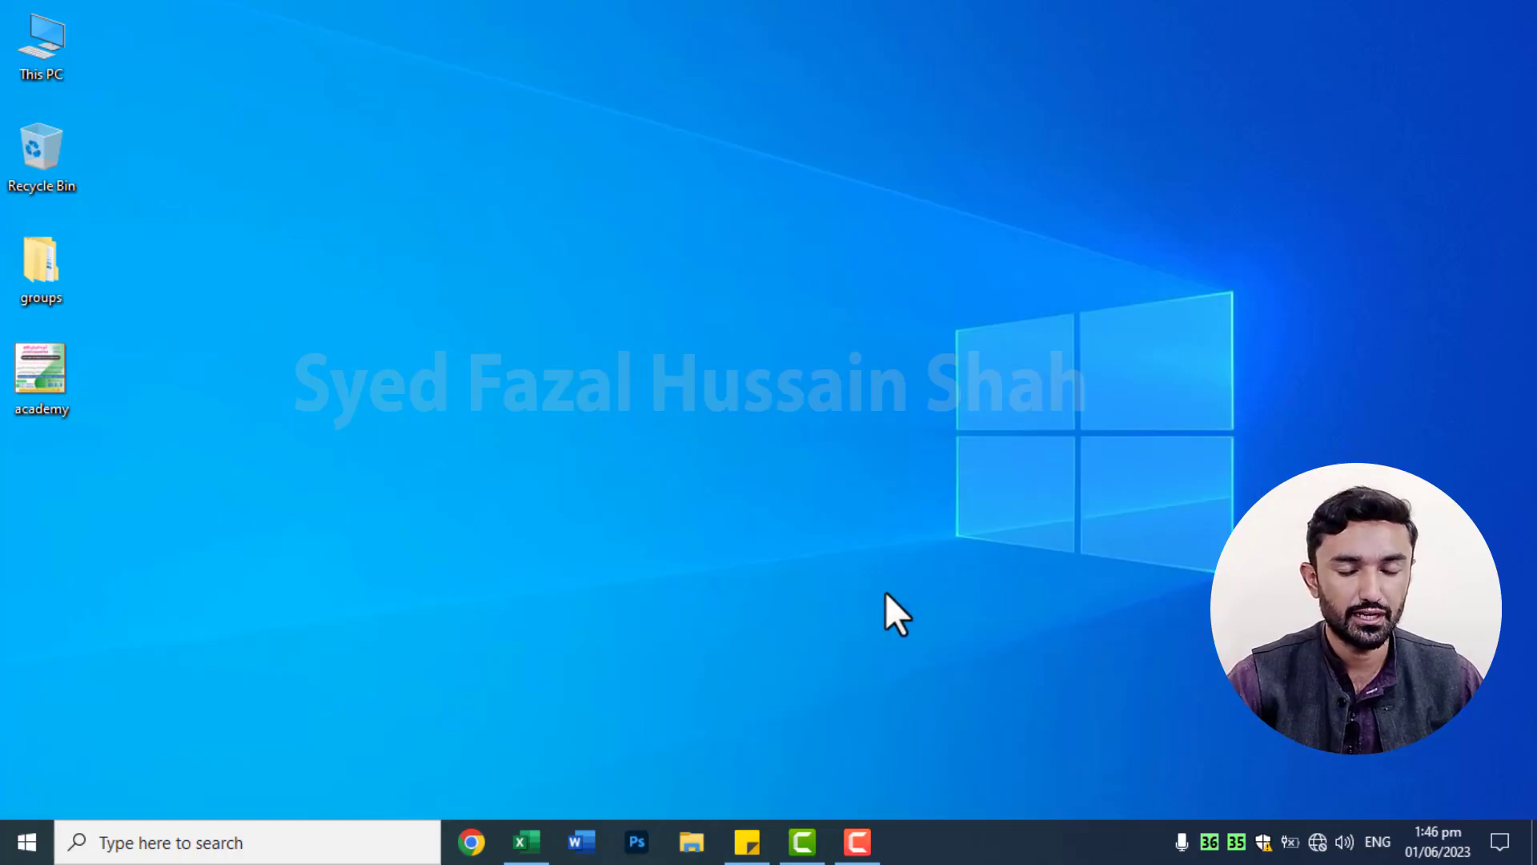
Open the Book2 workbook with the item table in Excel
{"action": "left_click", "coordinate": [527, 842]}
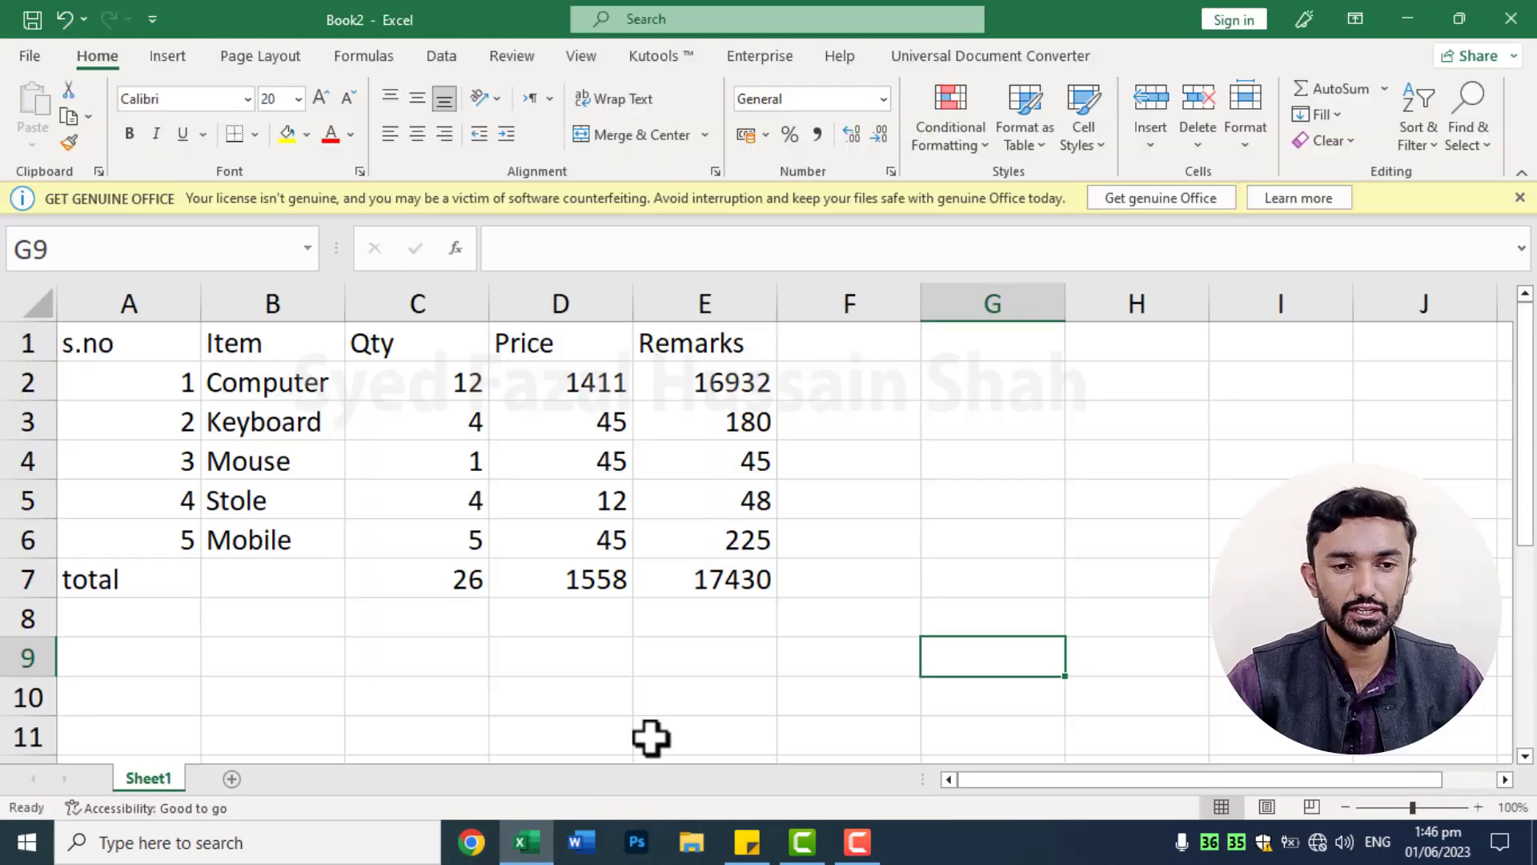
Dismiss the Get genuine Office banner and drag row 1 taller
{"action": "left_click", "coordinate": [1519, 198]}
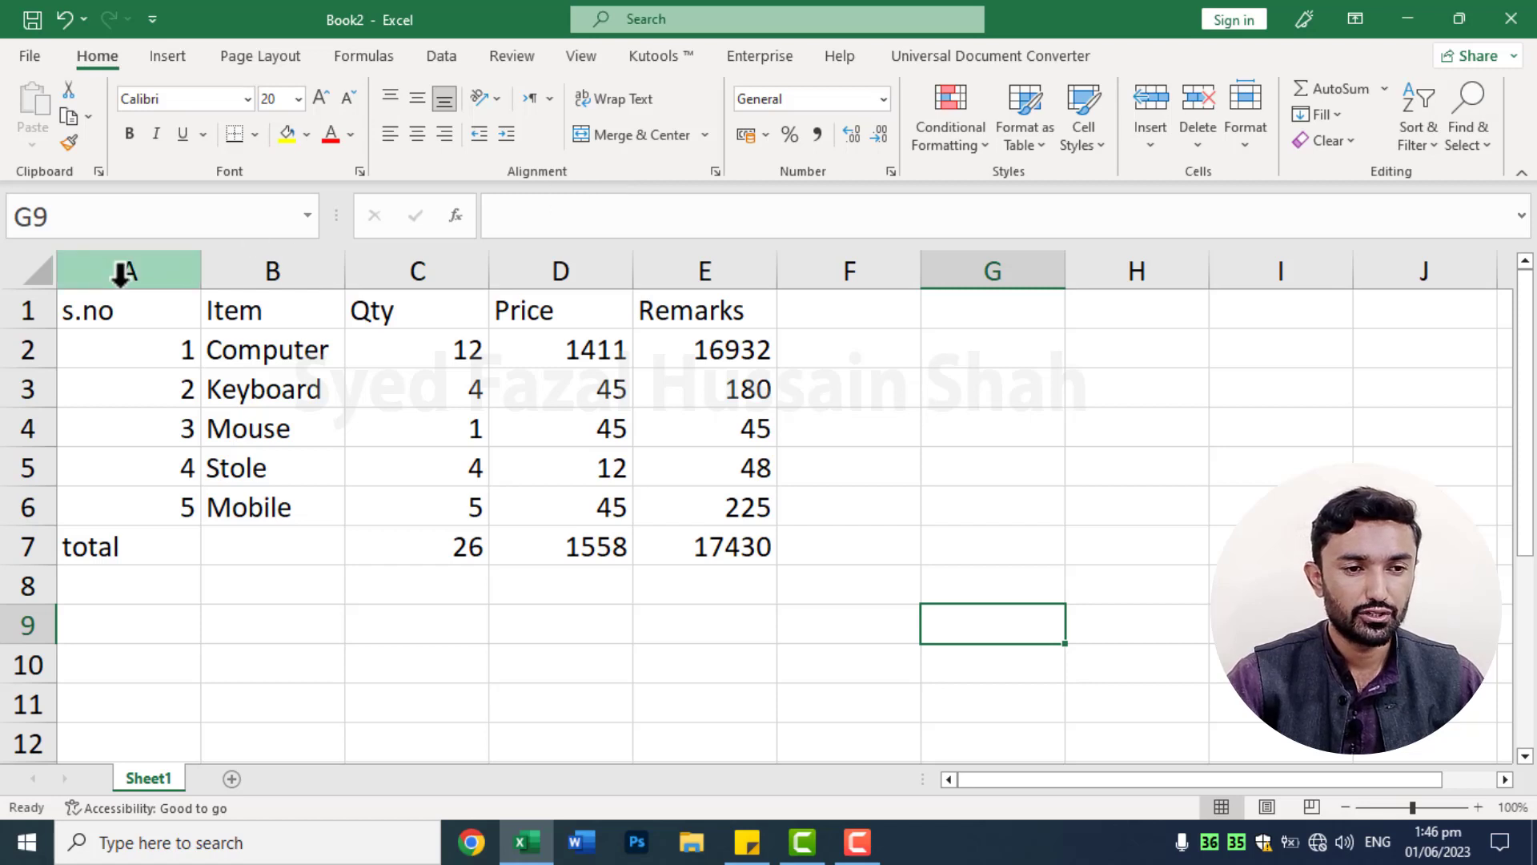
{"action": "left_click_drag", "start_coordinate": [32, 329], "coordinate": [29, 379]}
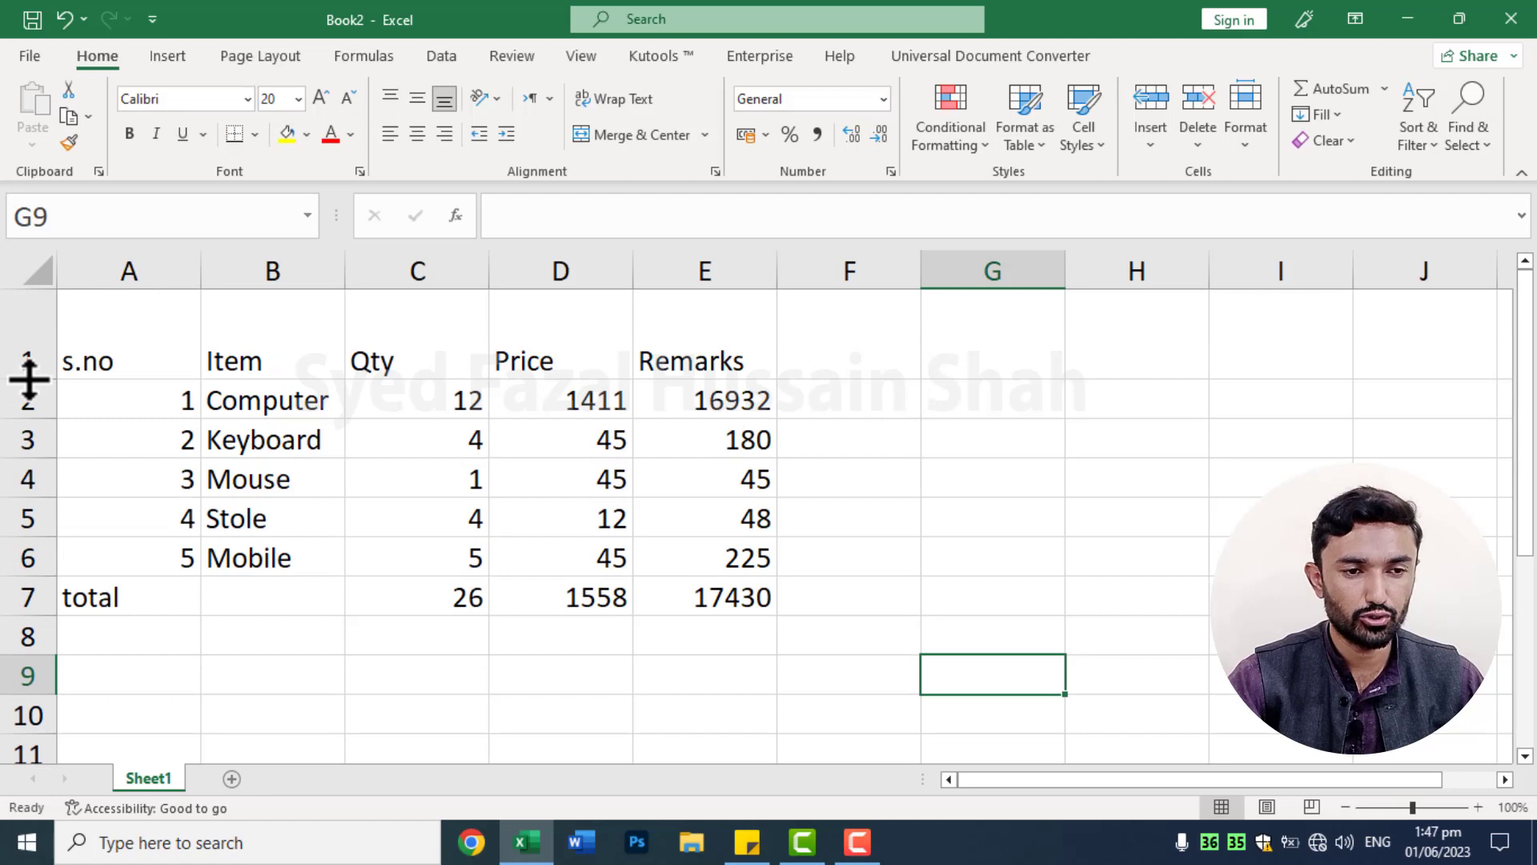
Try each alignment on headers A1:E1, finishing with Middle Align and Center
{"action": "left_click", "coordinate": [149, 355]}
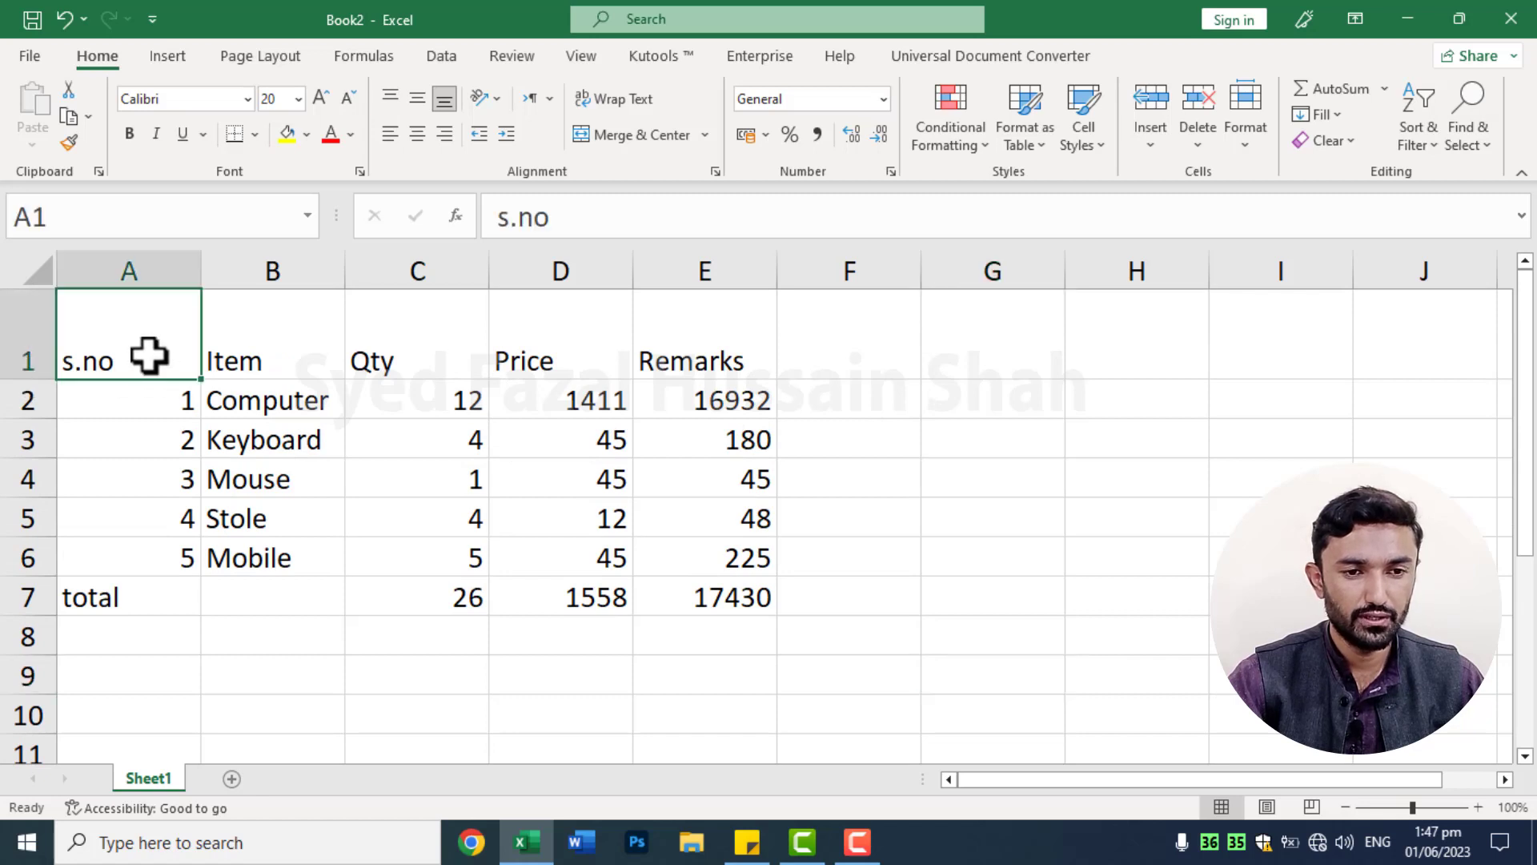
{"action": "left_click_drag", "start_coordinate": [149, 355], "coordinate": [685, 360]}
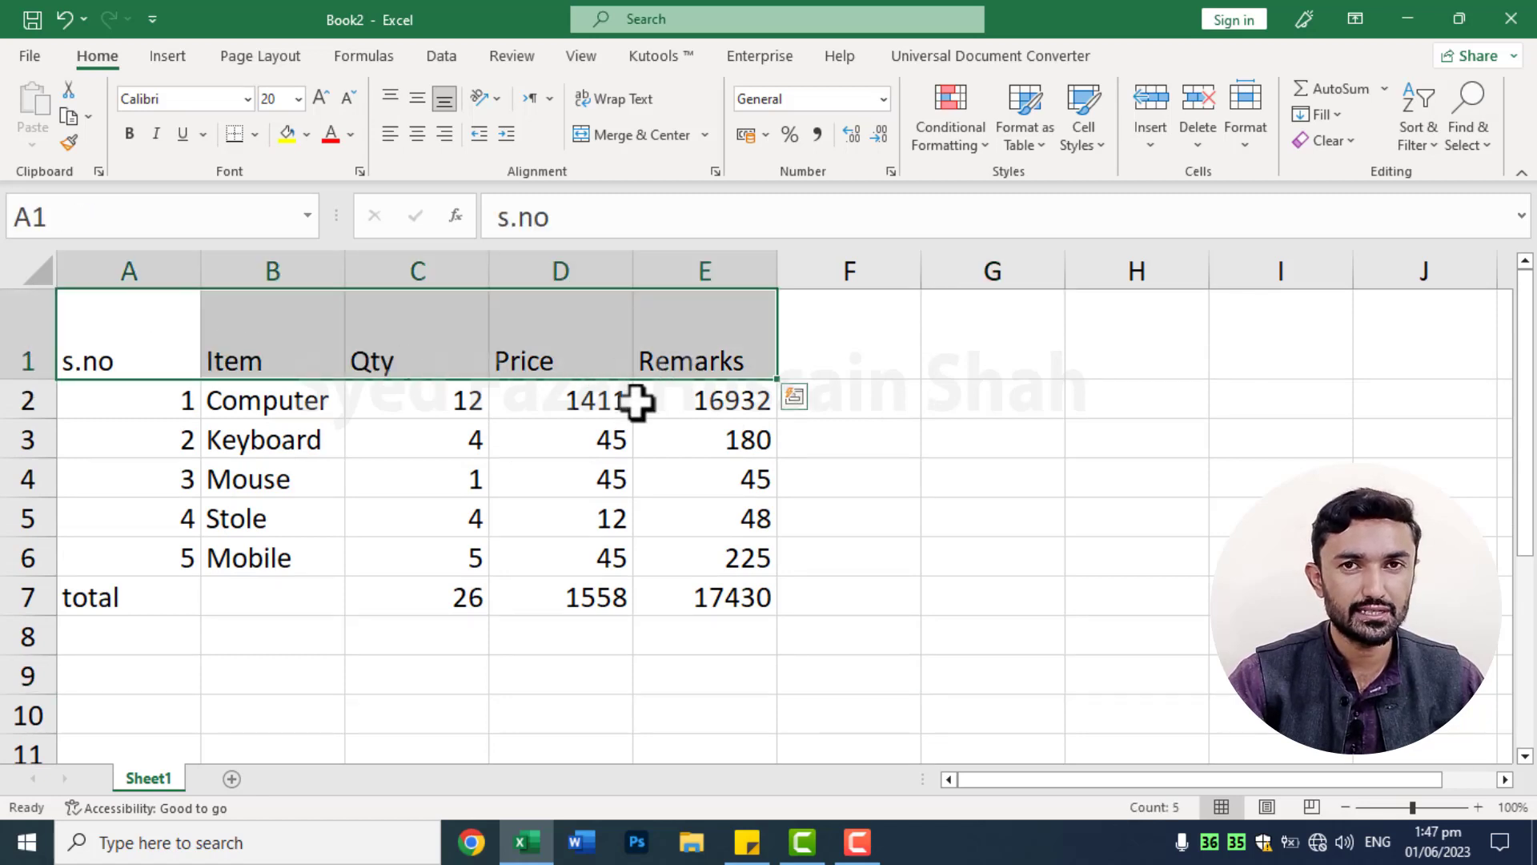
{"action": "left_click", "coordinate": [420, 142]}
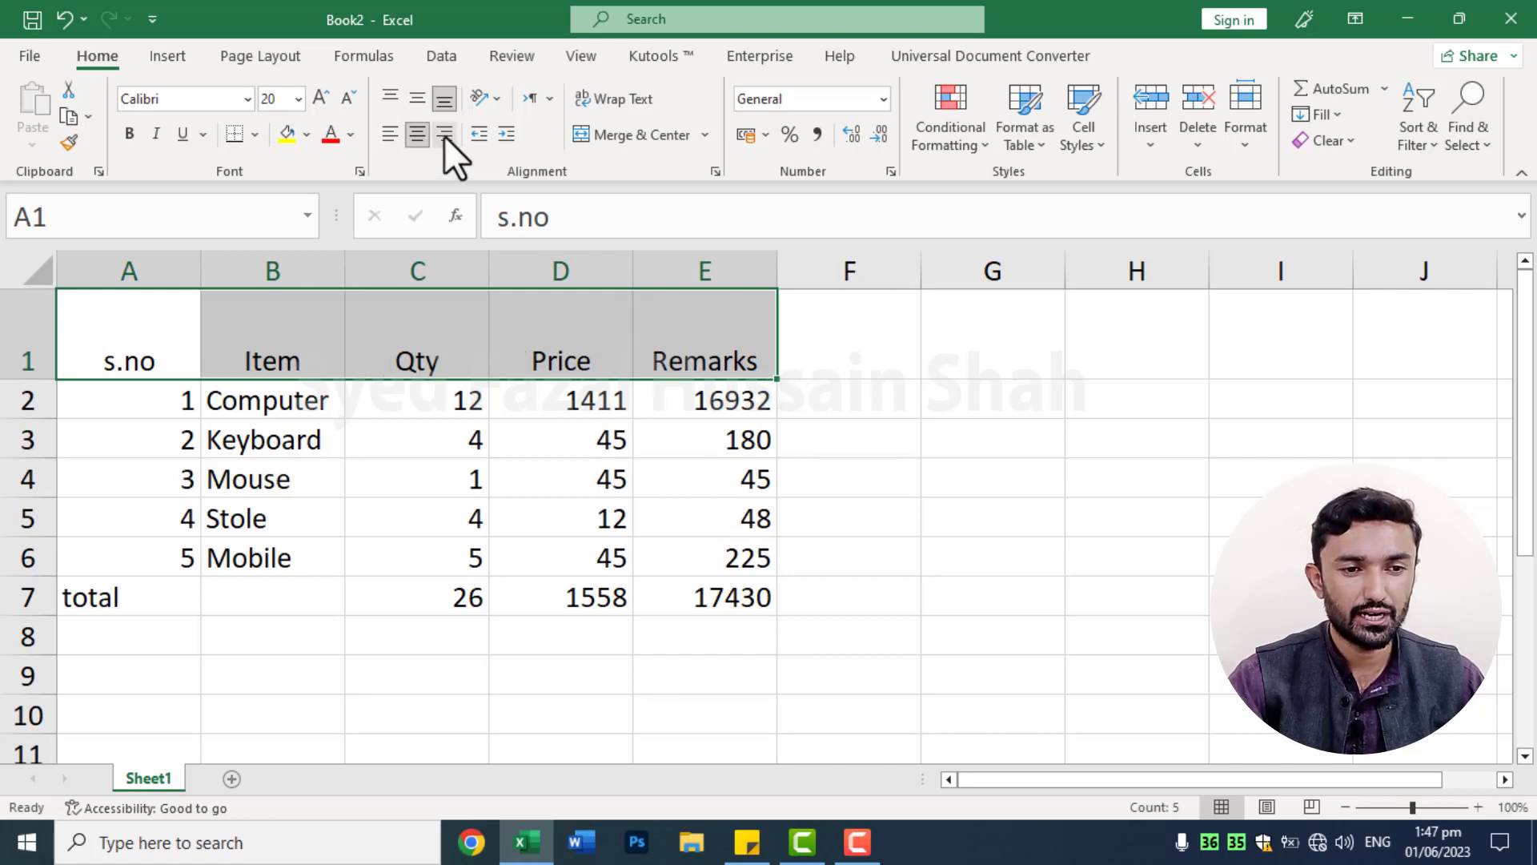
{"action": "left_click", "coordinate": [444, 136]}
{"action": "left_click", "coordinate": [392, 133]}
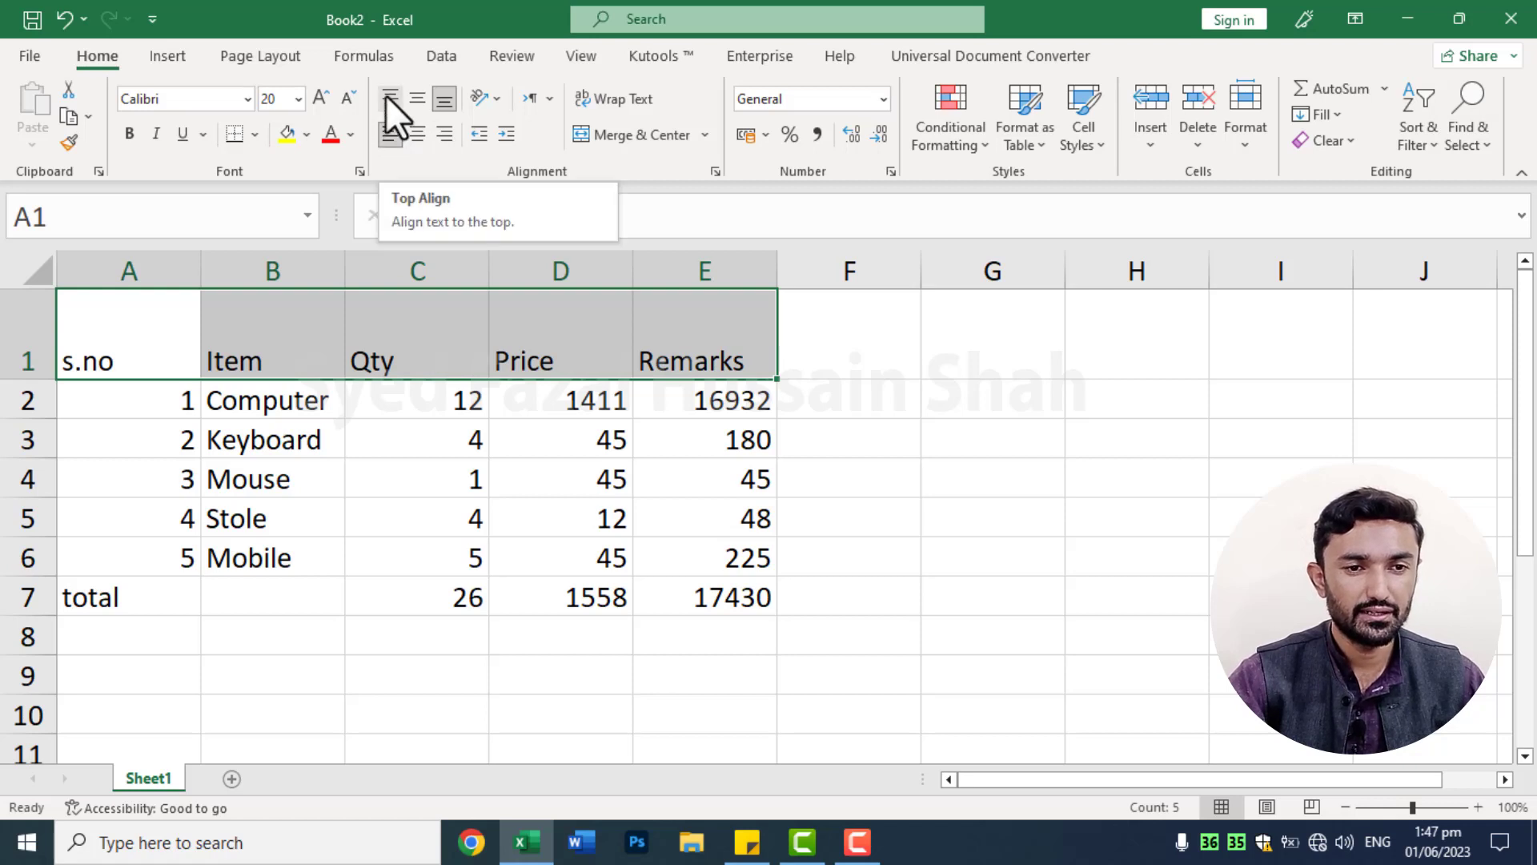
{"action": "left_click", "coordinate": [388, 96]}
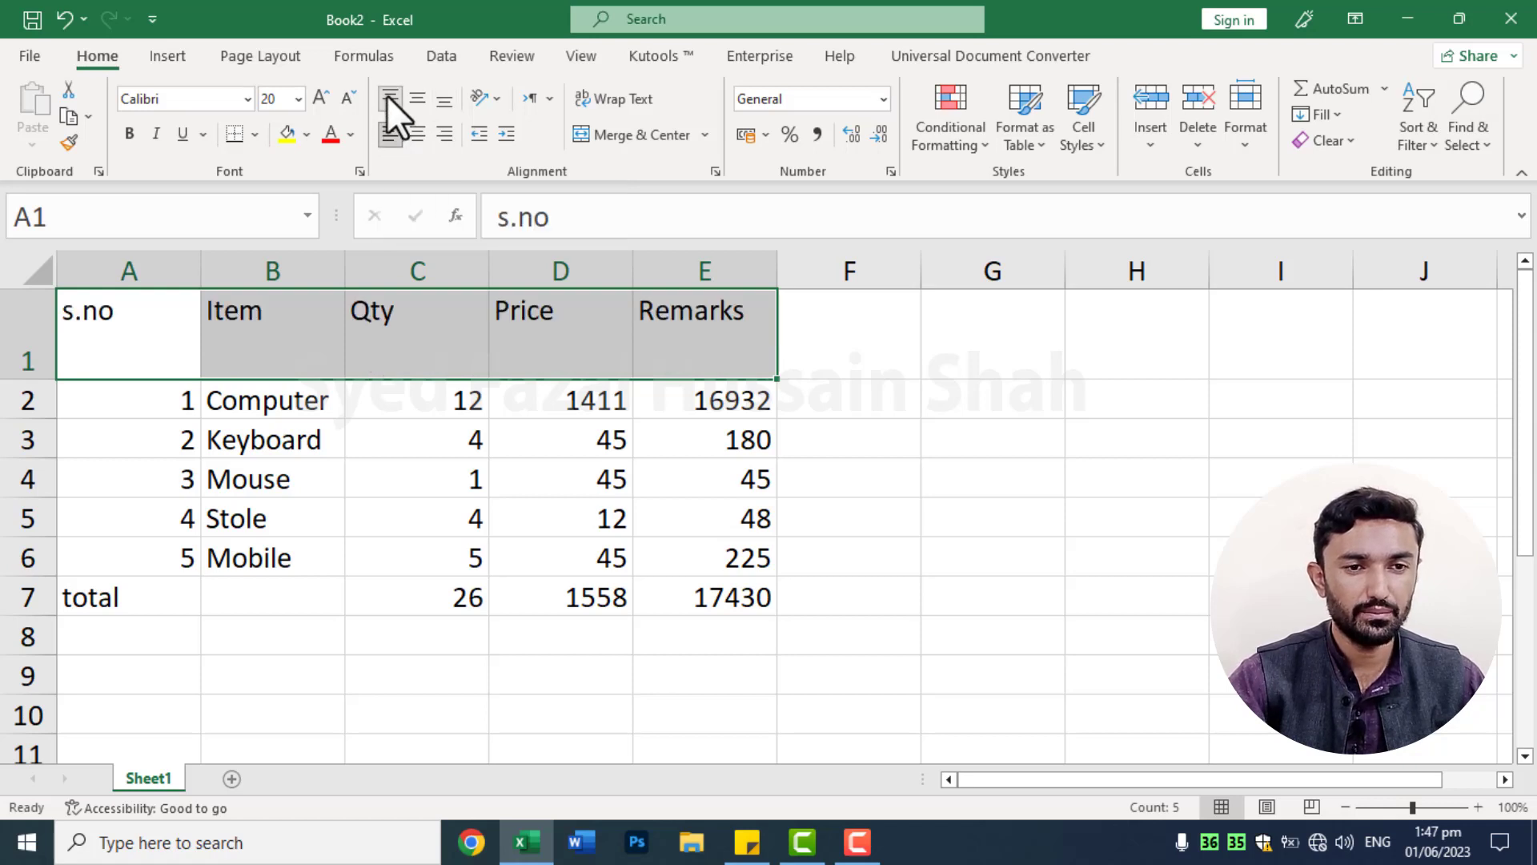
{"action": "left_click", "coordinate": [439, 99]}
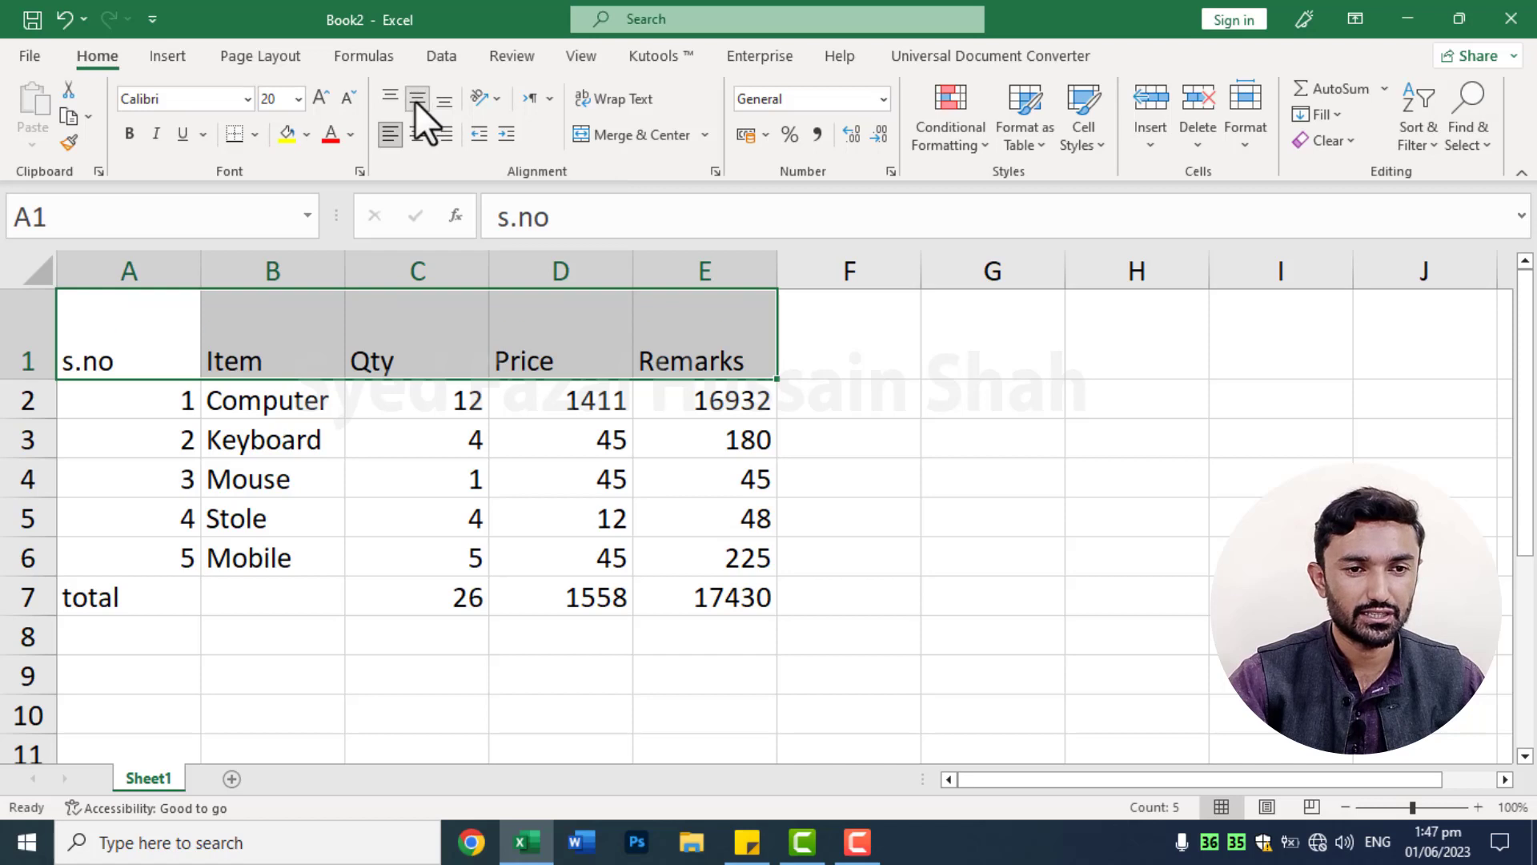
{"action": "left_click", "coordinate": [415, 101]}
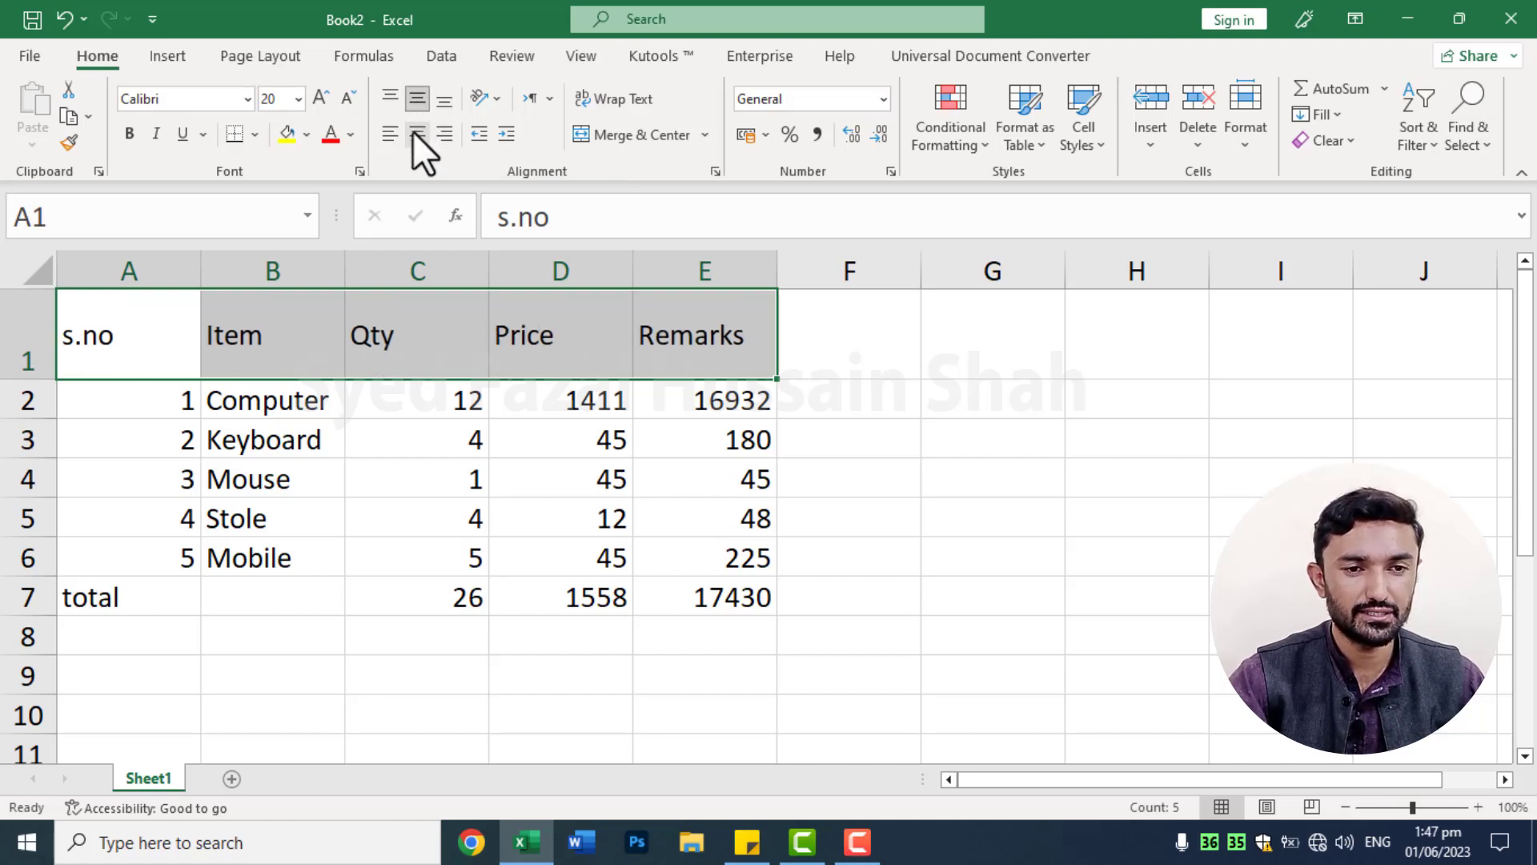
{"action": "left_click", "coordinate": [415, 133]}
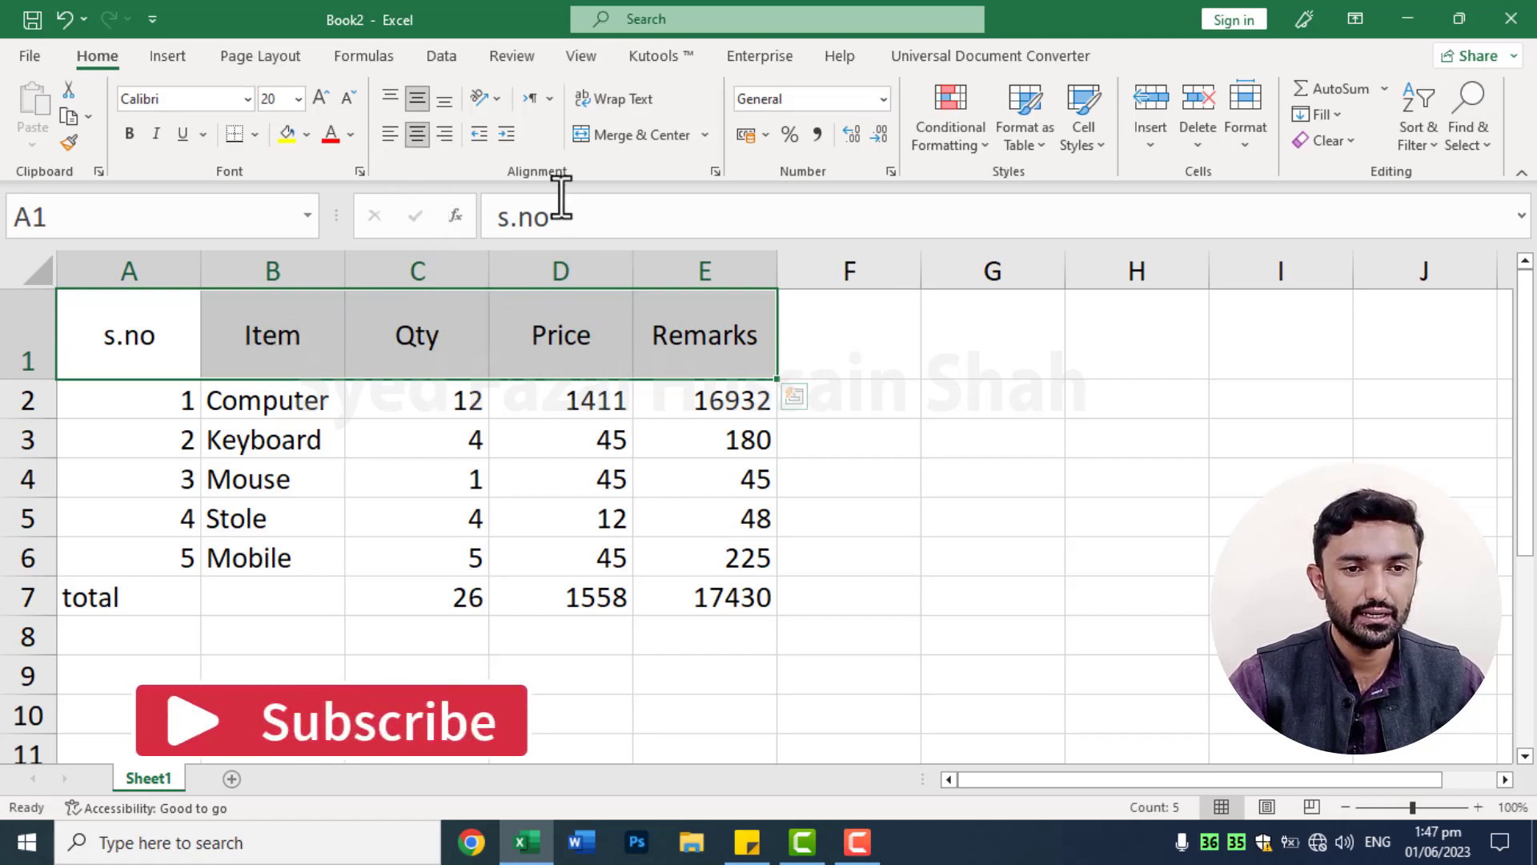
Angle the headers A1:E1 counterclockwise, then return them to horizontal
{"action": "left_click", "coordinate": [480, 98]}
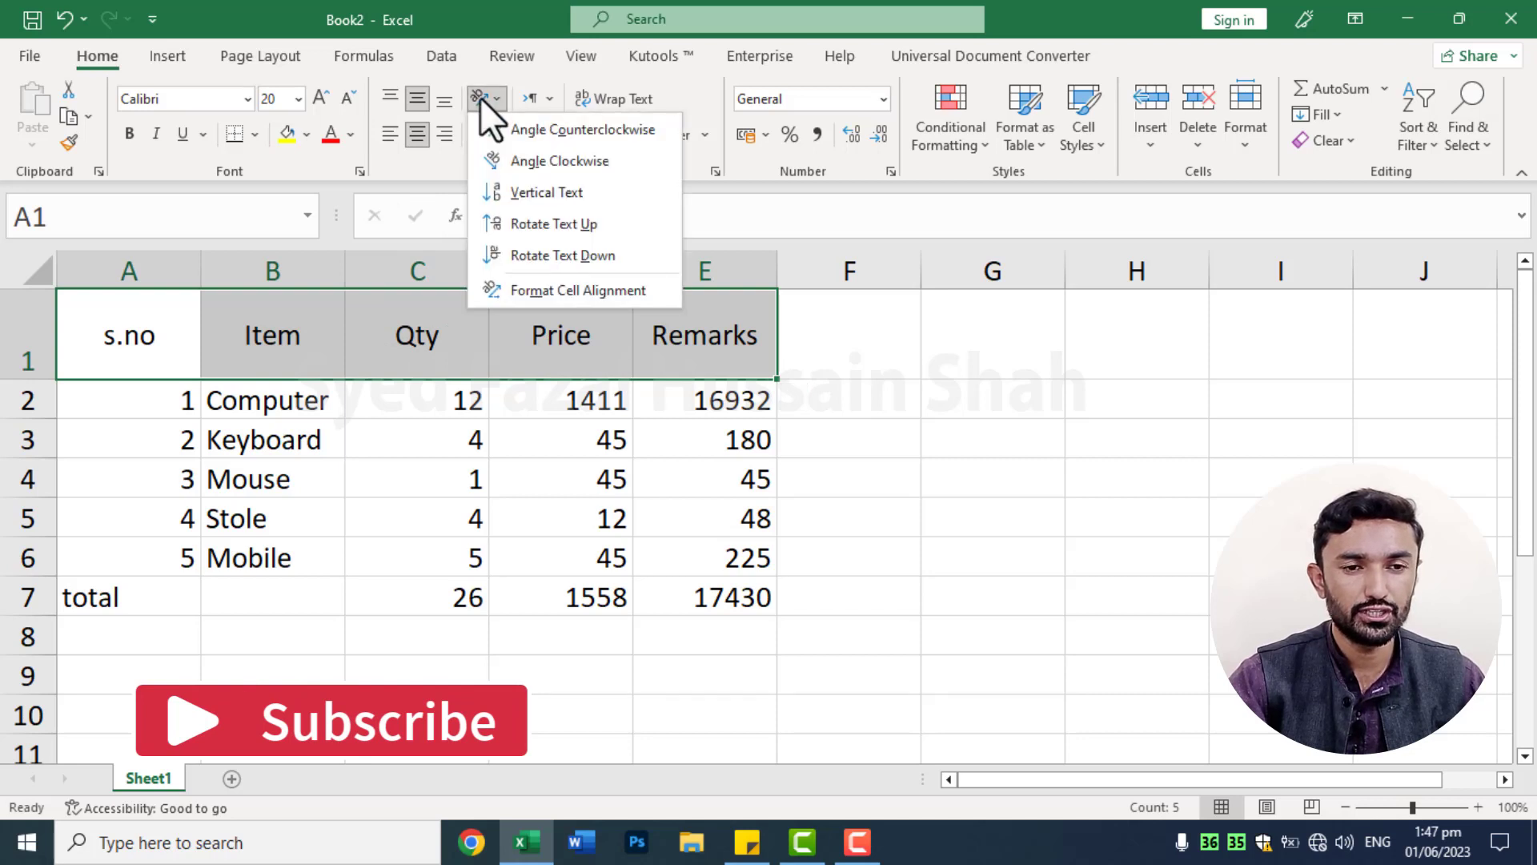
{"action": "left_click", "coordinate": [515, 130]}
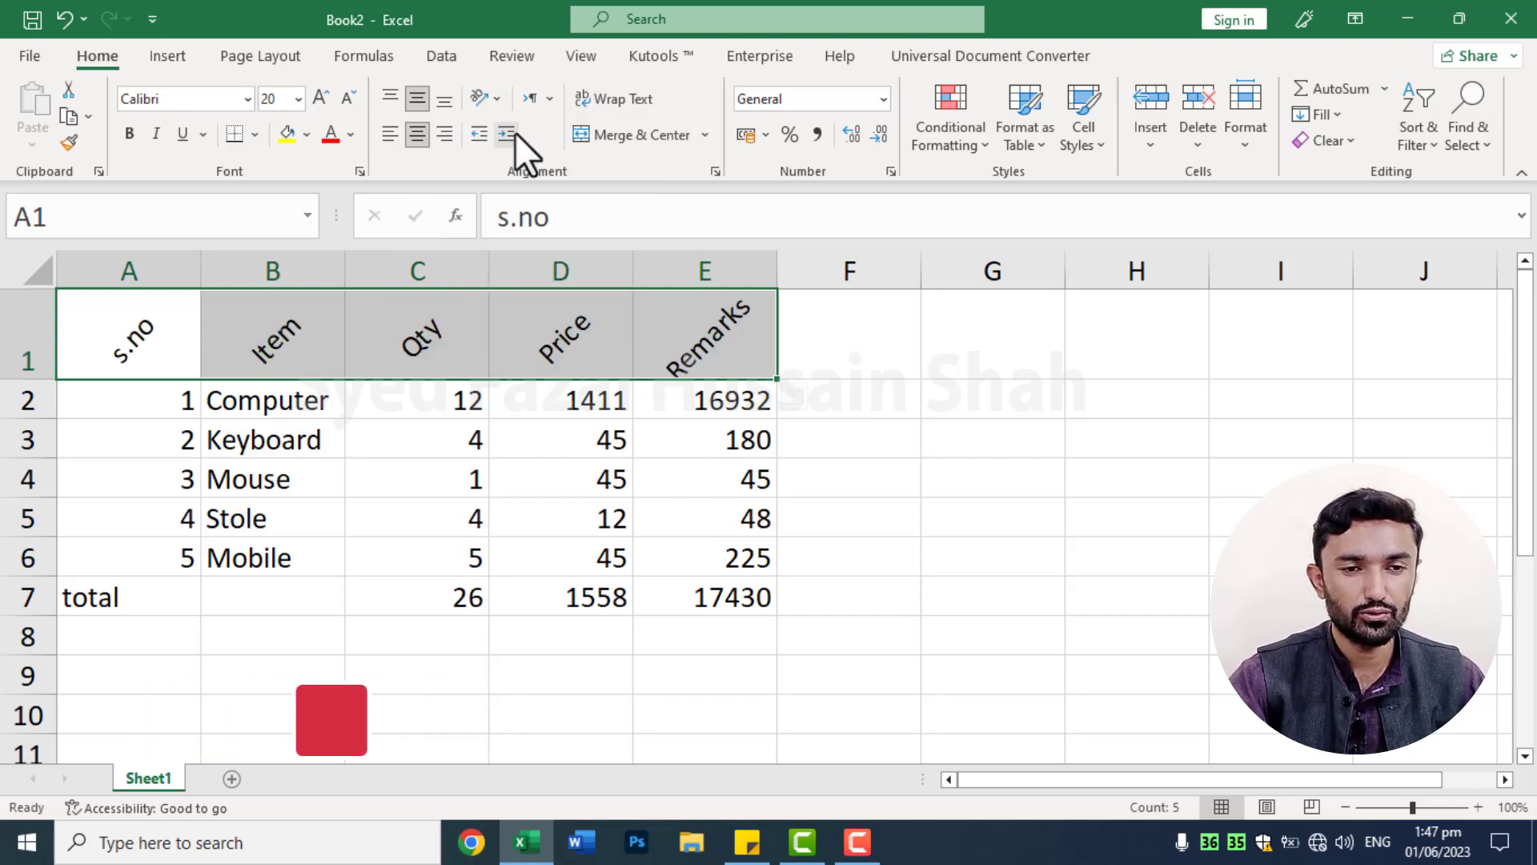
{"action": "left_click", "coordinate": [1016, 440]}
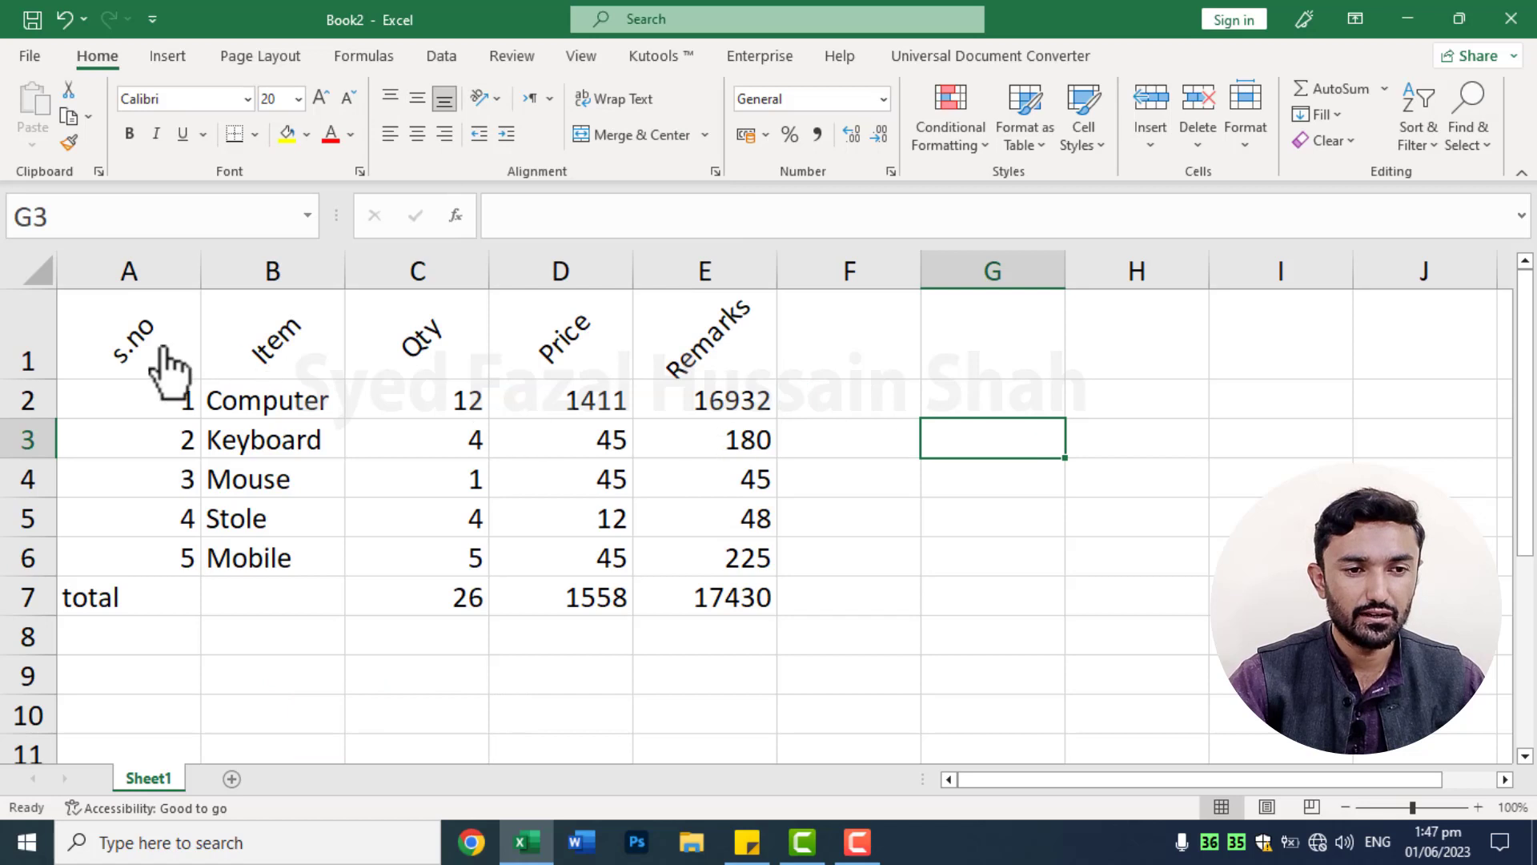
{"action": "left_click_drag", "start_coordinate": [178, 360], "coordinate": [725, 364]}
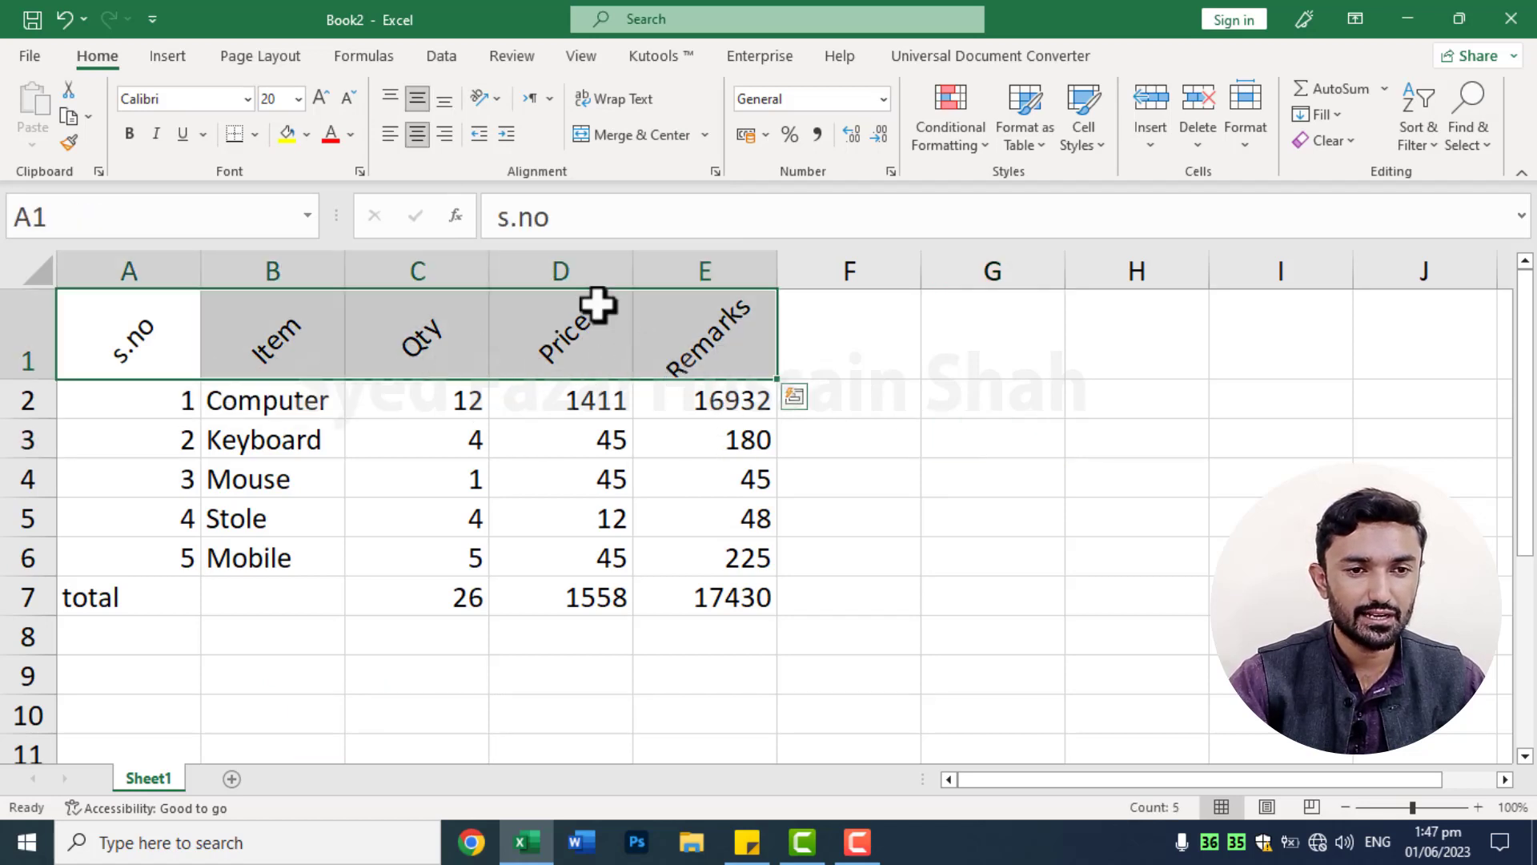
{"action": "left_click", "coordinate": [482, 101]}
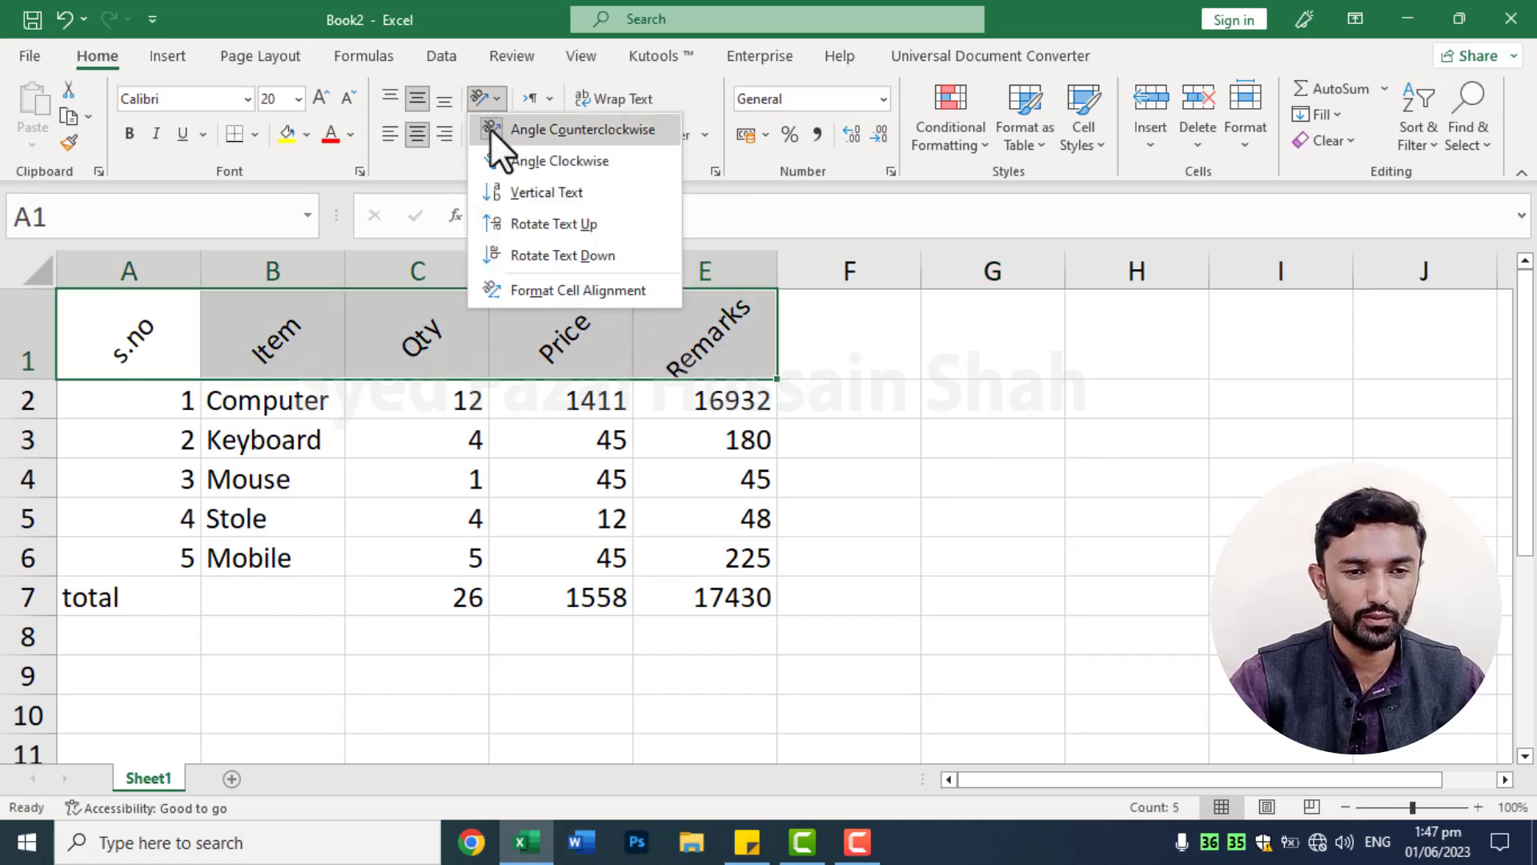
{"action": "left_click", "coordinate": [490, 128]}
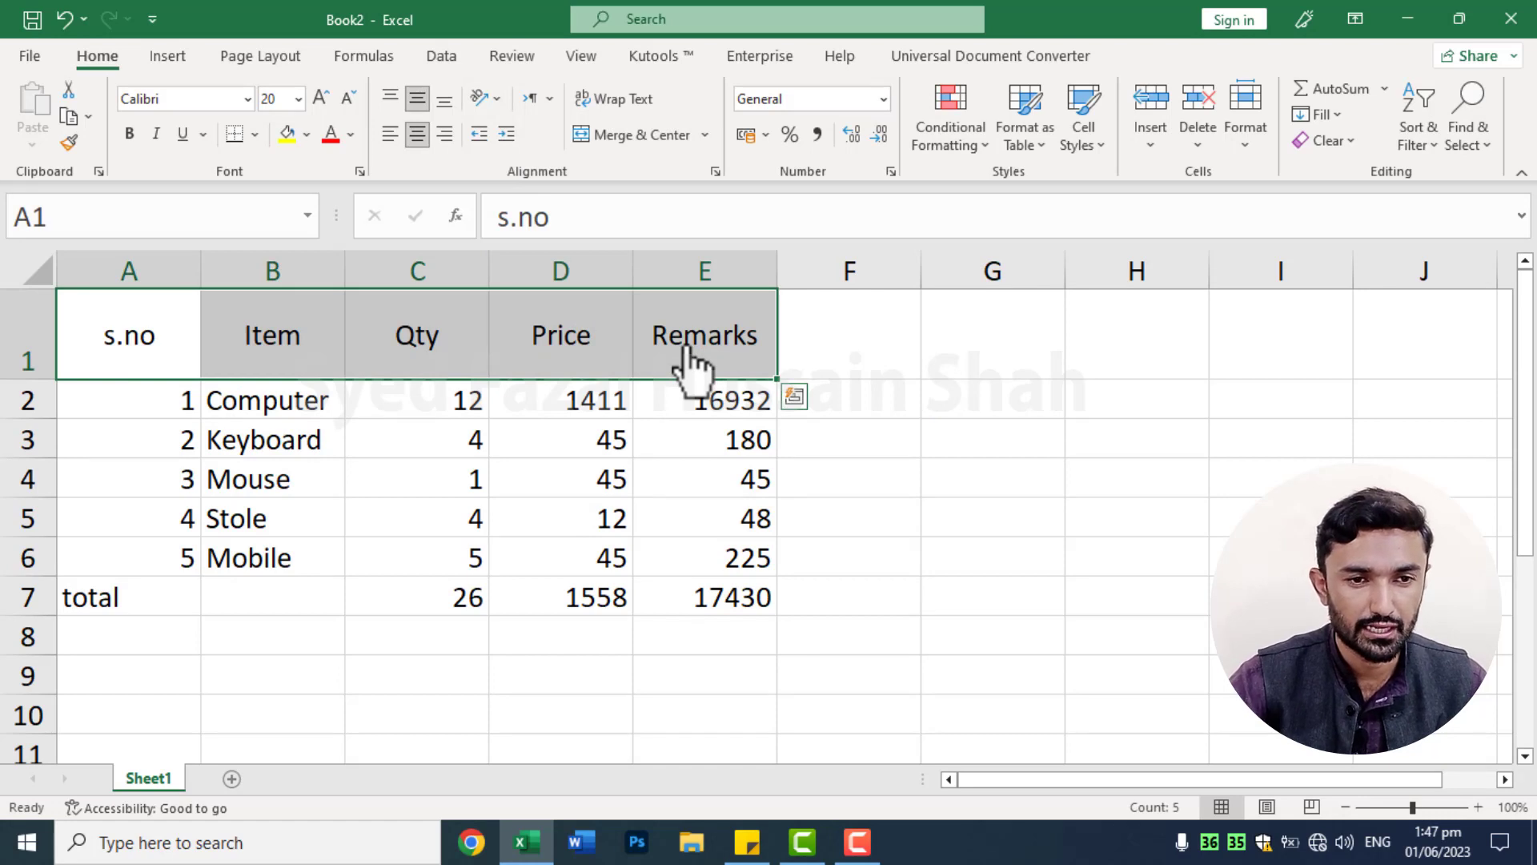
Apply Rotate Text Up to the headers and heighten row 1 to fit them
{"action": "left_click", "coordinate": [487, 101]}
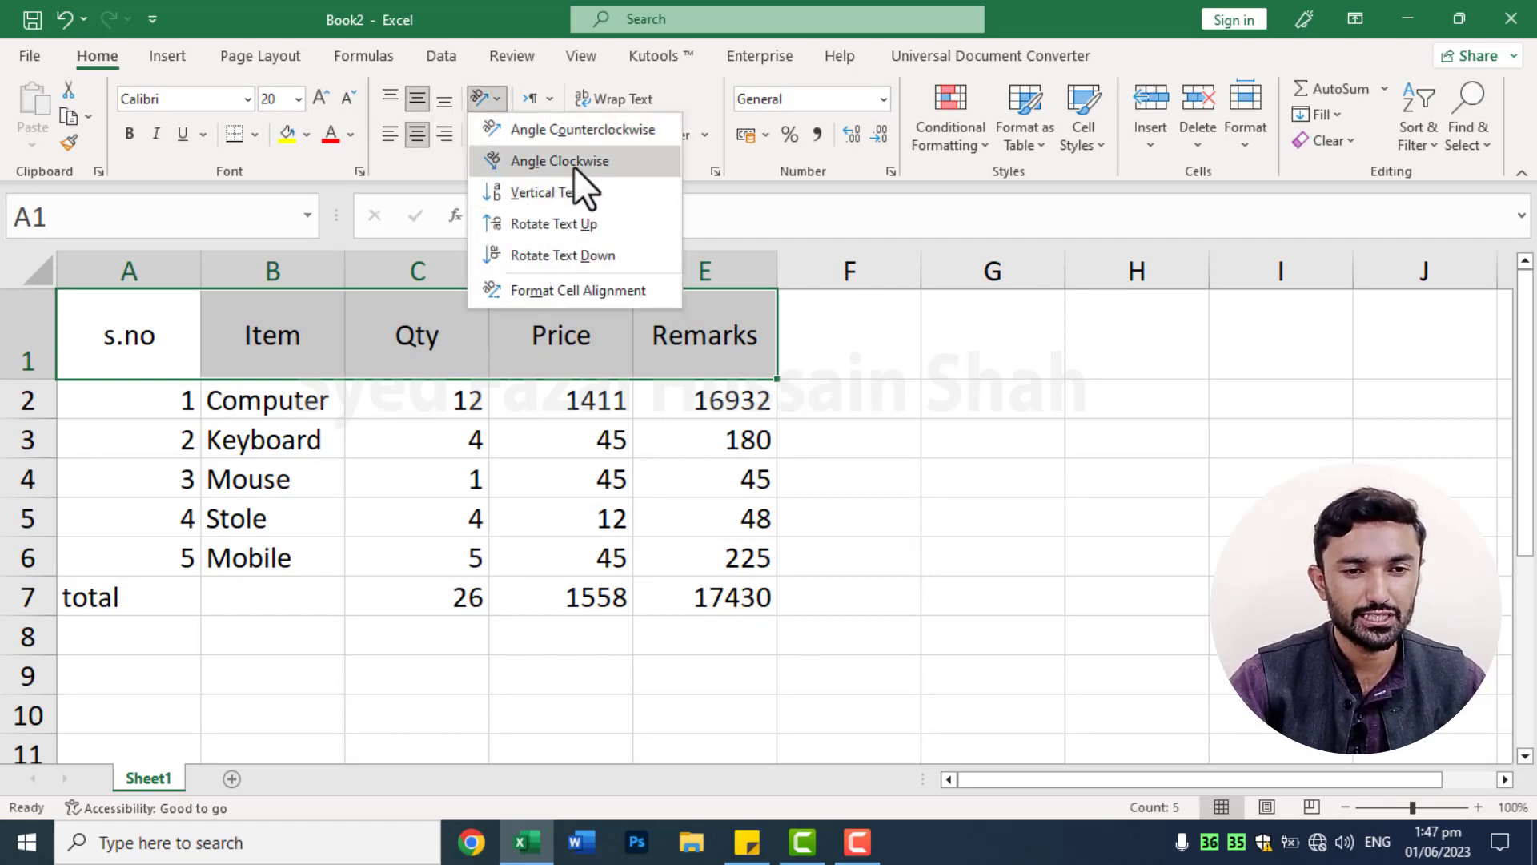
{"action": "left_click", "coordinate": [551, 224]}
{"action": "left_click", "coordinate": [884, 504]}
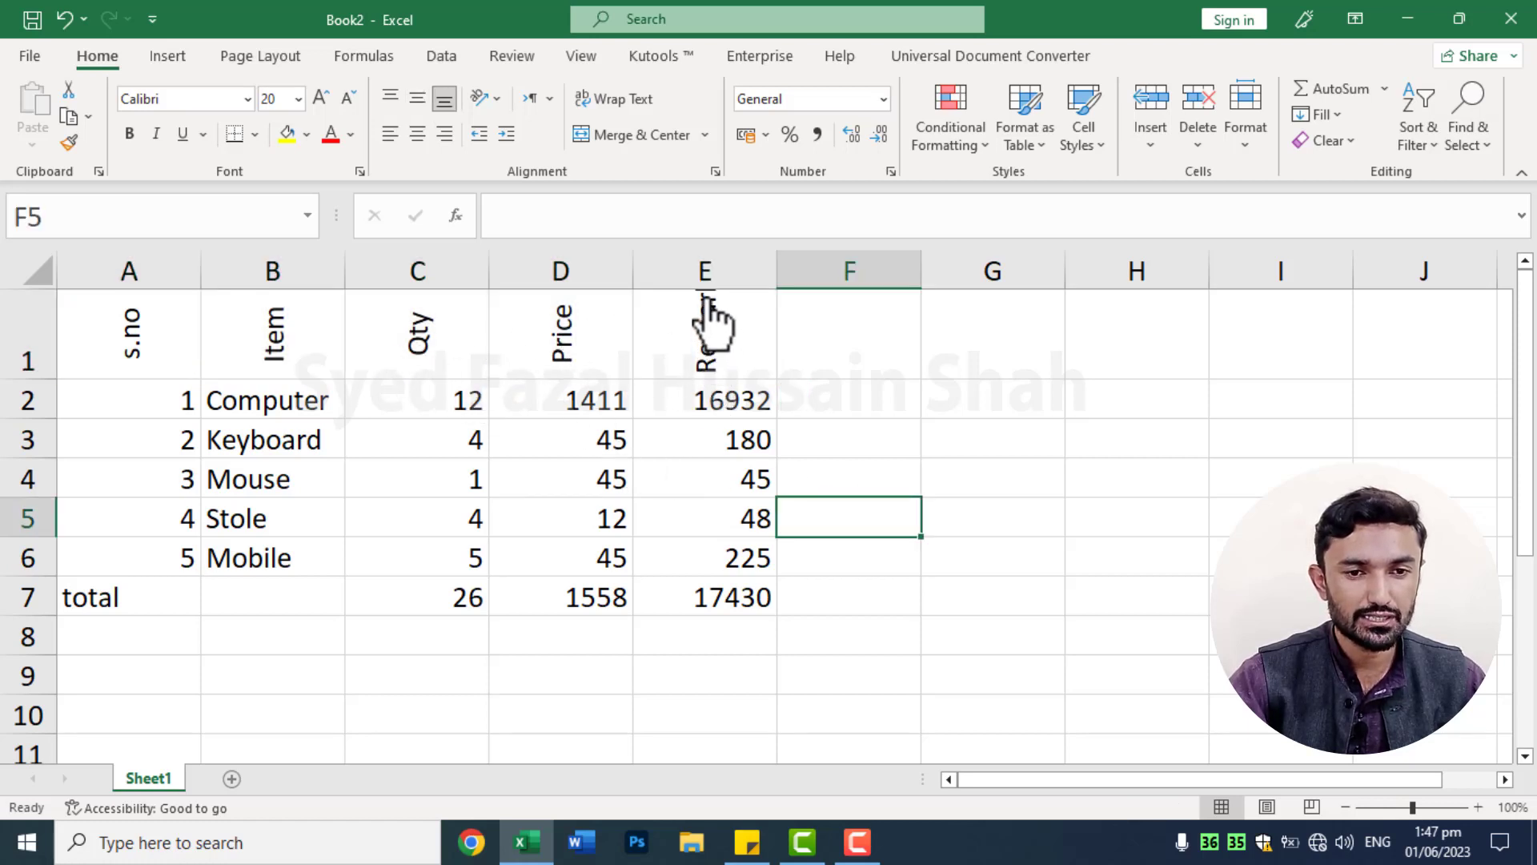
{"action": "left_click_drag", "start_coordinate": [42, 378], "coordinate": [41, 405]}
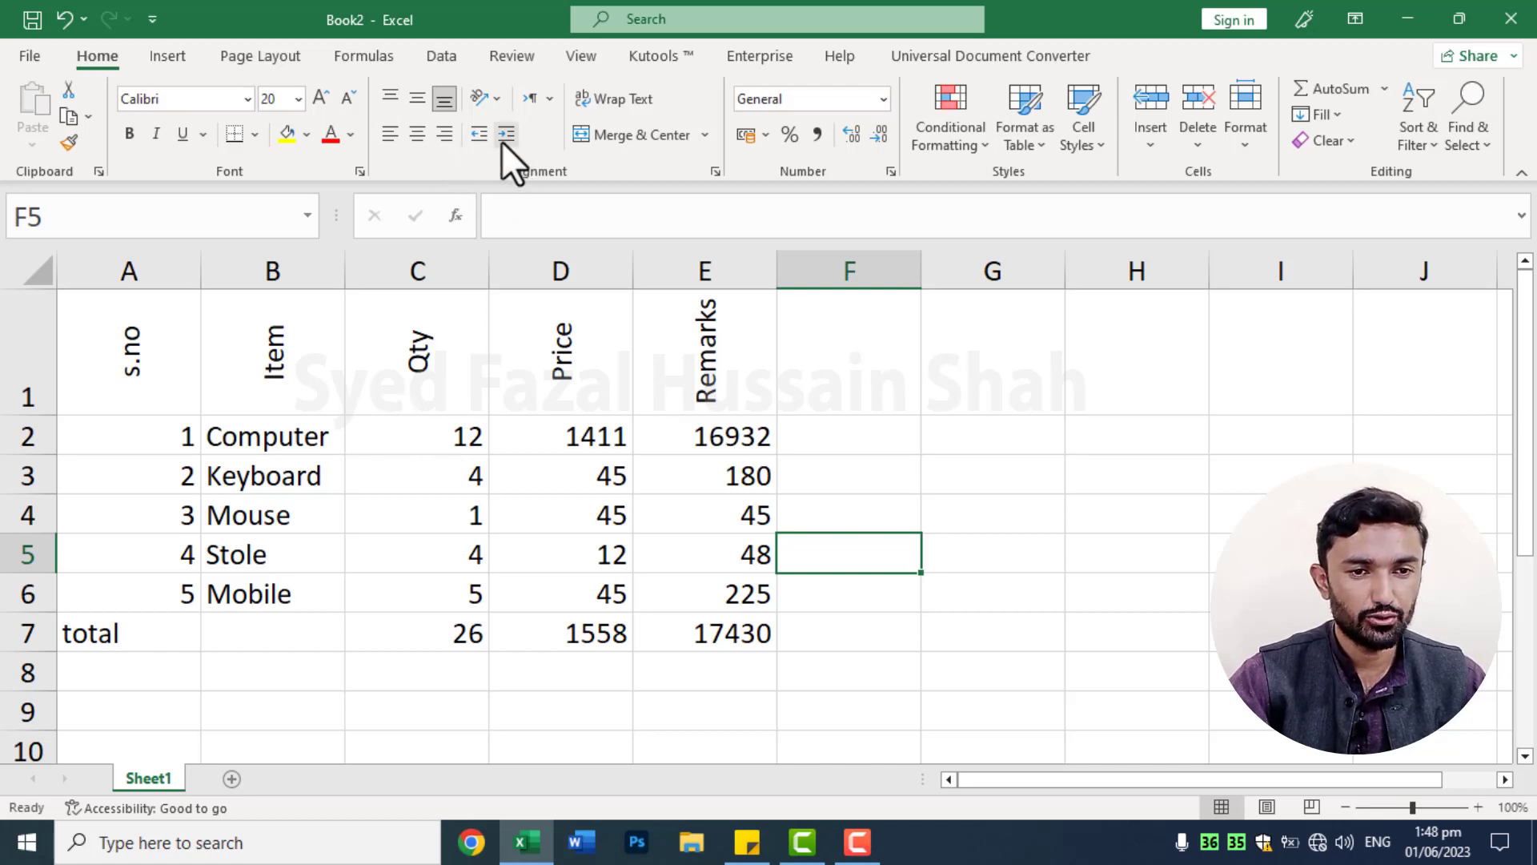
Indent the headers A1:E1 three steps, then reduce the indent by two
{"action": "left_click_drag", "start_coordinate": [182, 343], "coordinate": [724, 357]}
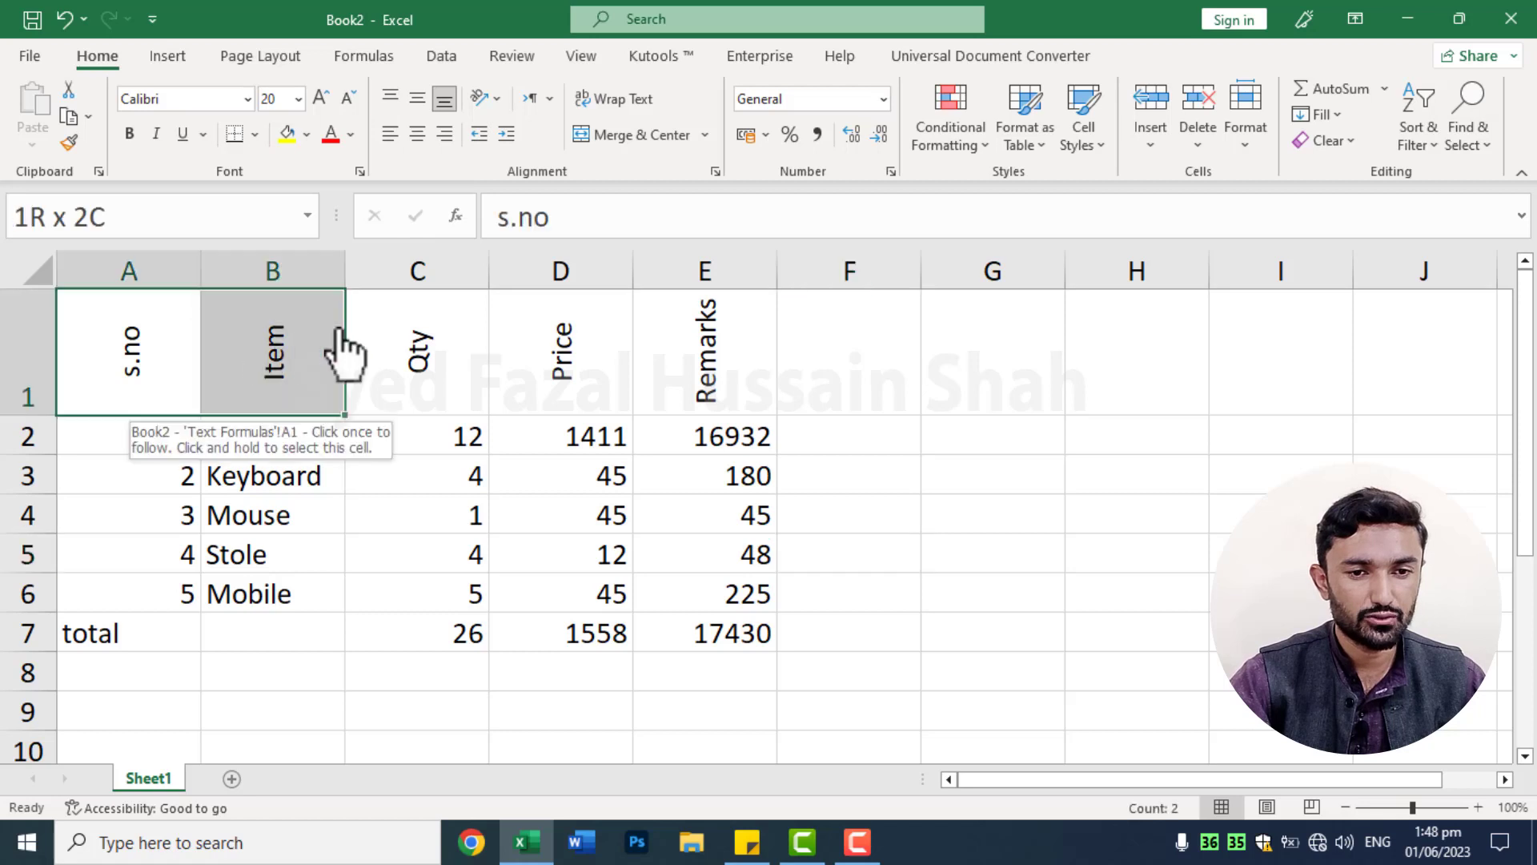
{"action": "left_click", "coordinate": [503, 134]}
{"action": "left_click", "coordinate": [502, 134]}
{"action": "left_click", "coordinate": [501, 132]}
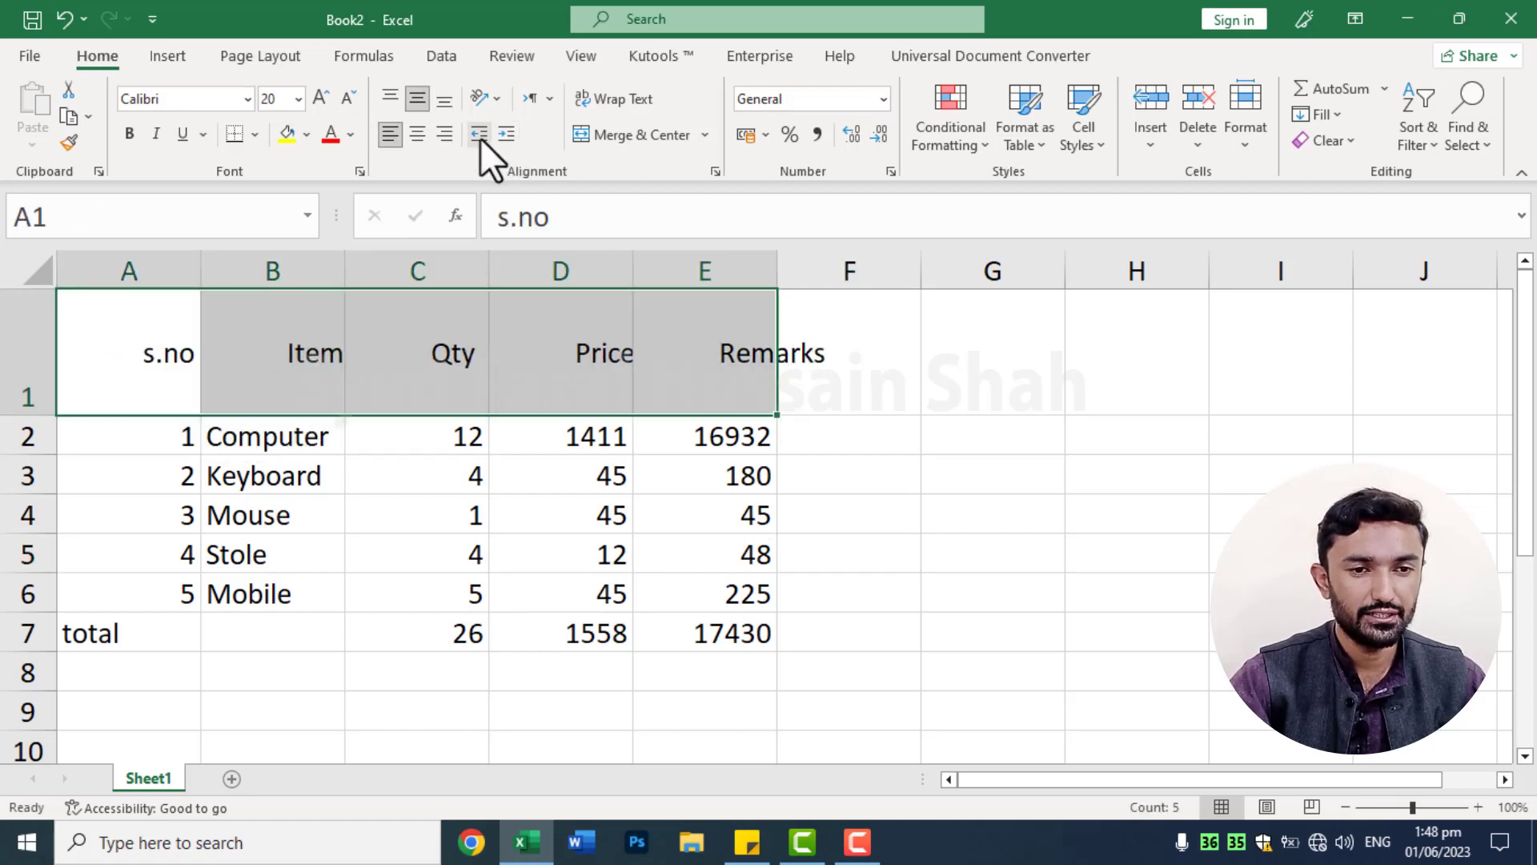
{"action": "left_click", "coordinate": [479, 135]}
{"action": "left_click", "coordinate": [479, 135]}
{"action": "left_click", "coordinate": [479, 135]}
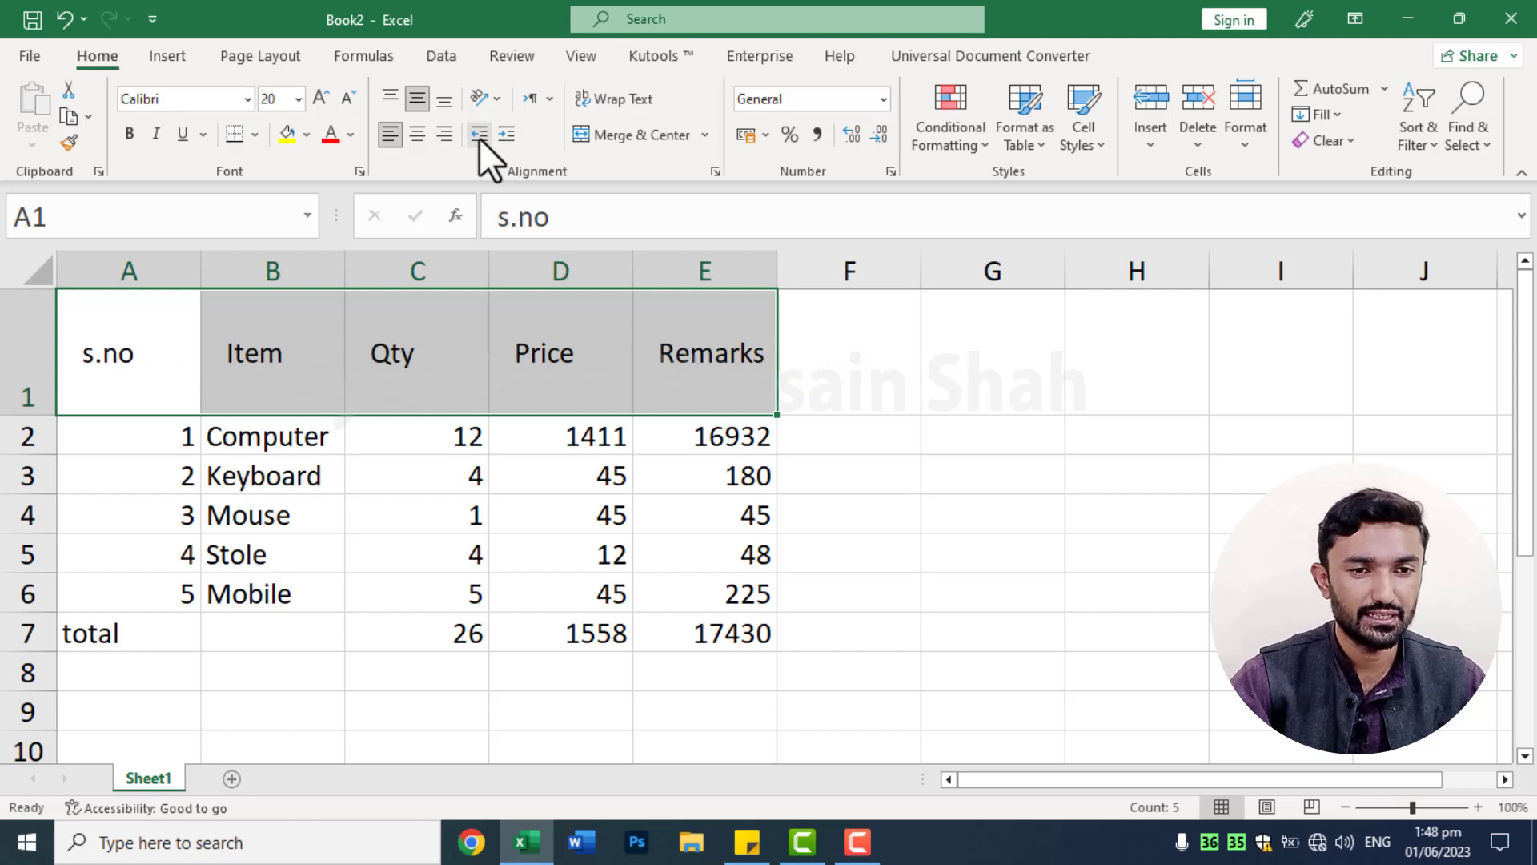
{"action": "left_click", "coordinate": [927, 432]}
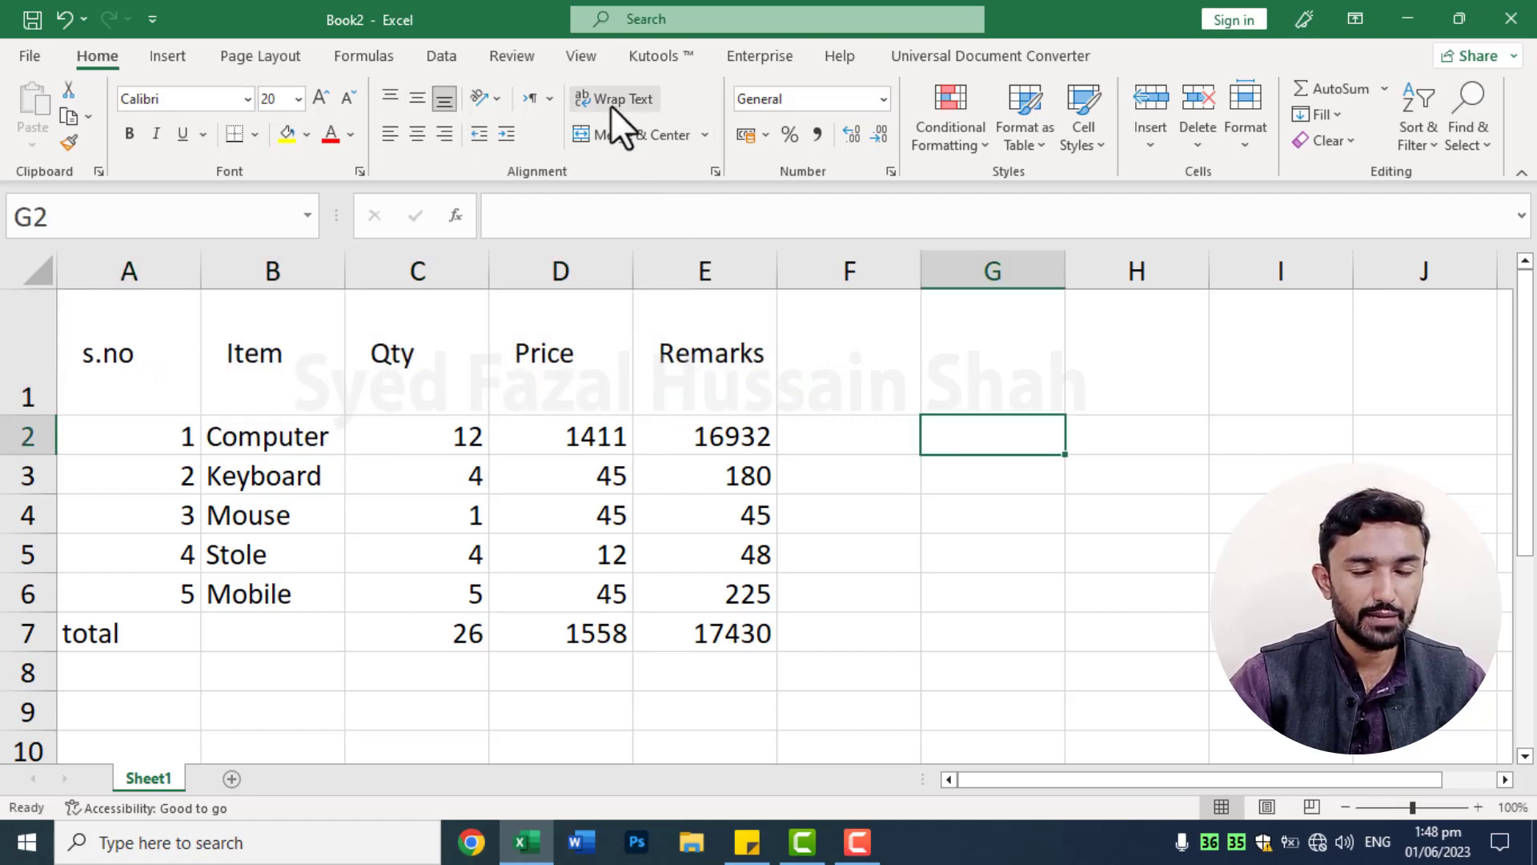
Enter 'Dera IT College & Computer Academy' in G4, wrap it, then delete it
{"action": "left_click", "coordinate": [995, 498]}
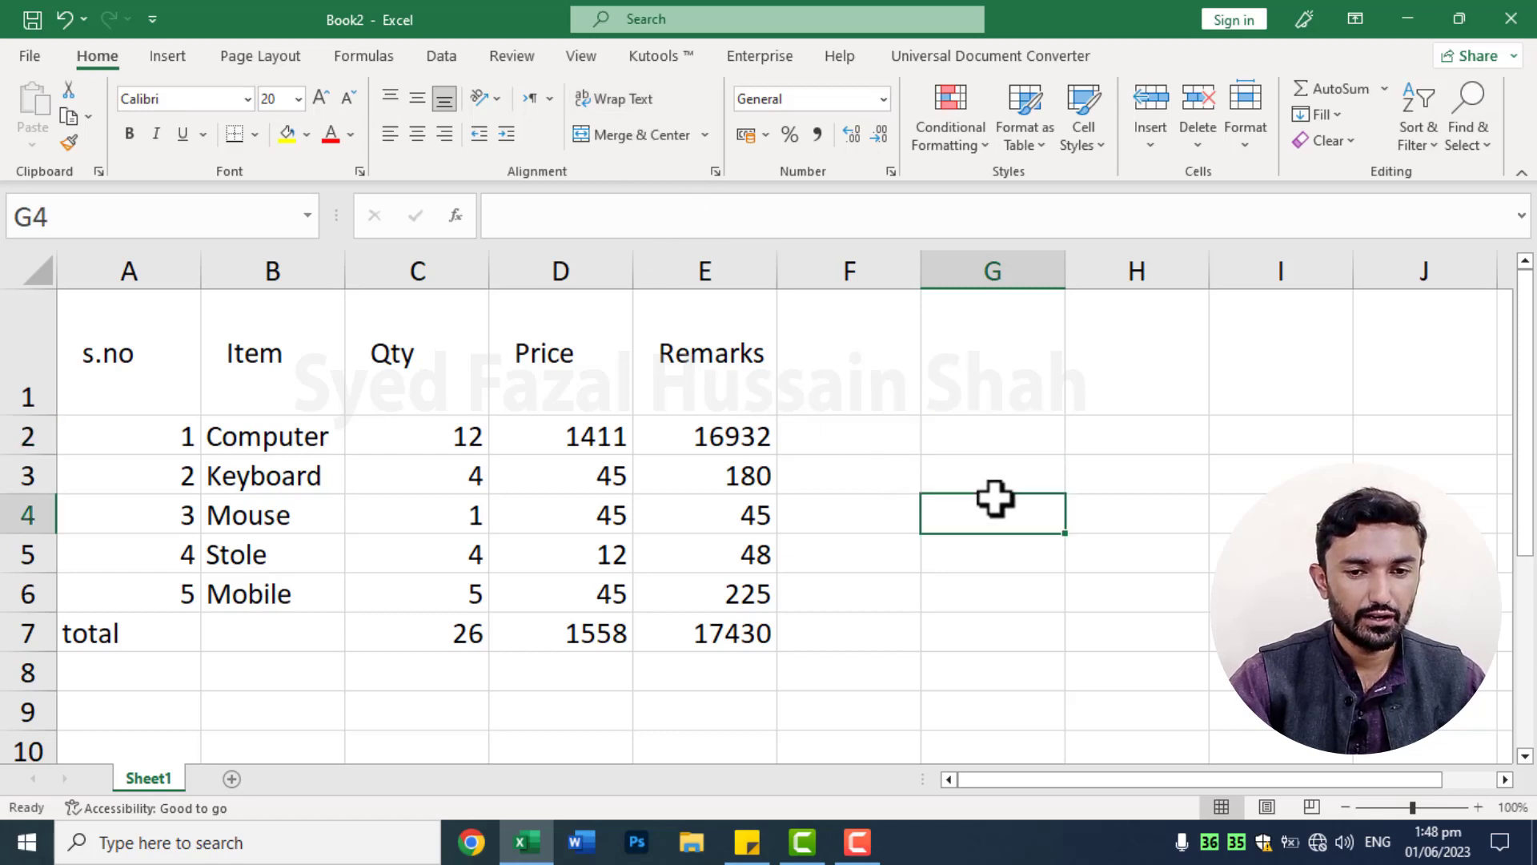
{"action": "type", "text": "D"}
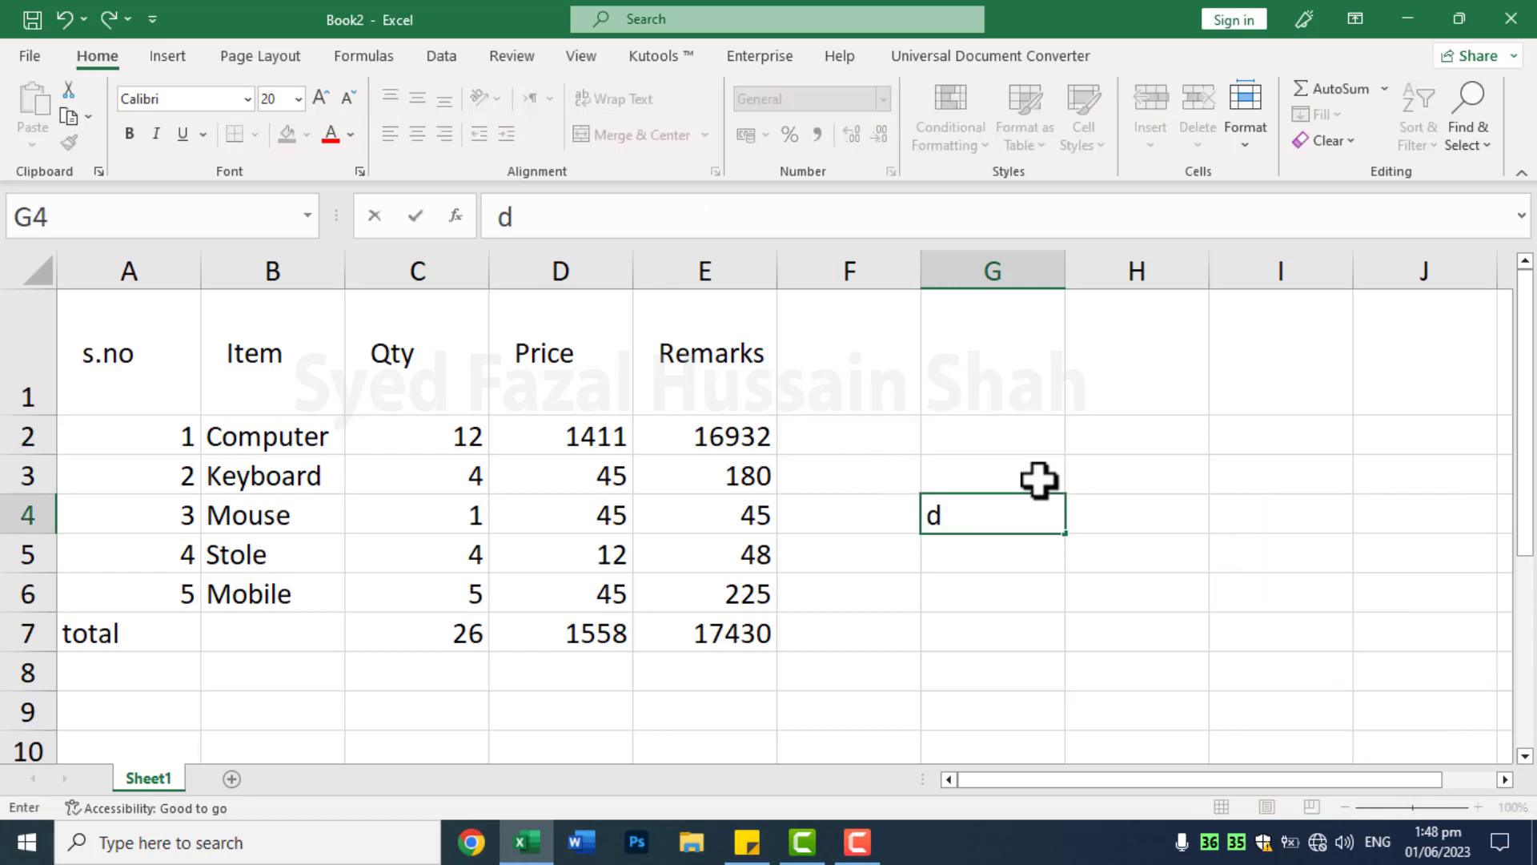
{"action": "type", "text": "era IT College & Computer Academy"}
{"action": "left_click", "coordinate": [1188, 637]}
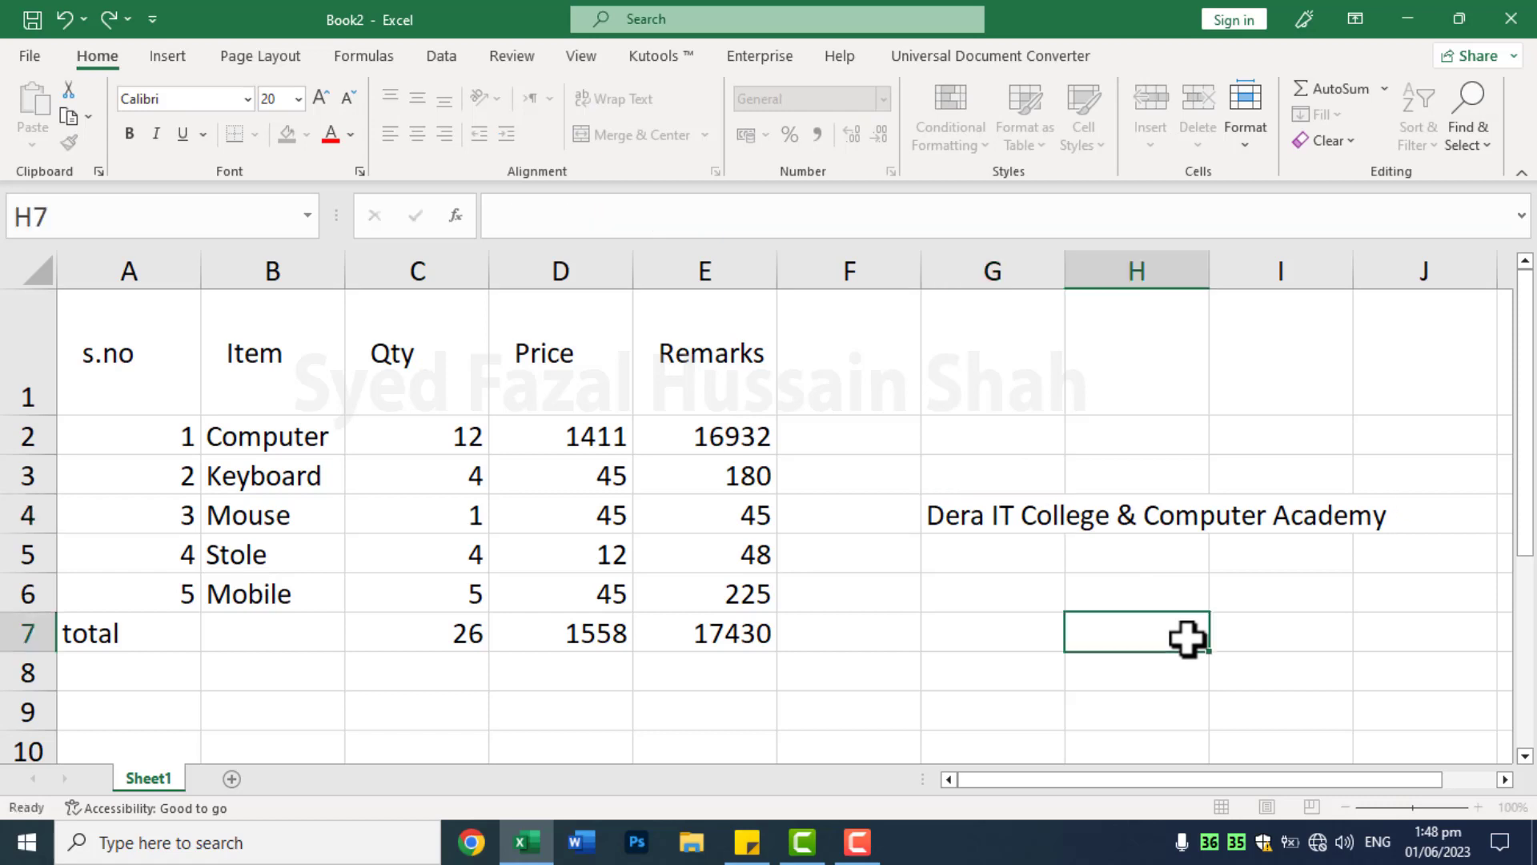
{"action": "left_click", "coordinate": [1039, 521]}
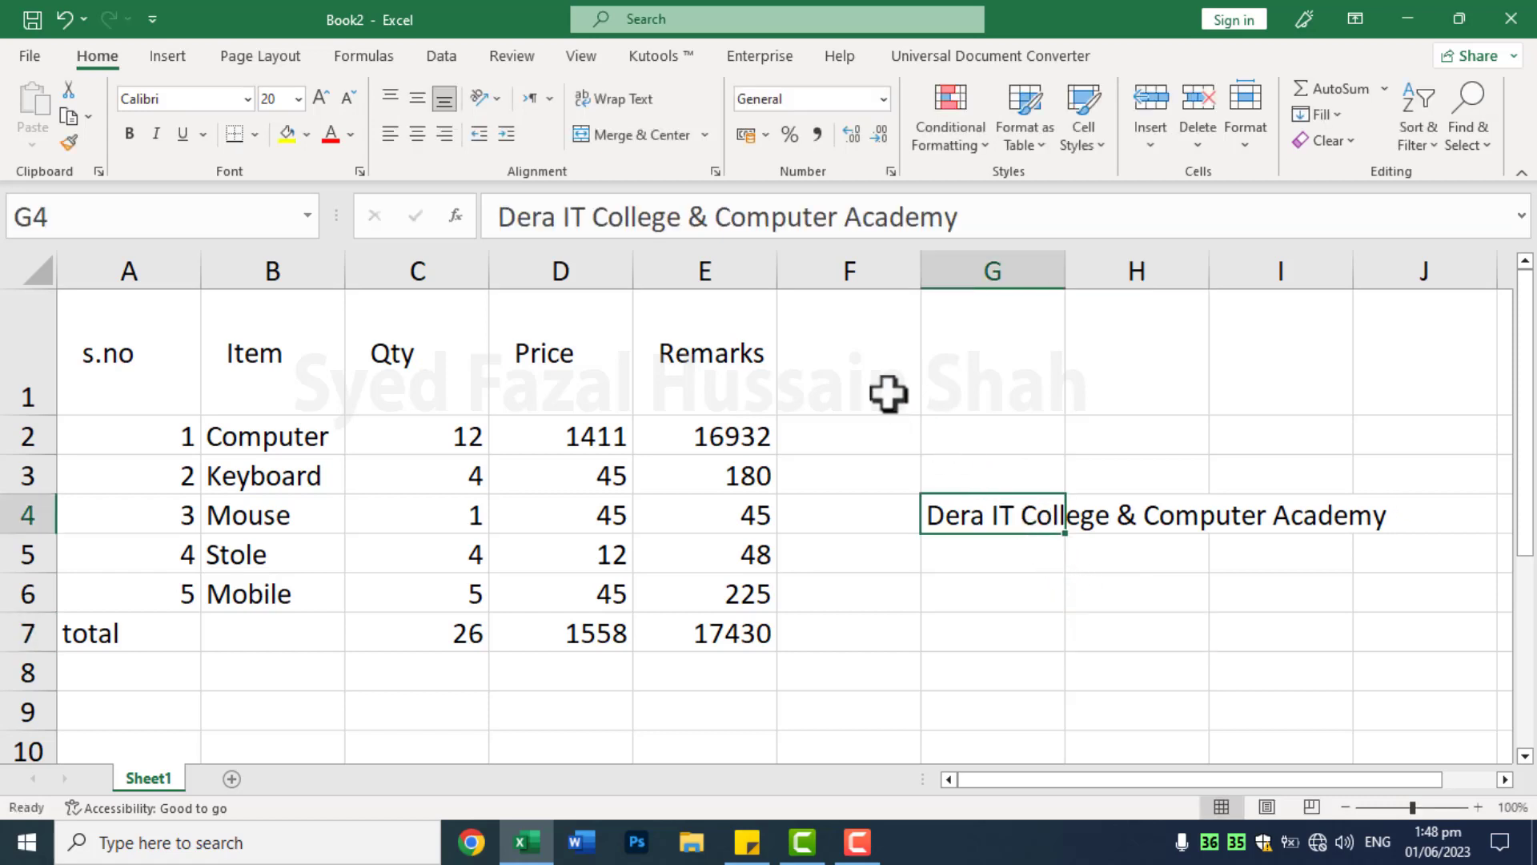
{"action": "left_click", "coordinate": [632, 108]}
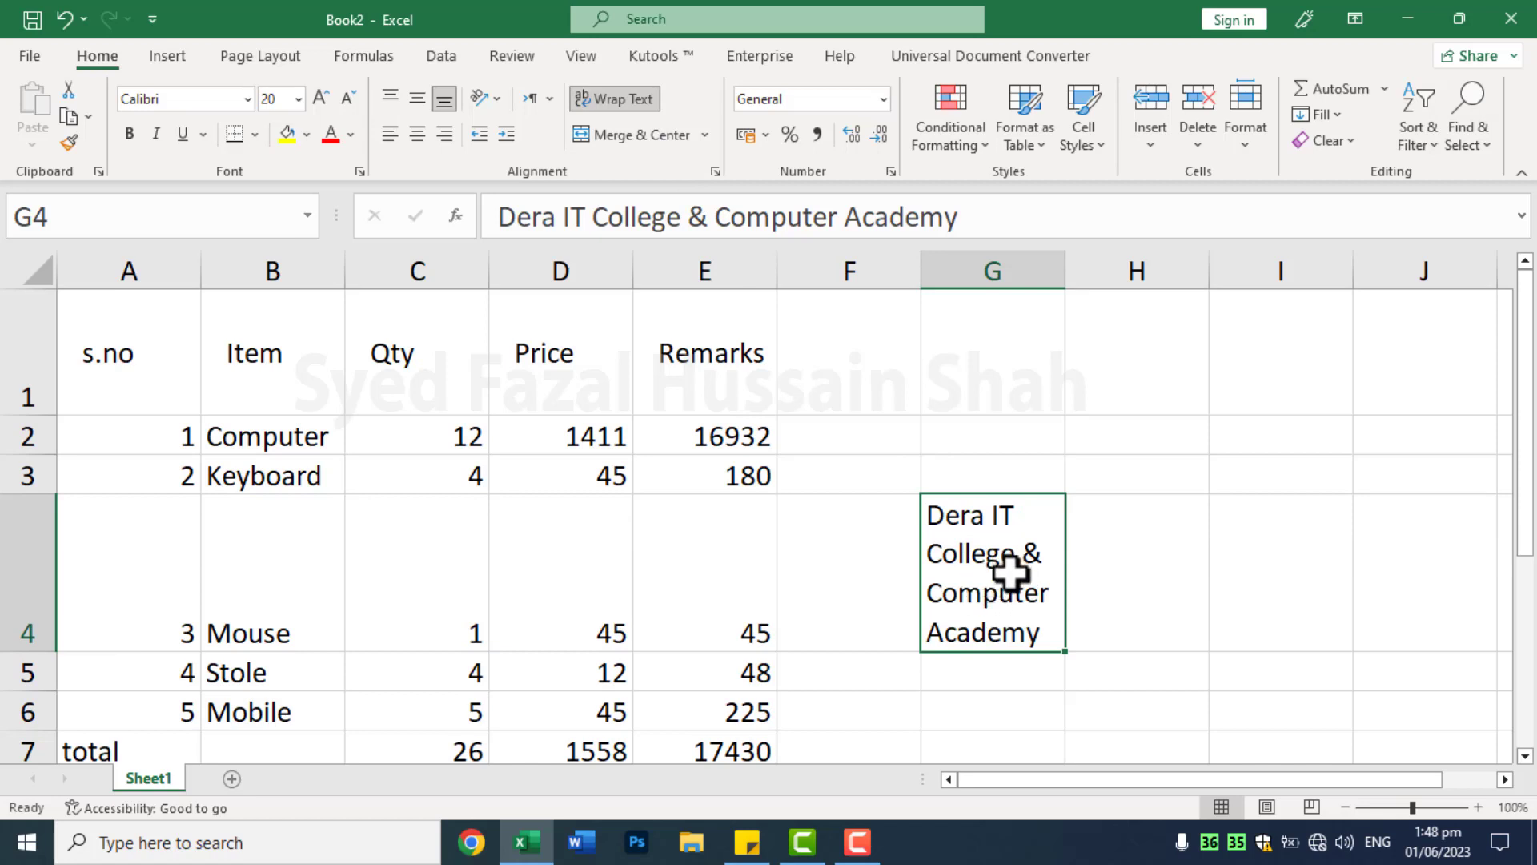
{"action": "key", "text": "Delete"}
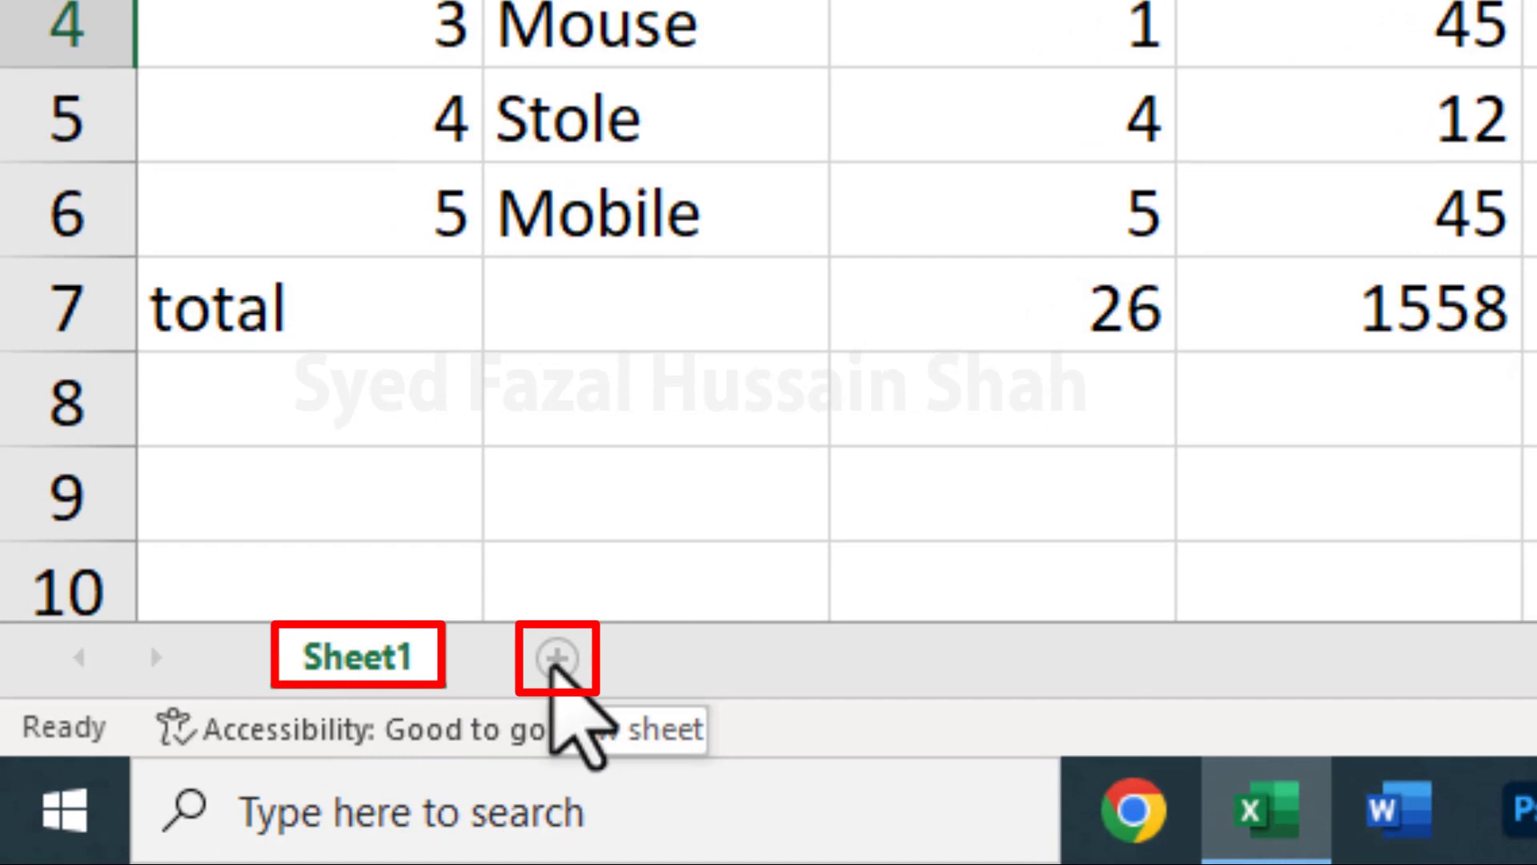
Add Sheet2 and enter 'Dera IT College & Computer Academy' in B3 via the dic shortcut
{"action": "left_click", "coordinate": [557, 658]}
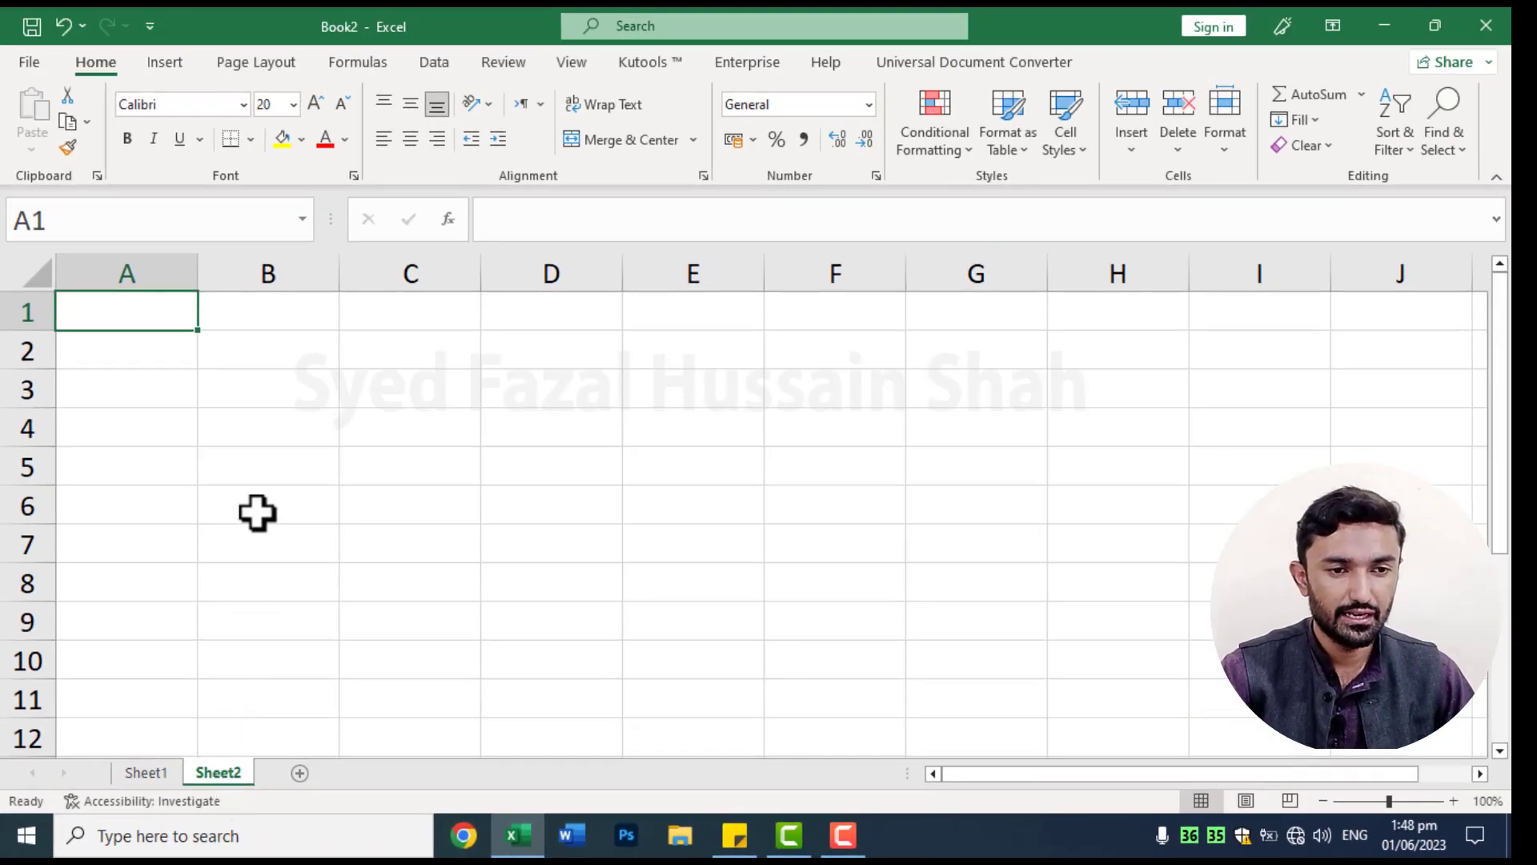
{"action": "left_click", "coordinate": [268, 389]}
{"action": "type", "text": "dic"}
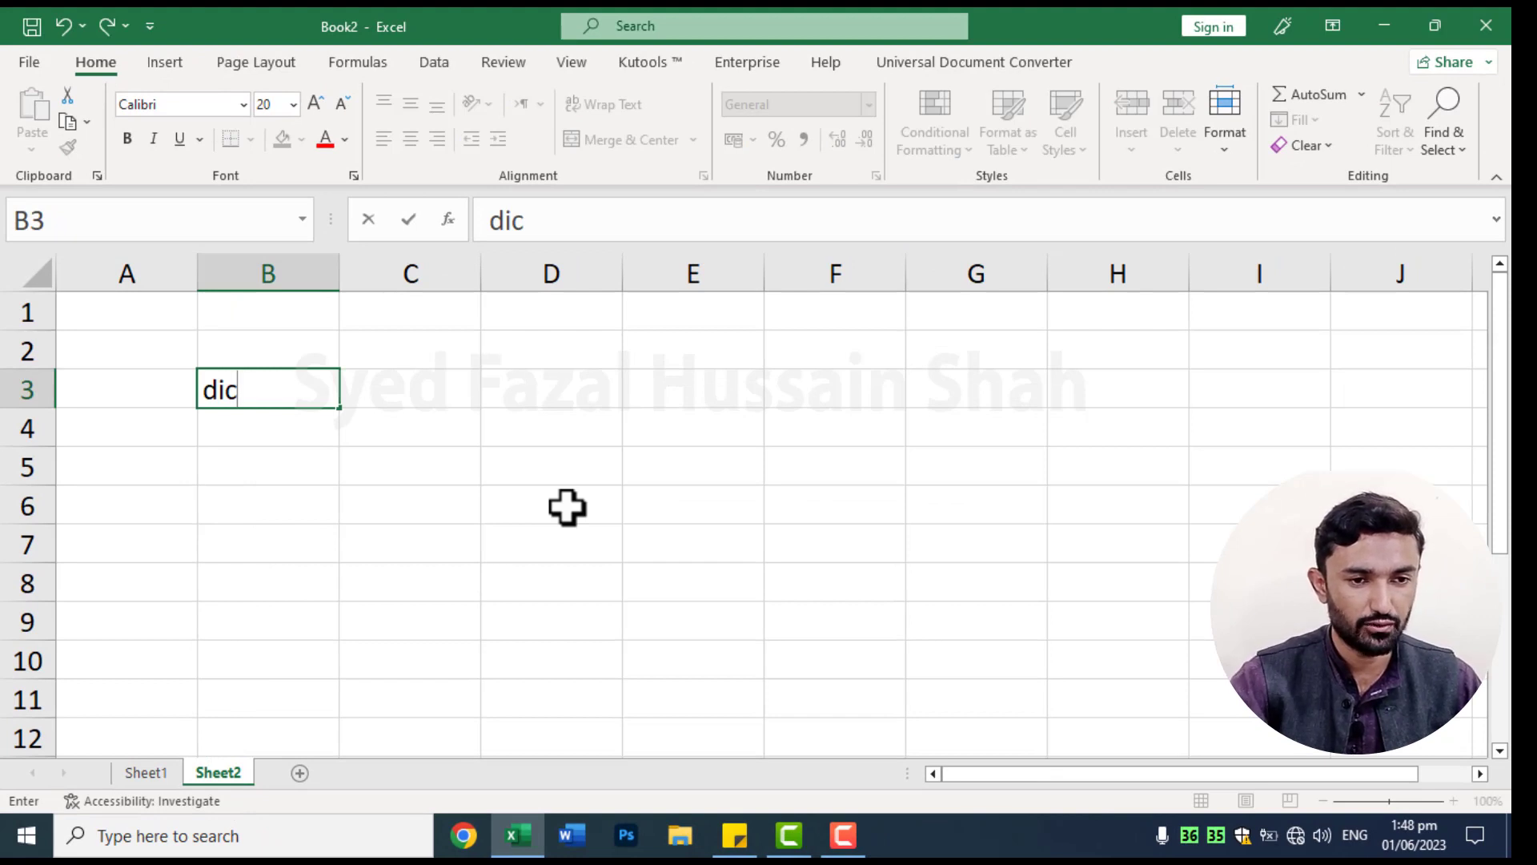
{"action": "left_click", "coordinate": [727, 515]}
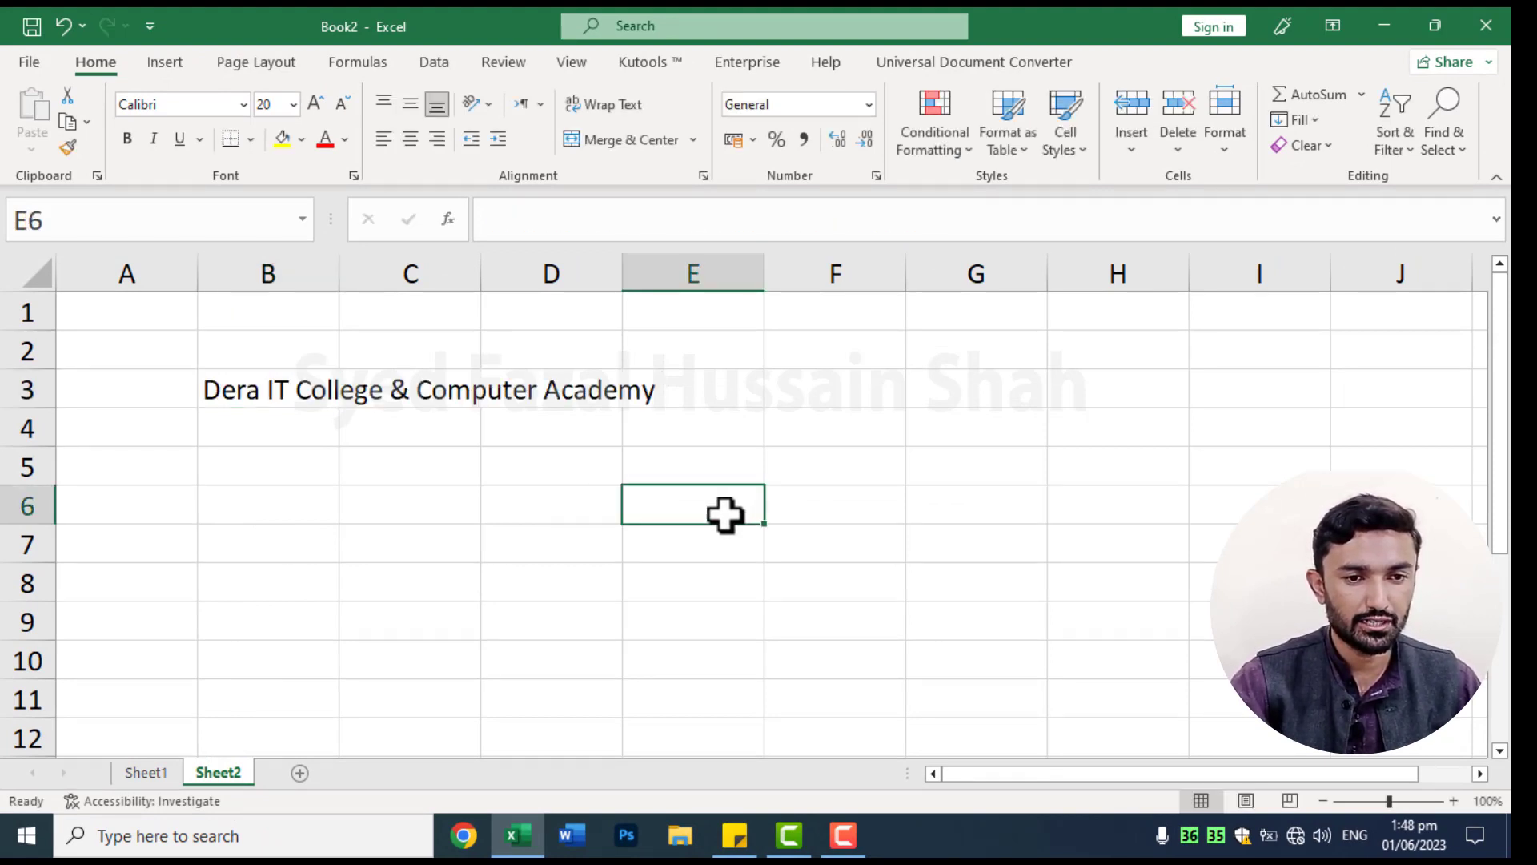
Apply Wrap Text to B3, then undo it so the name stays on one line
{"action": "left_click", "coordinate": [320, 401]}
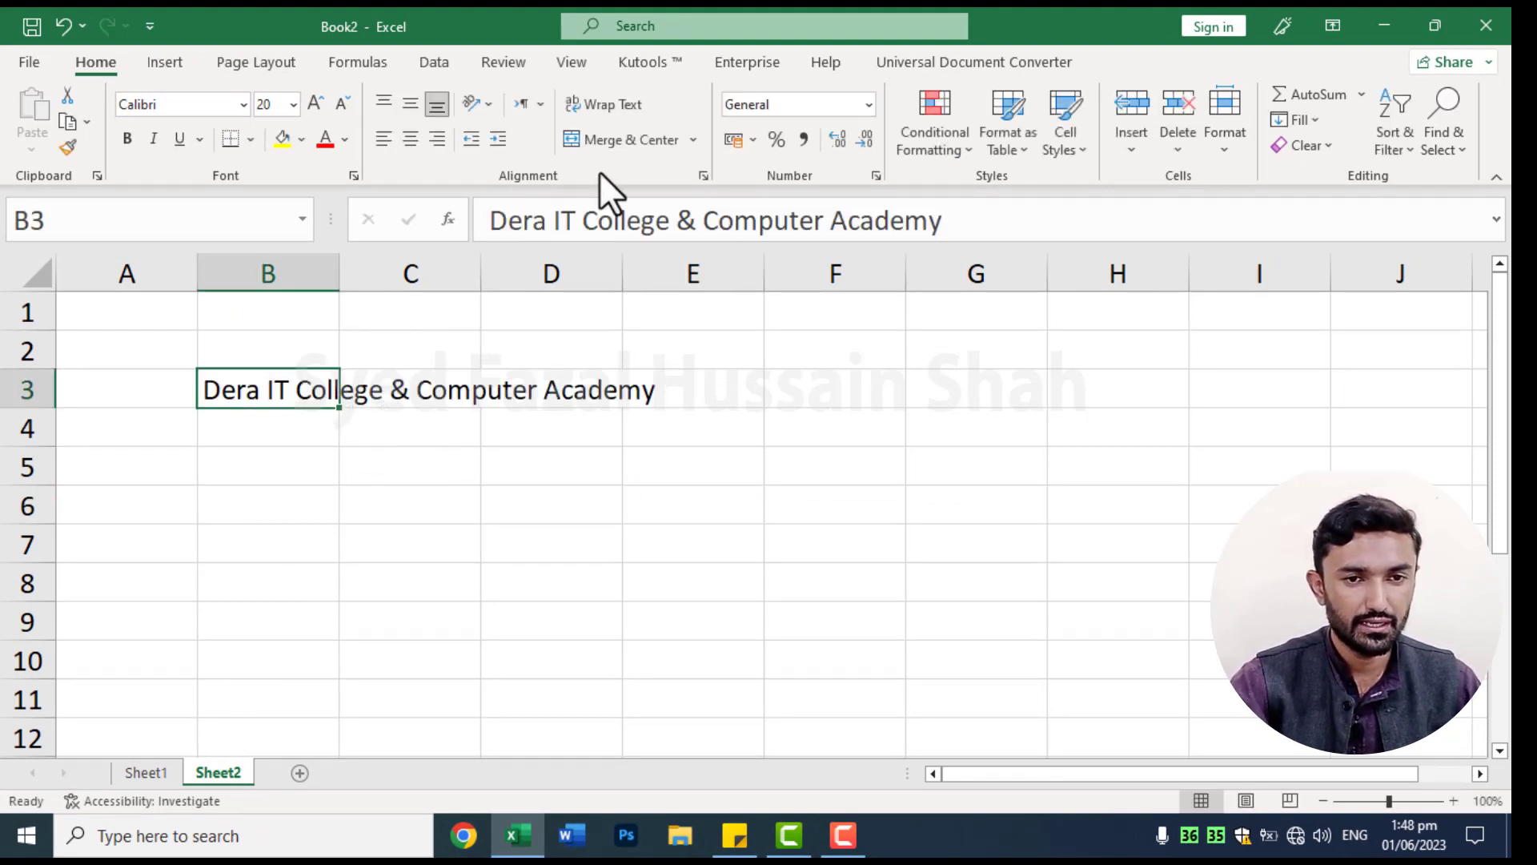
{"action": "left_click", "coordinate": [613, 127]}
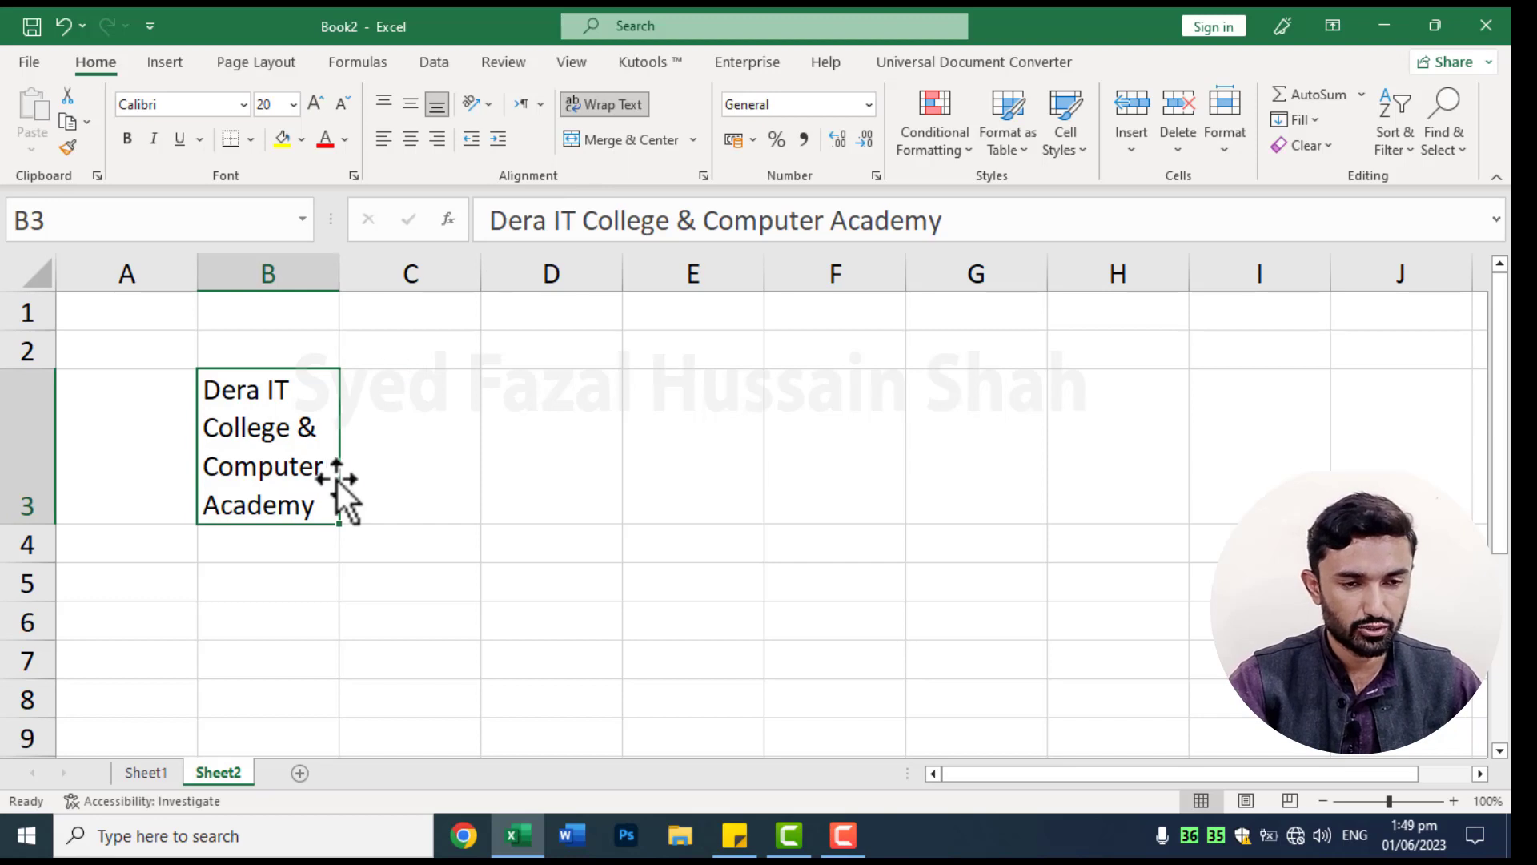
{"action": "key", "text": "ctrl+z"}
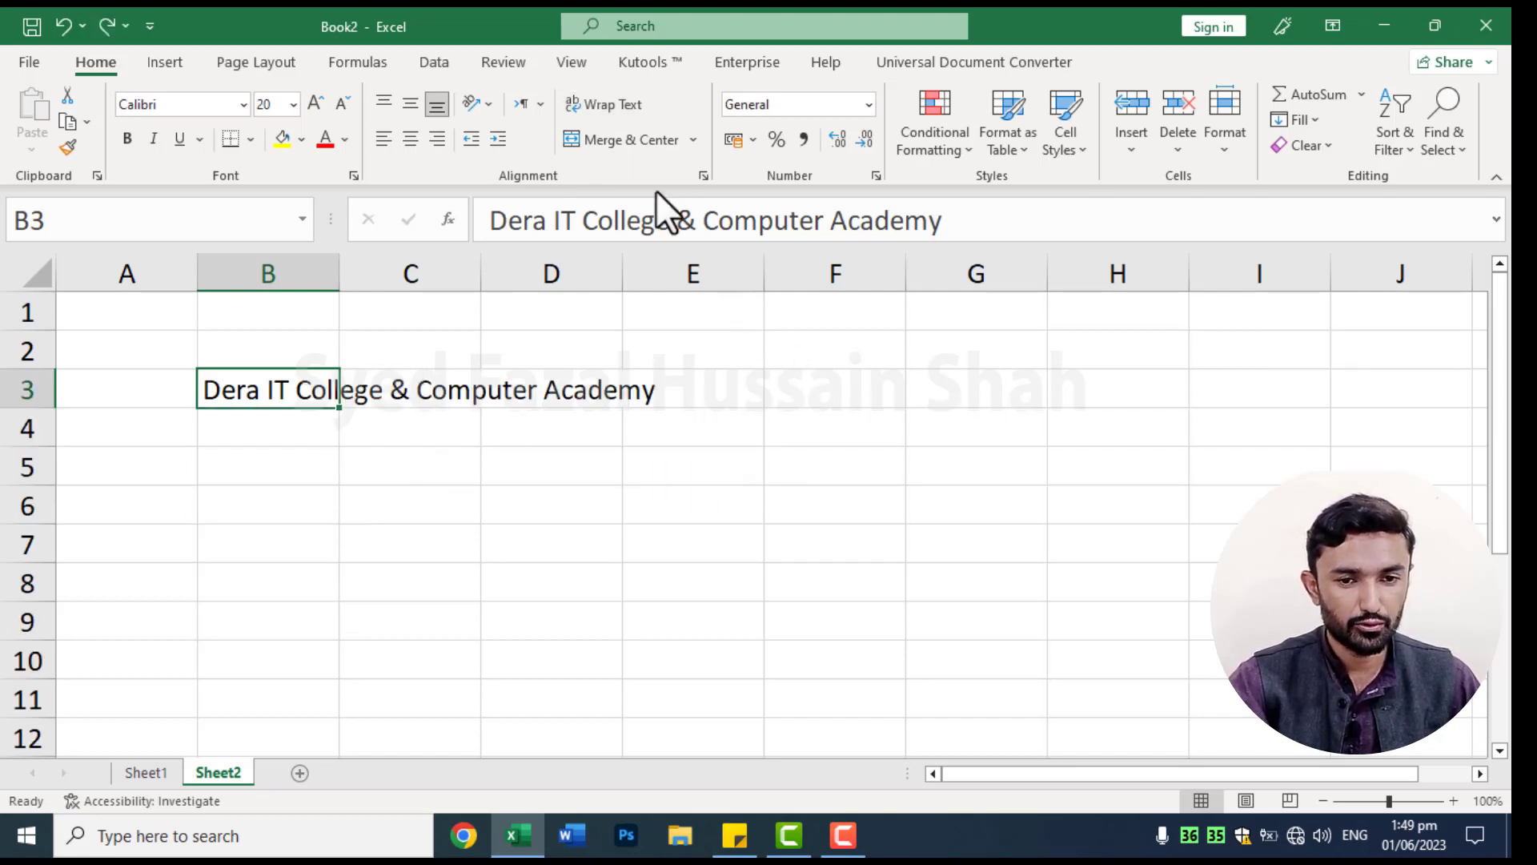
{"action": "left_click", "coordinate": [824, 431]}
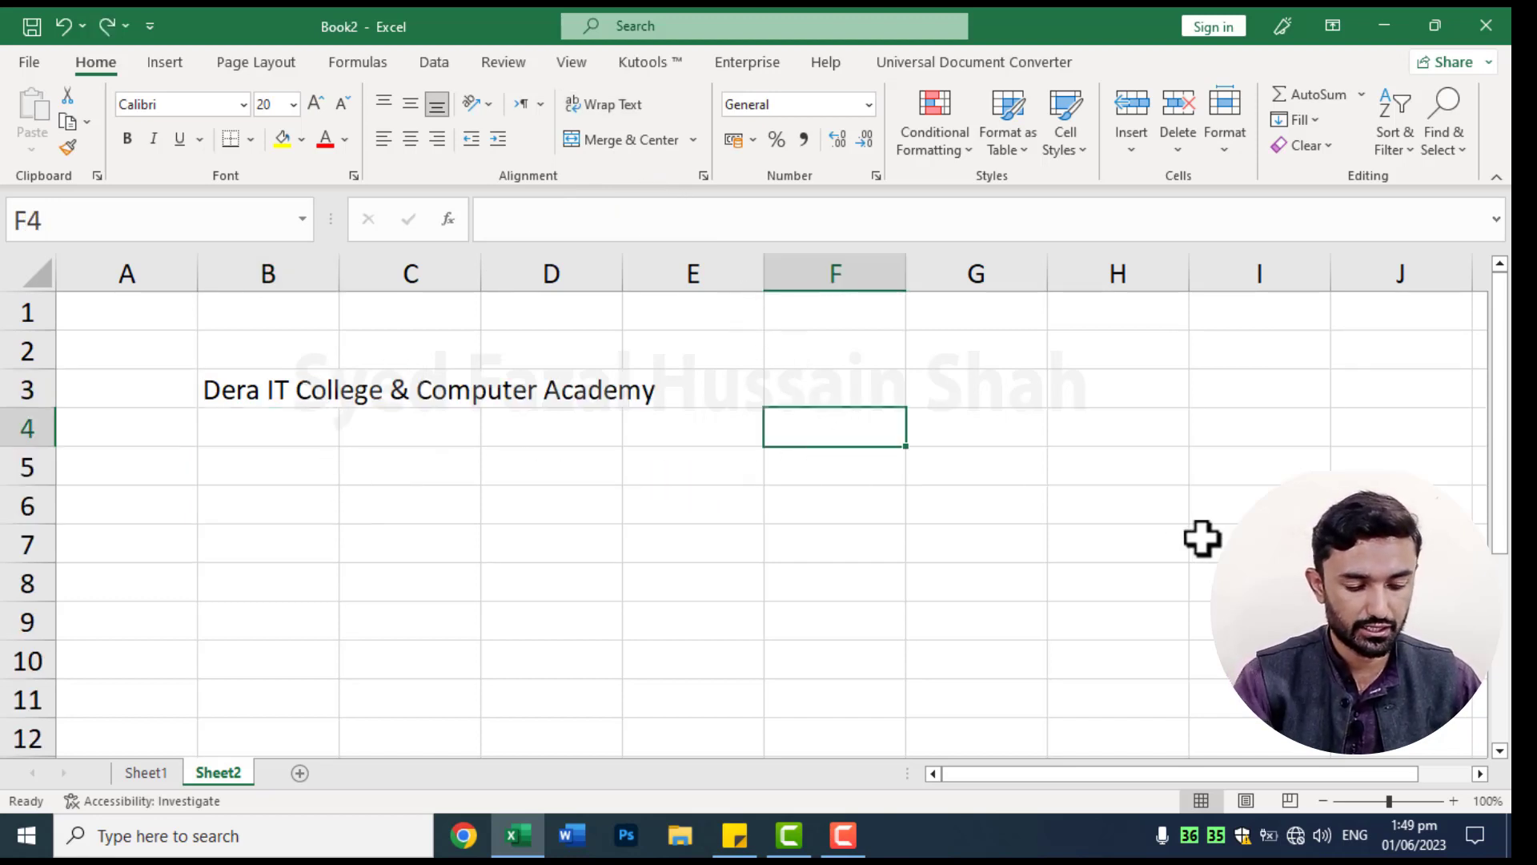
Enter Alt+Enter line-break entries: 'dera / it / college' in F4 and 'dera / academy' in E7
{"action": "type", "text": "d"}
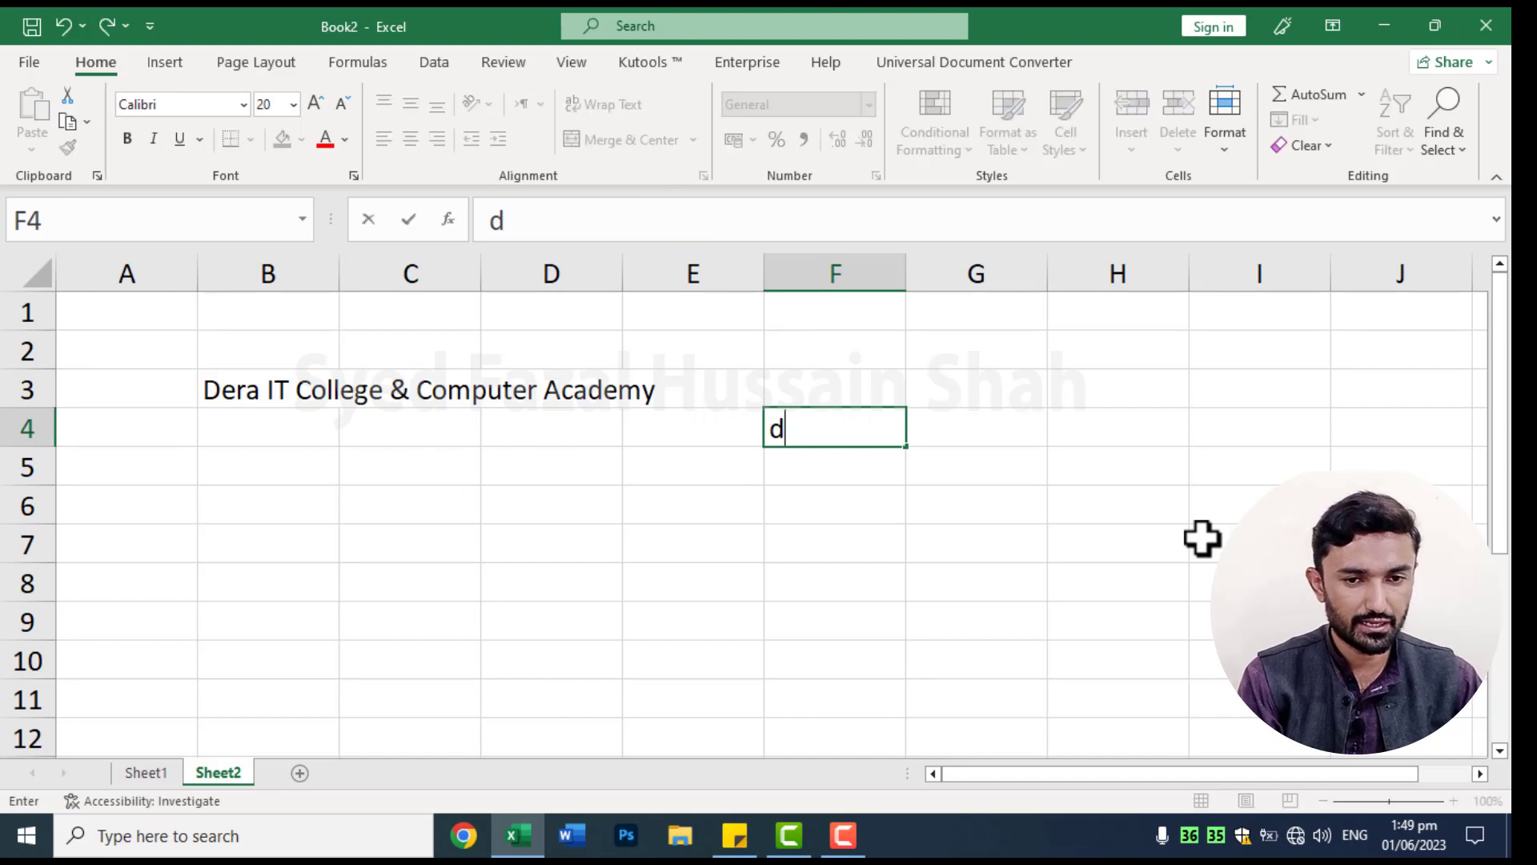
{"action": "type", "text": "era"}
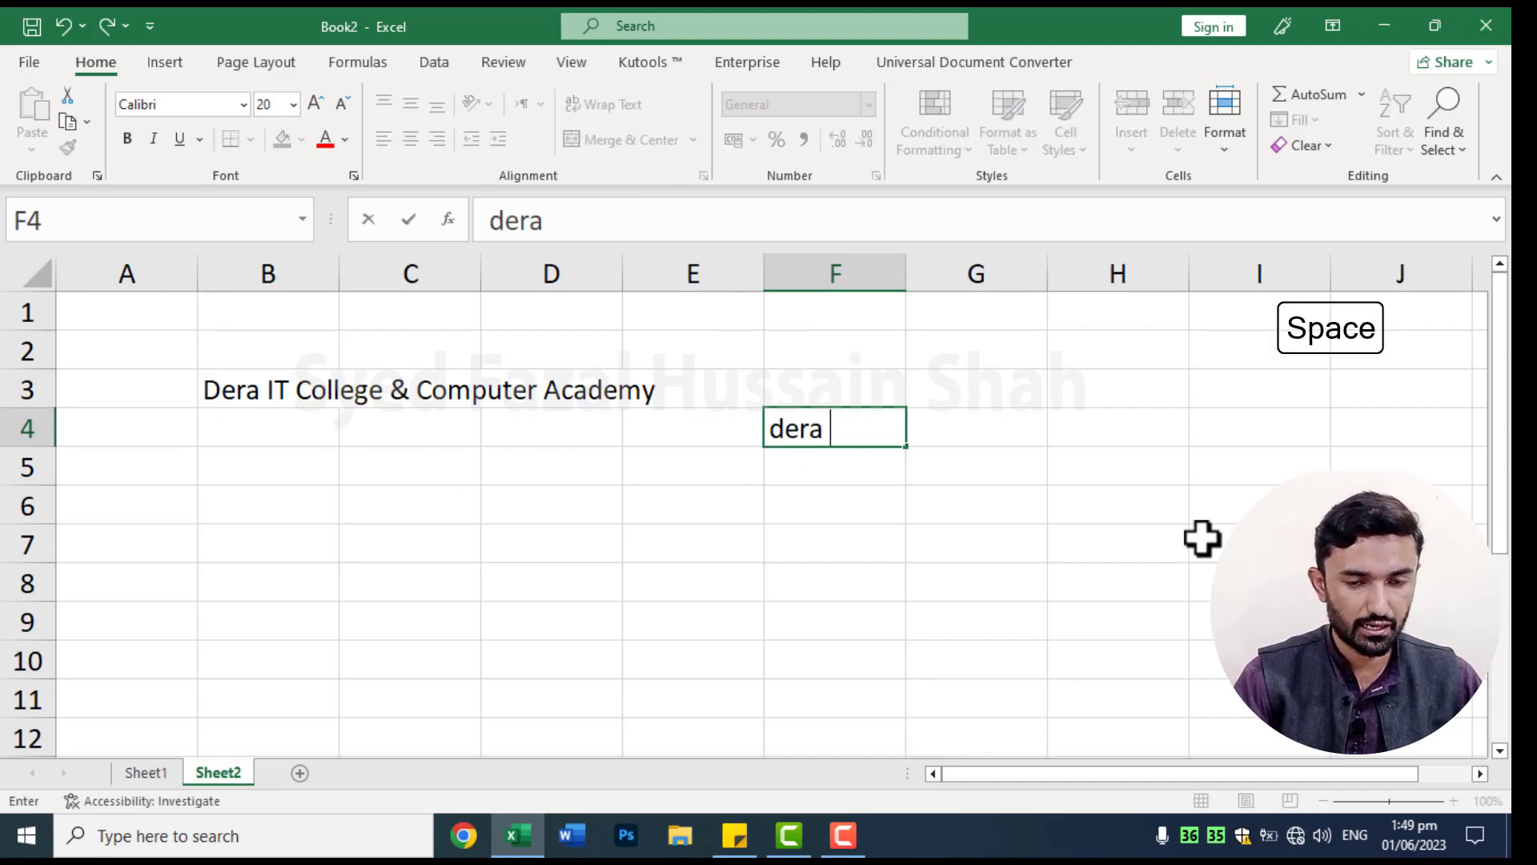
{"action": "key", "text": "alt+Return"}
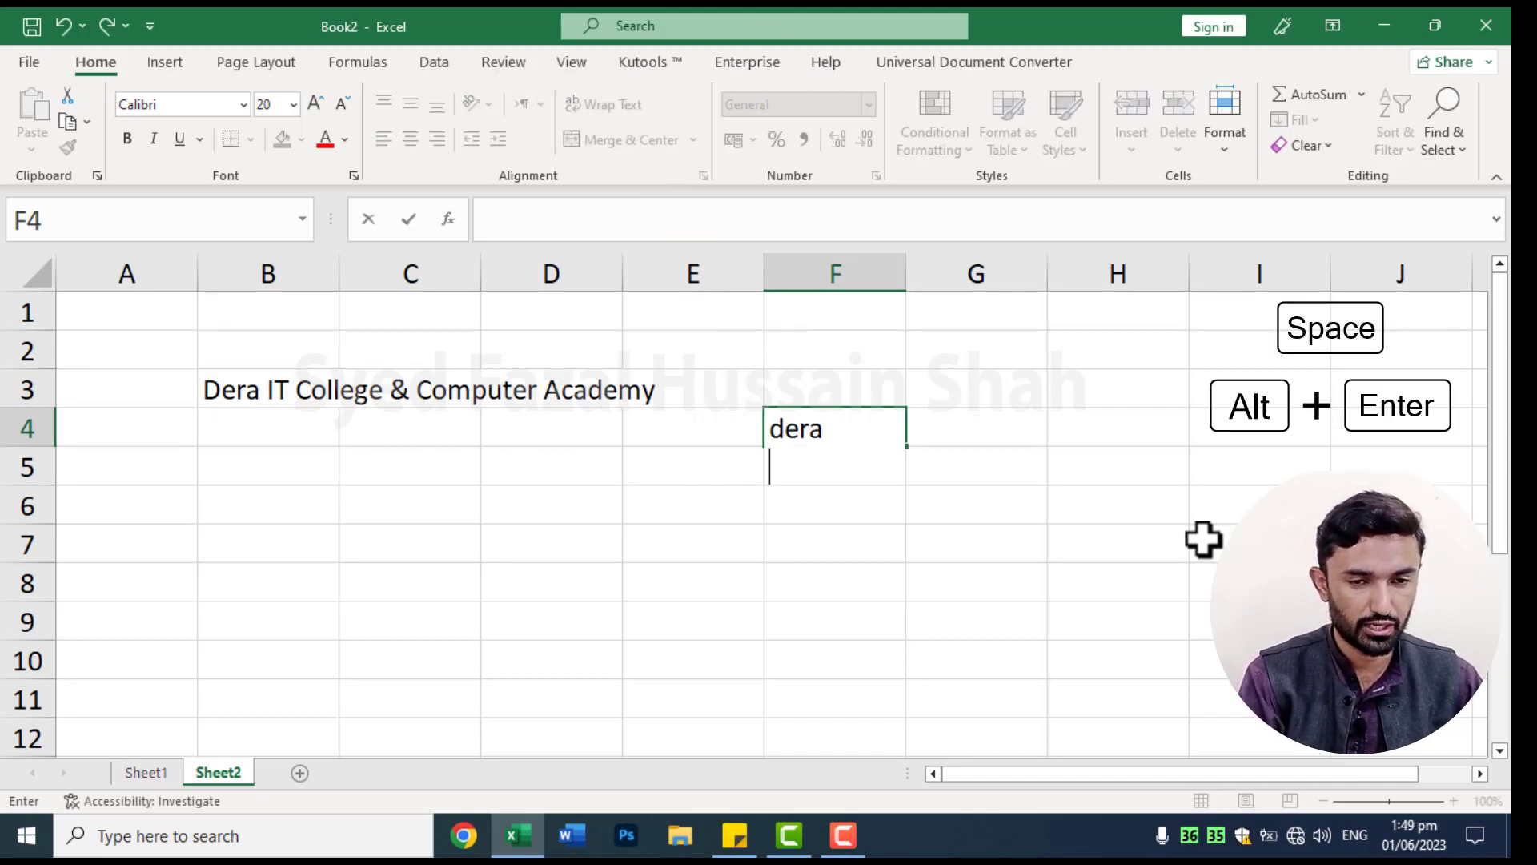
{"action": "type", "text": "it"}
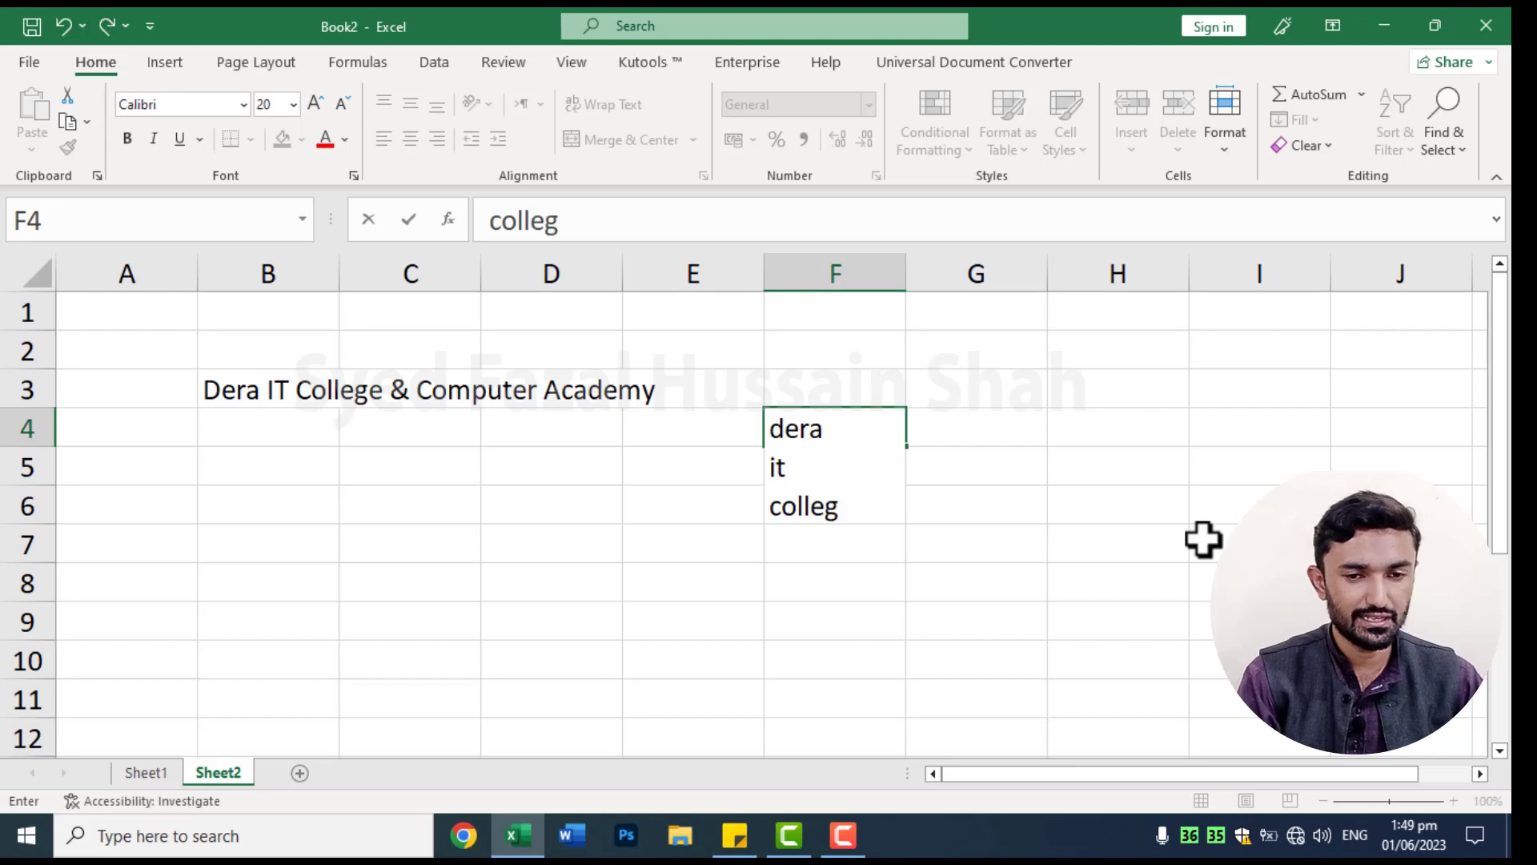
{"action": "type", "text": "e"}
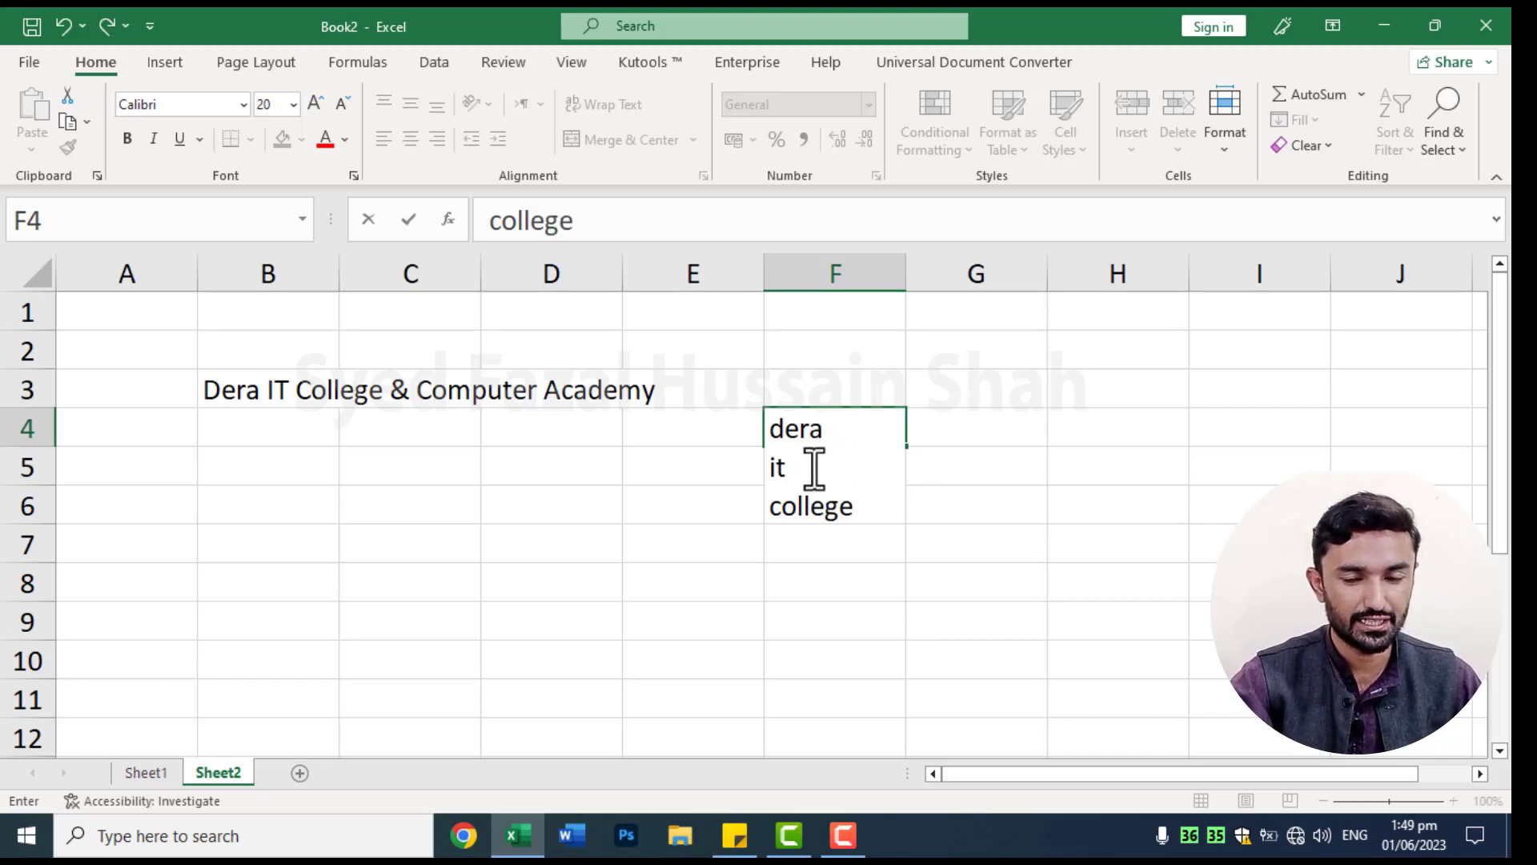
{"action": "left_click", "coordinate": [1040, 587]}
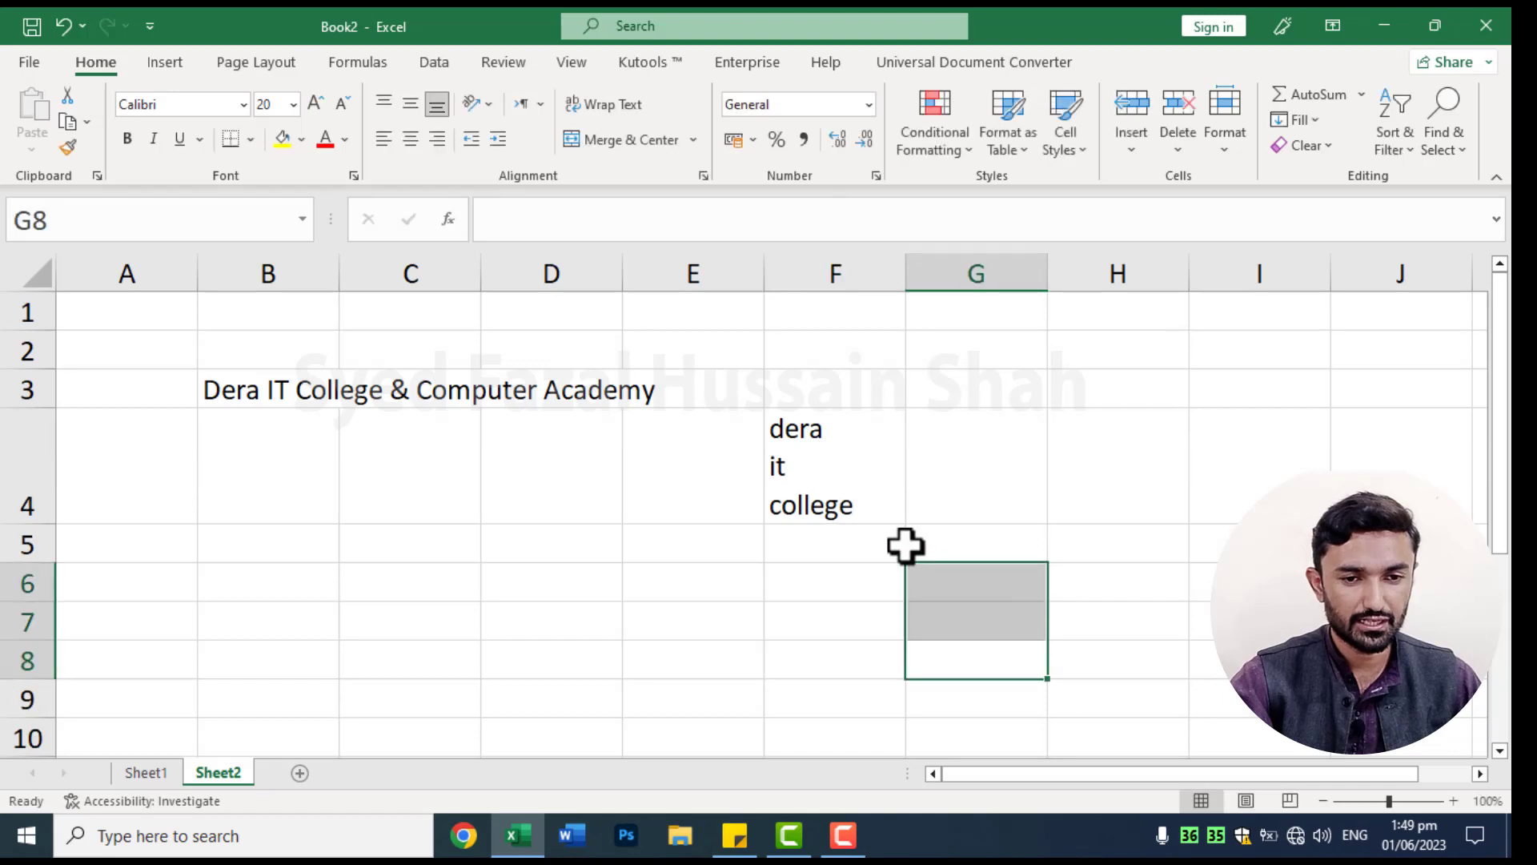
{"action": "left_click", "coordinate": [731, 628]}
{"action": "type", "text": "der"}
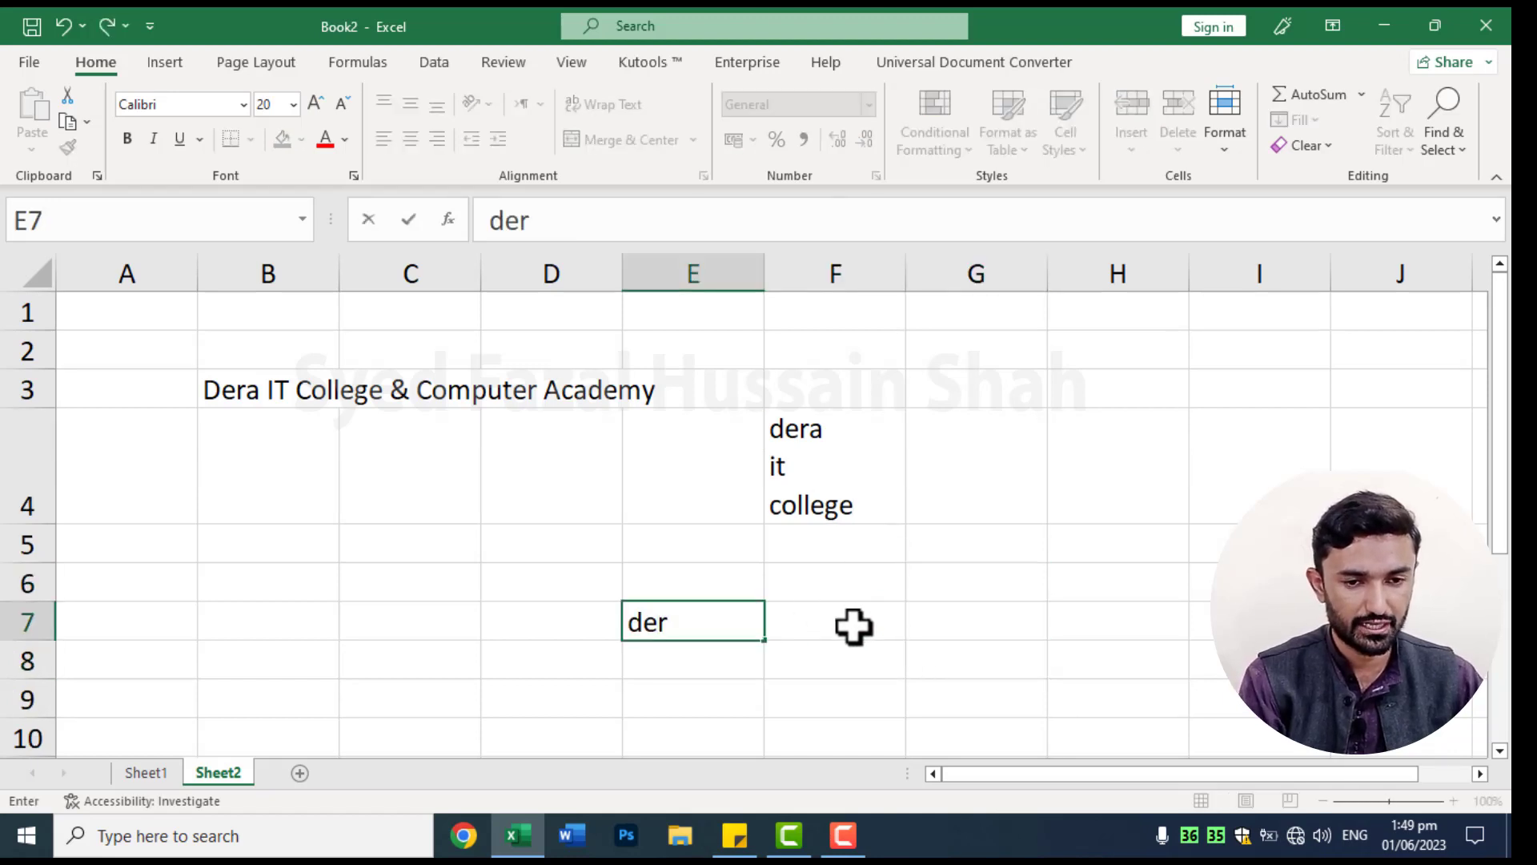
{"action": "type", "text": "a"}
{"action": "key", "text": "alt+Return"}
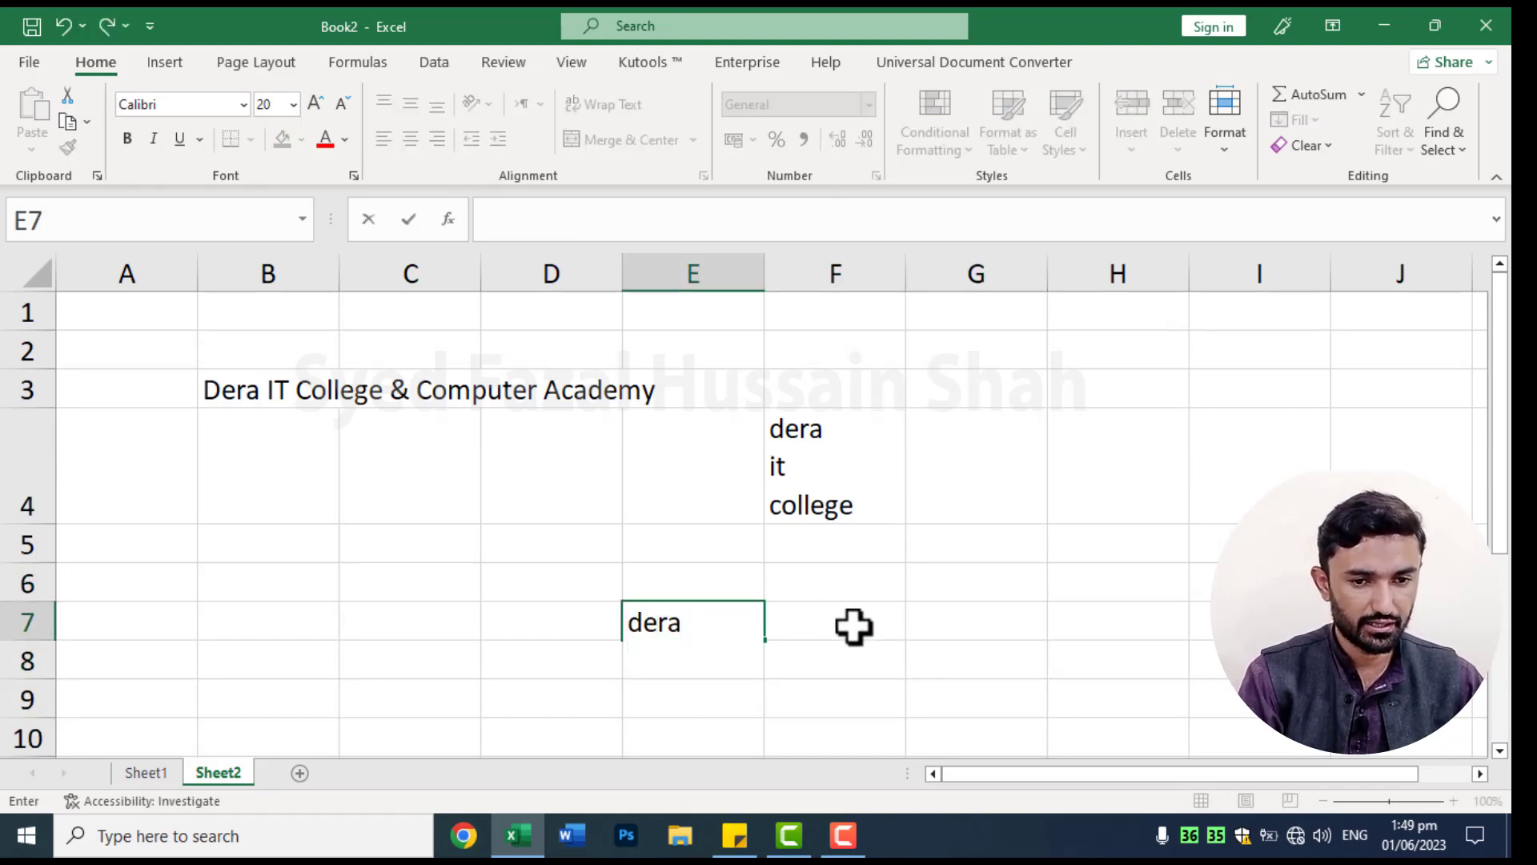
{"action": "type", "text": "academ"}
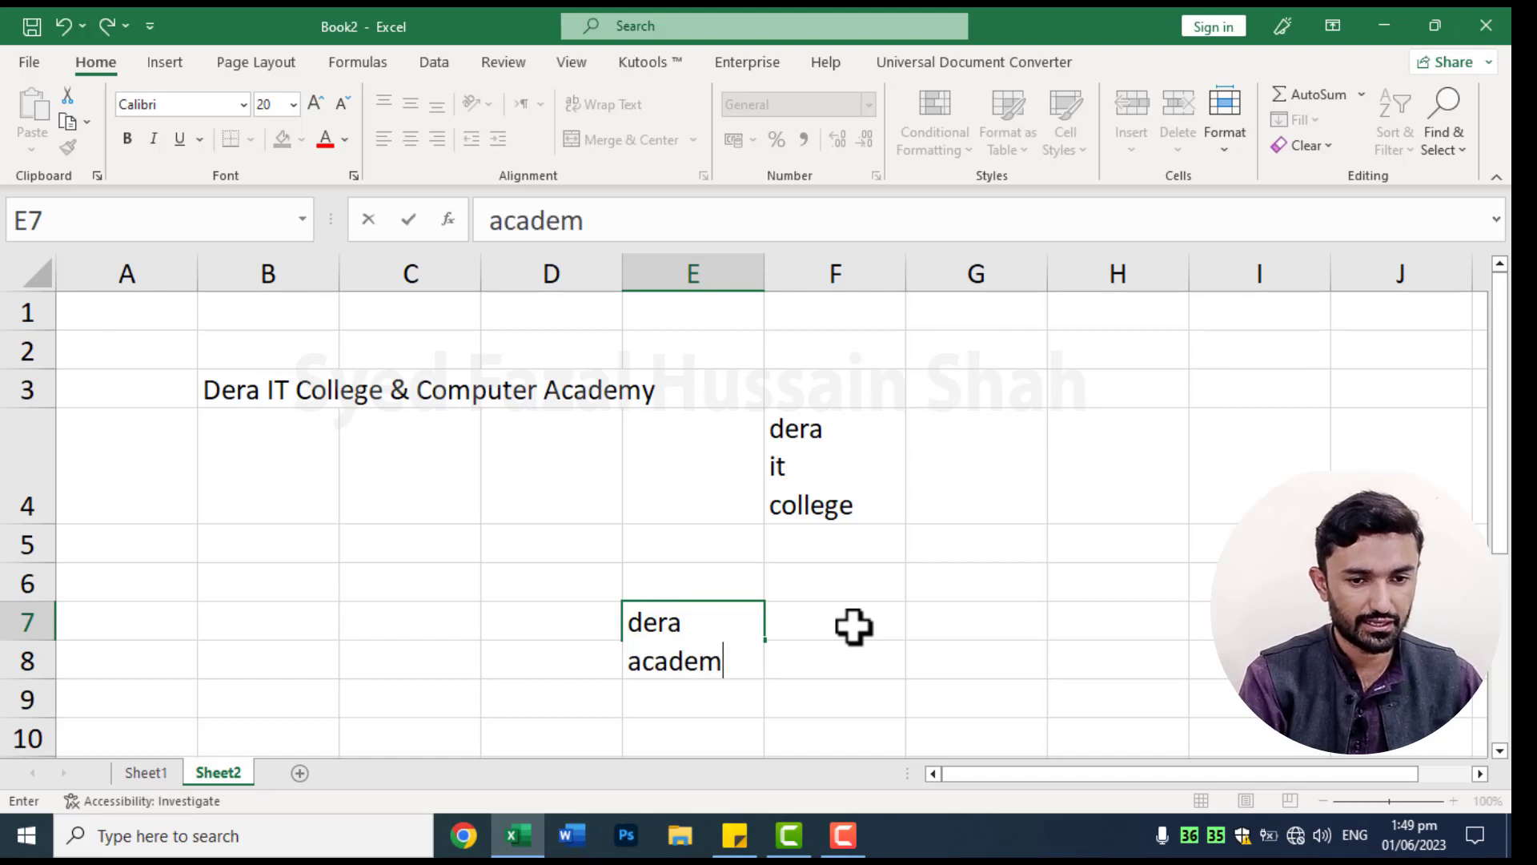
{"action": "type", "text": "y"}
{"action": "left_click", "coordinate": [1067, 677]}
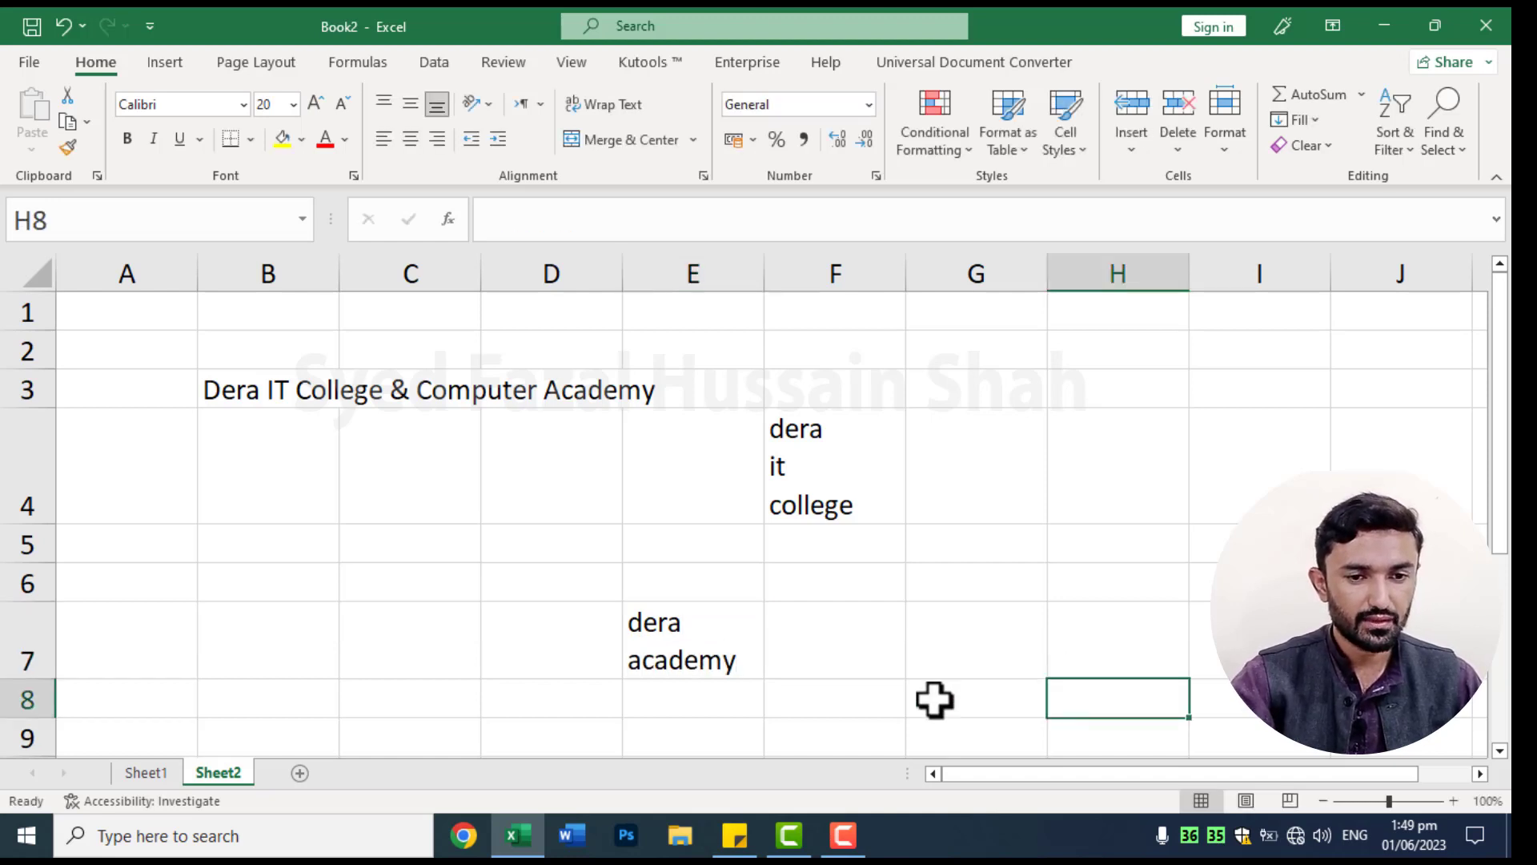
Turn off Wrap Text for E7 and F4 so each shows on one line
{"action": "left_click", "coordinate": [695, 654]}
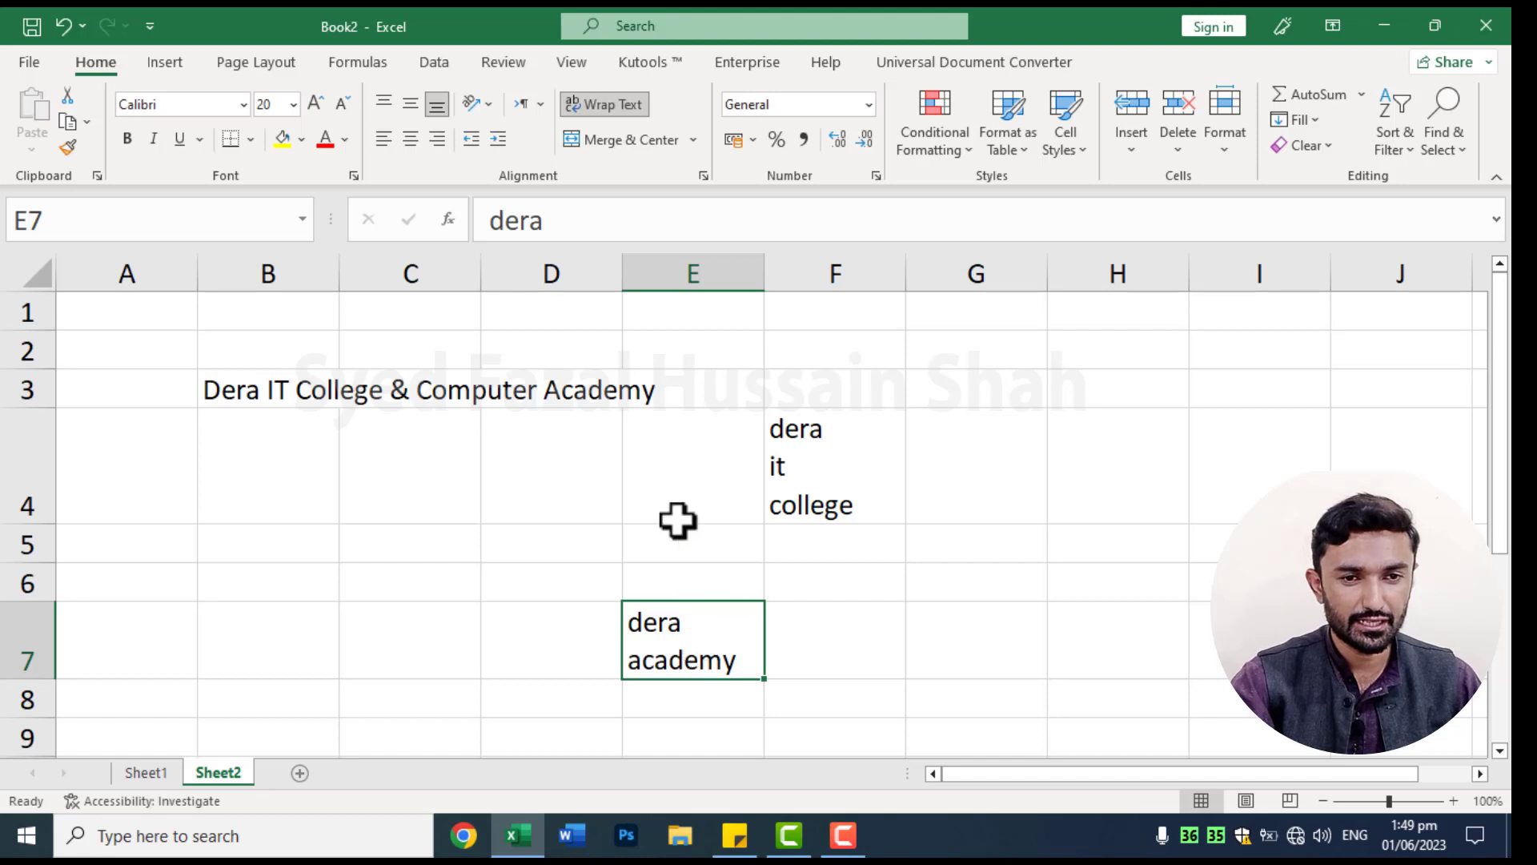
{"action": "left_click", "coordinate": [602, 104]}
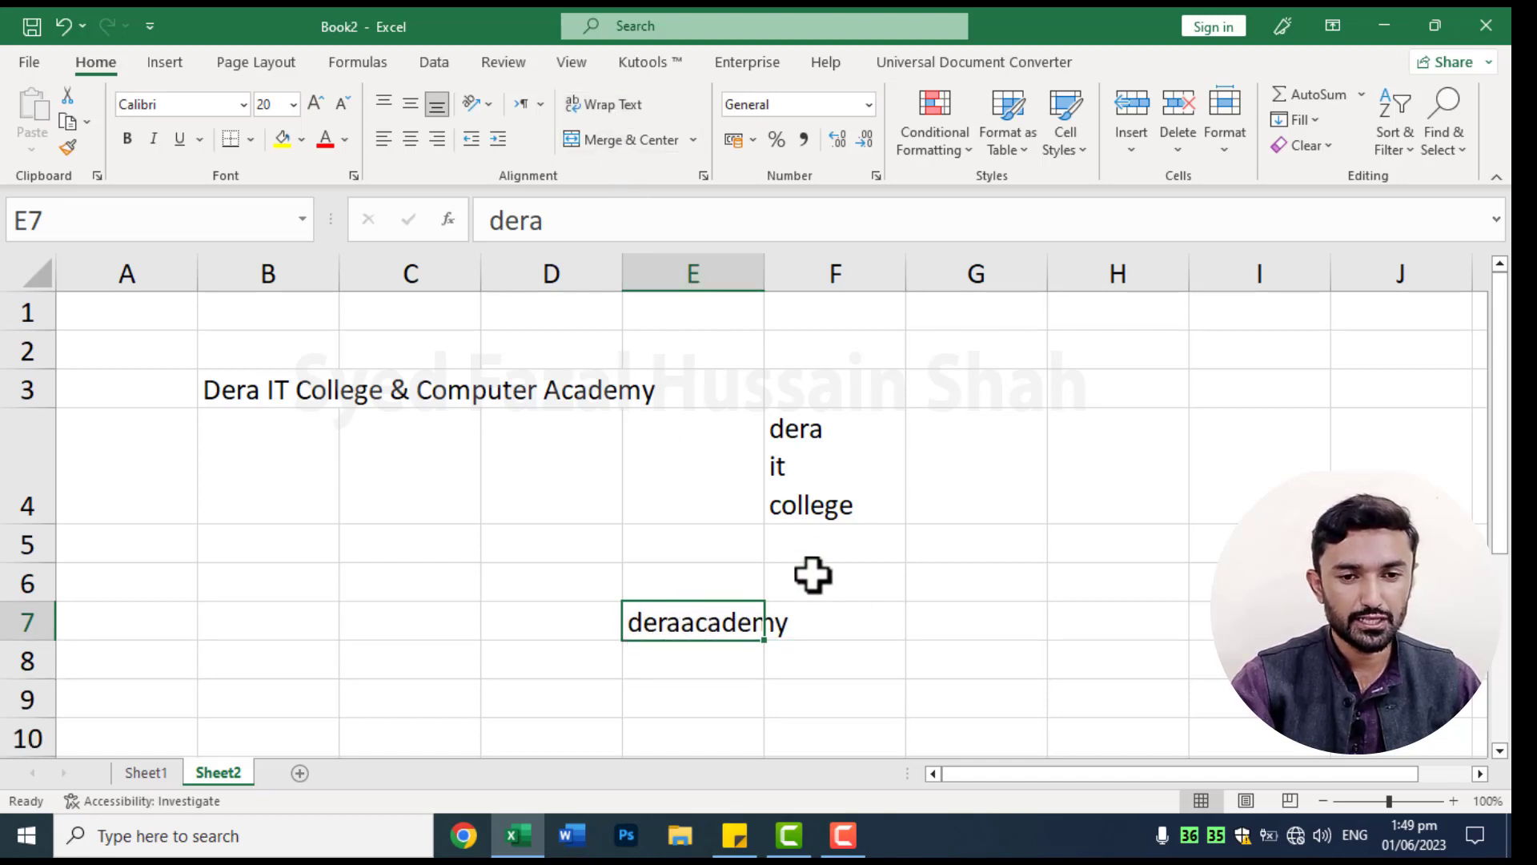
{"action": "left_click", "coordinate": [841, 490]}
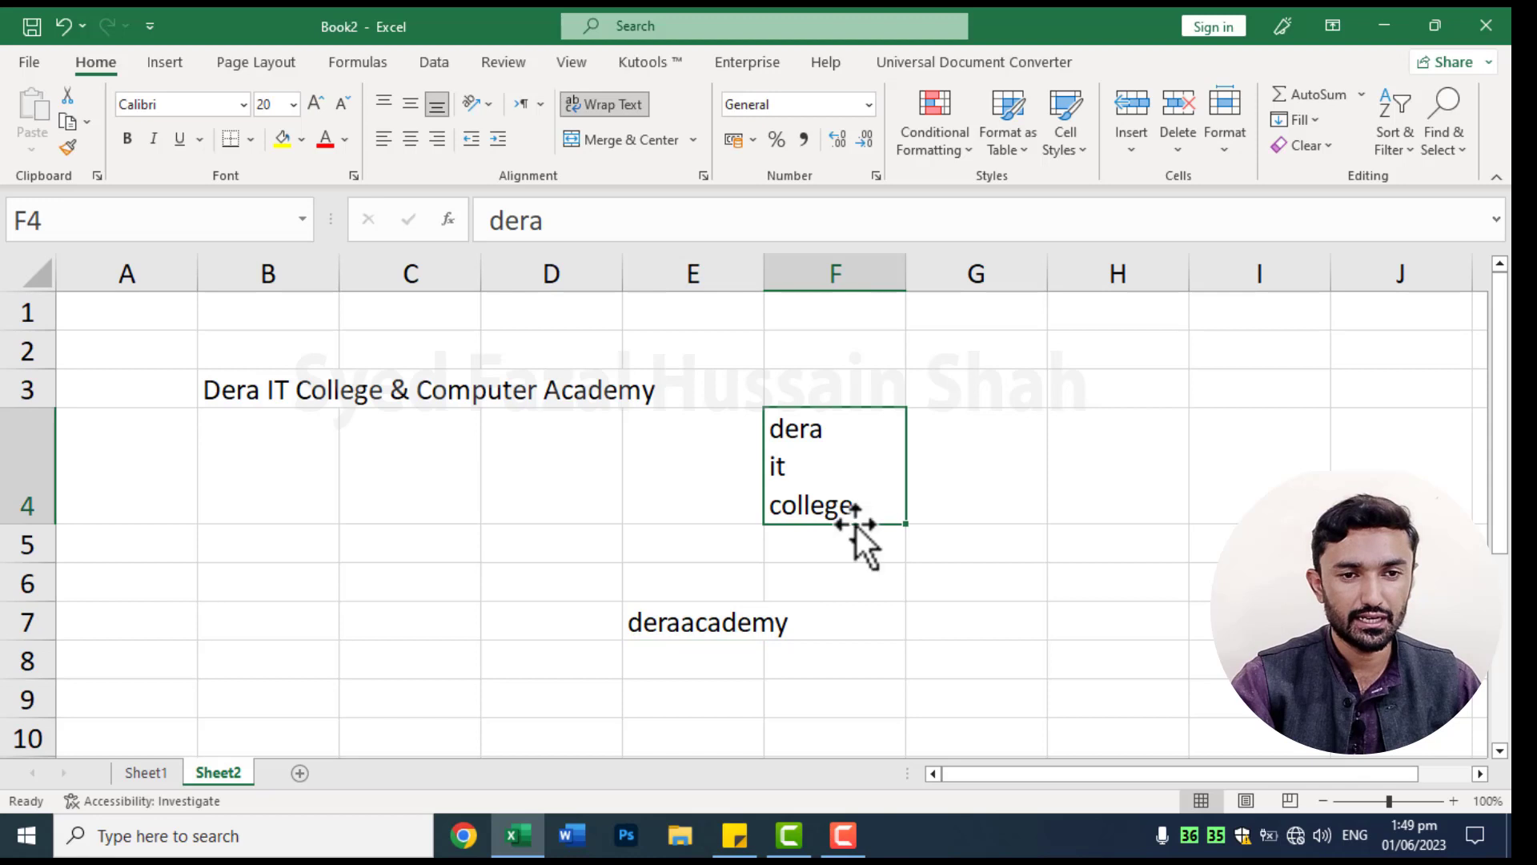
{"action": "left_click", "coordinate": [625, 110]}
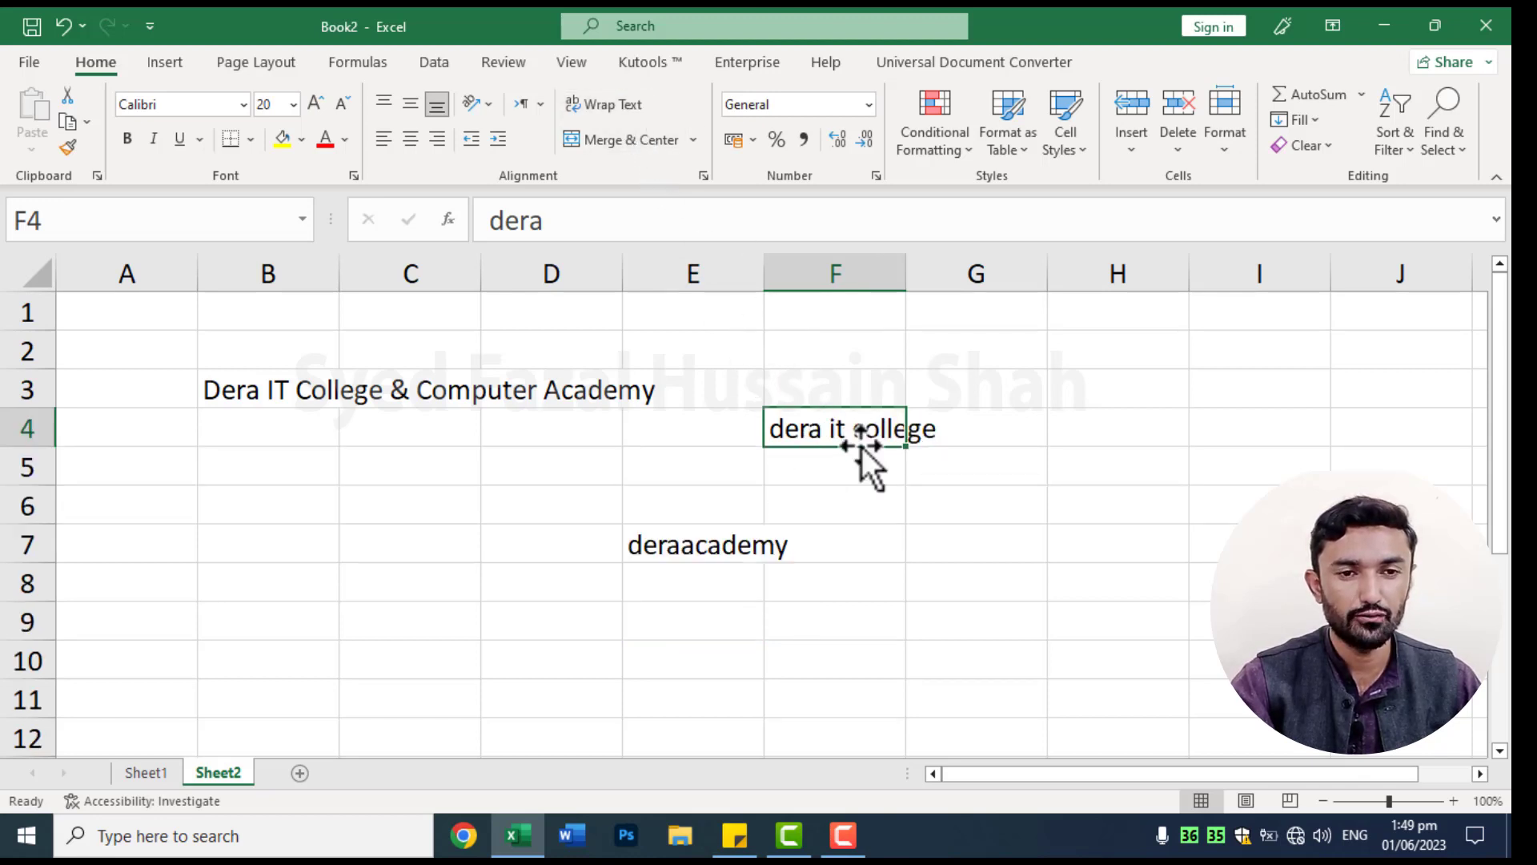
{"action": "left_click", "coordinate": [1082, 602]}
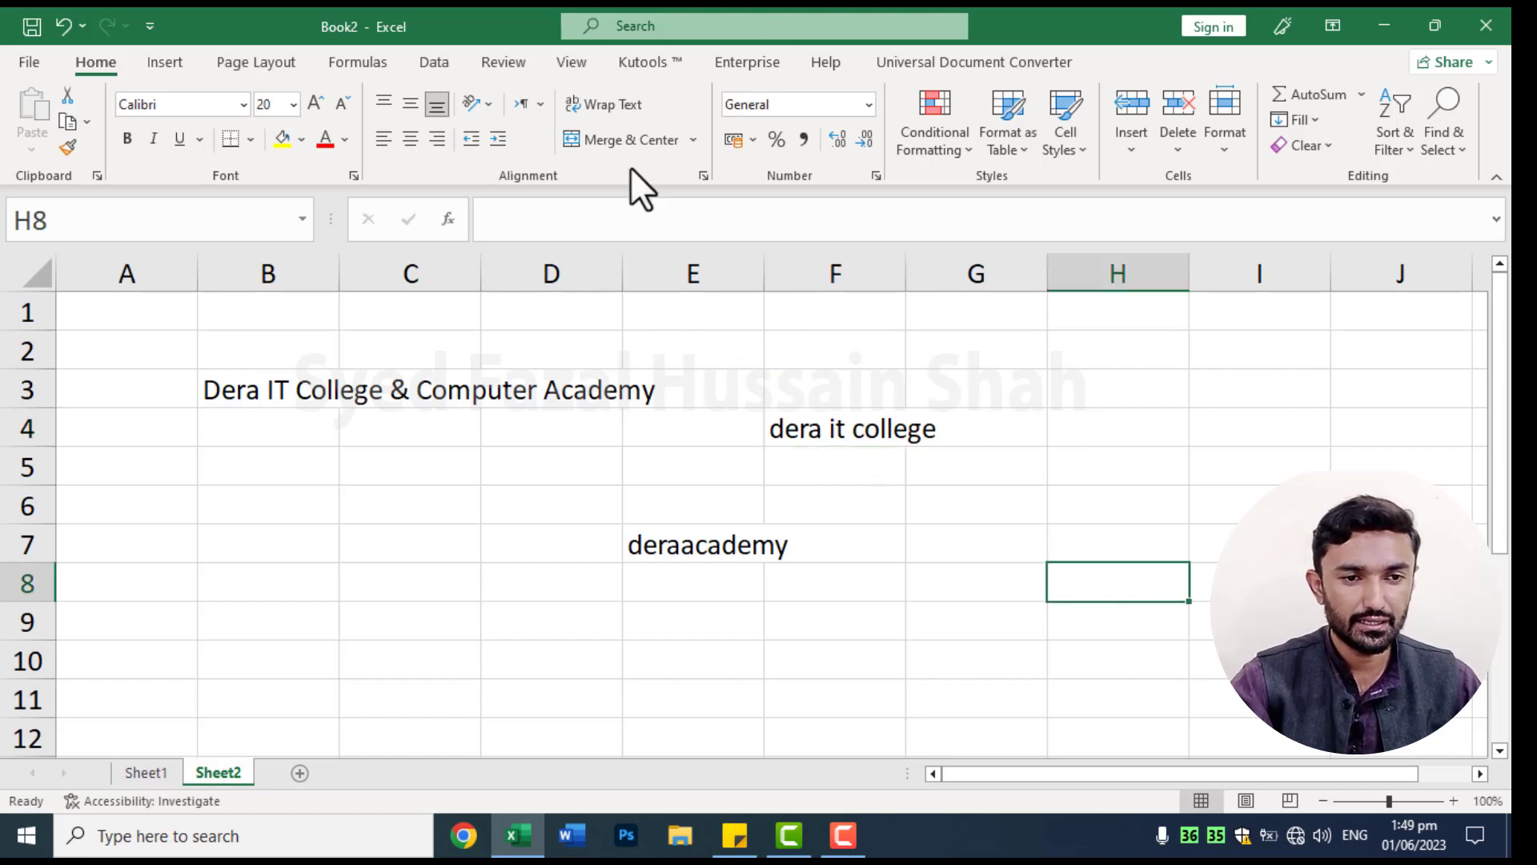
{"action": "left_click", "coordinate": [332, 353]}
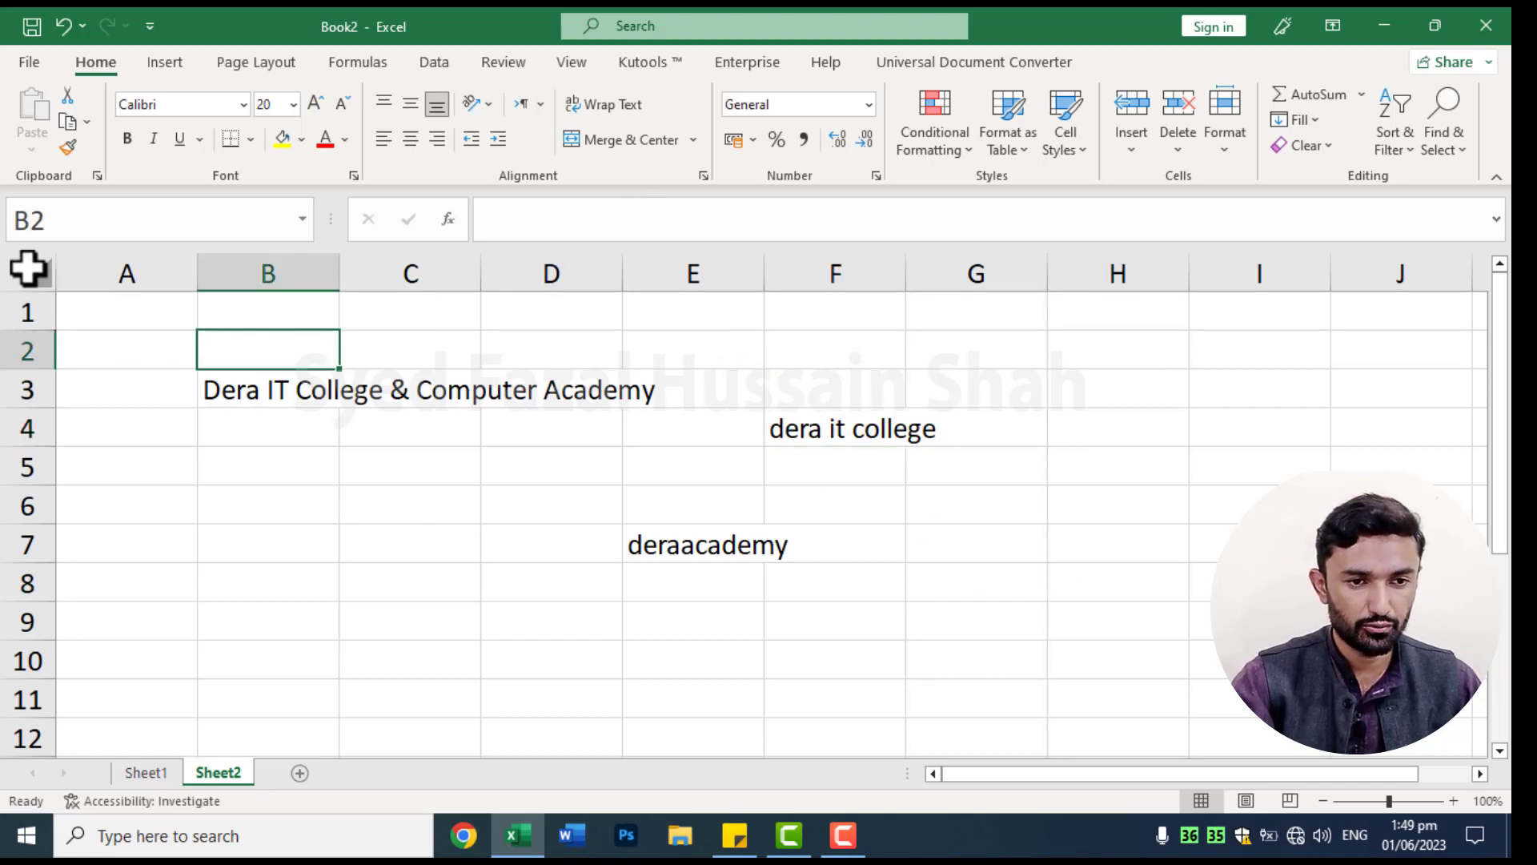
Select the whole sheet and clear all its contents
{"action": "left_click", "coordinate": [28, 268]}
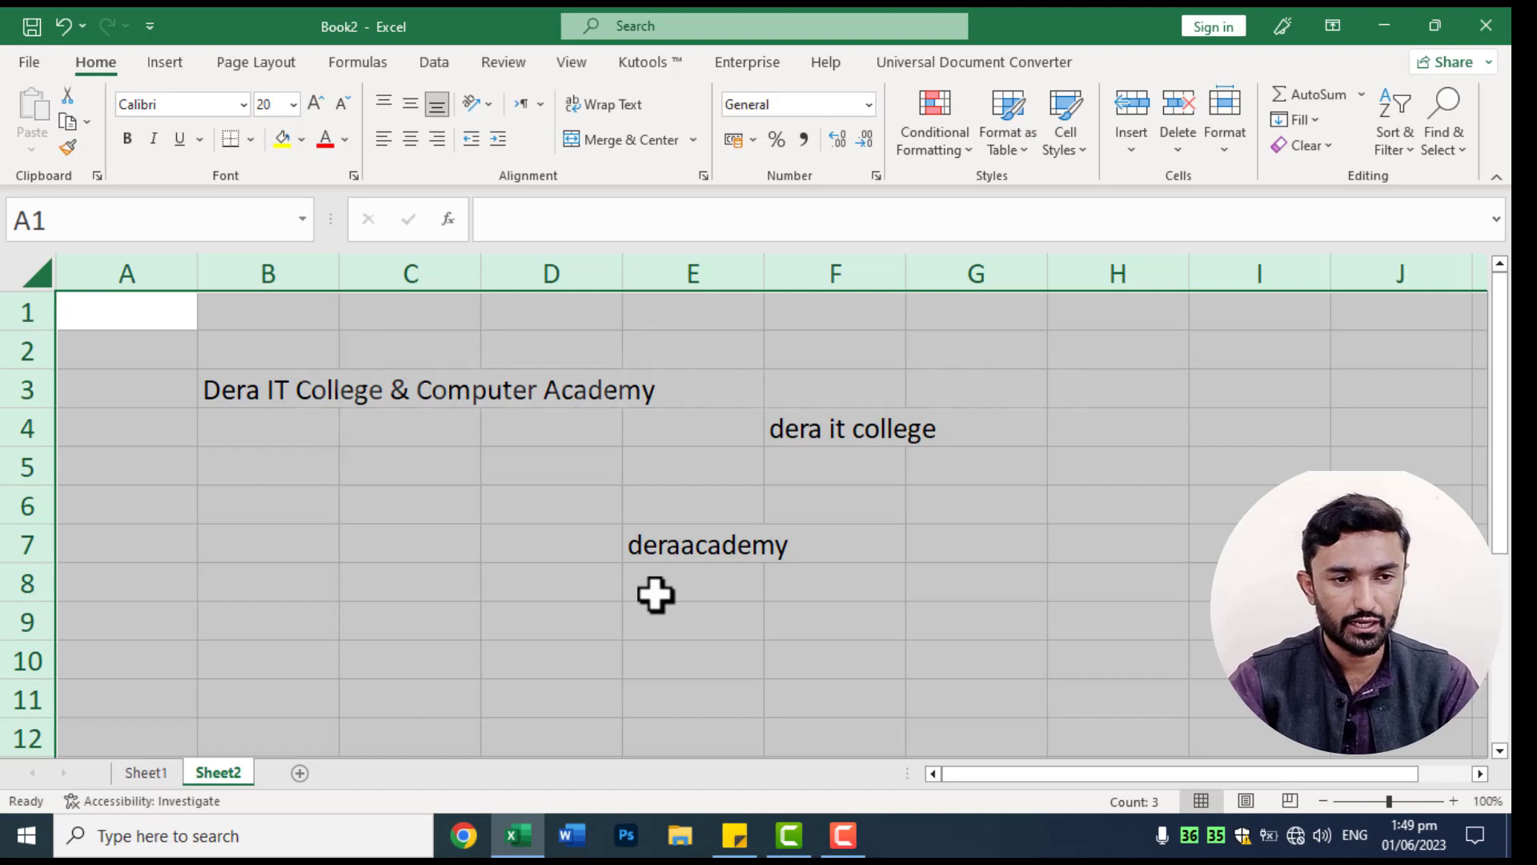
{"action": "key", "text": "Delete"}
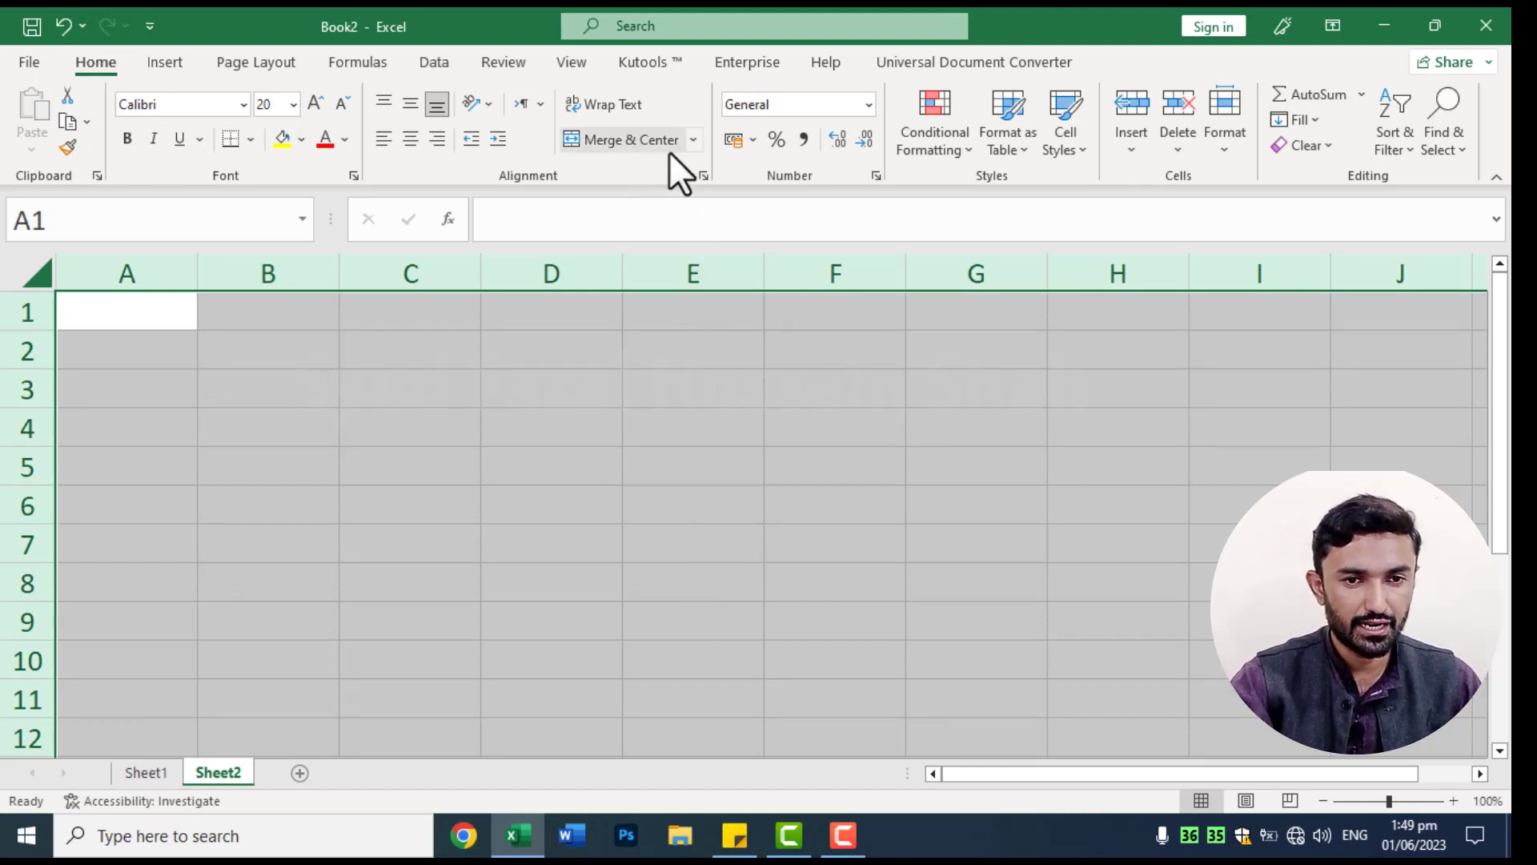
{"action": "left_click", "coordinate": [699, 146]}
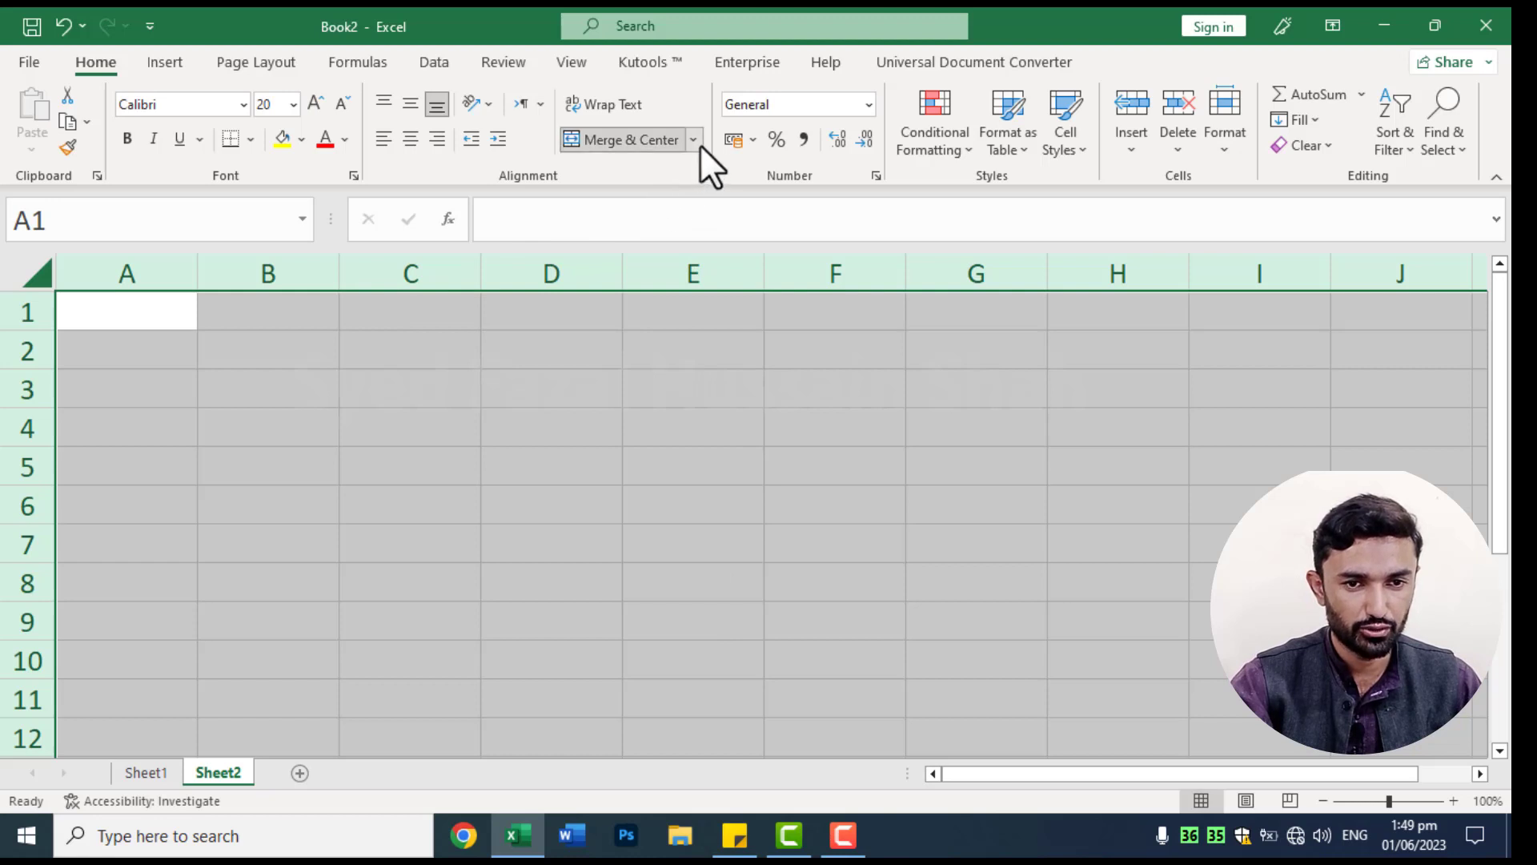
{"action": "left_click", "coordinate": [607, 467]}
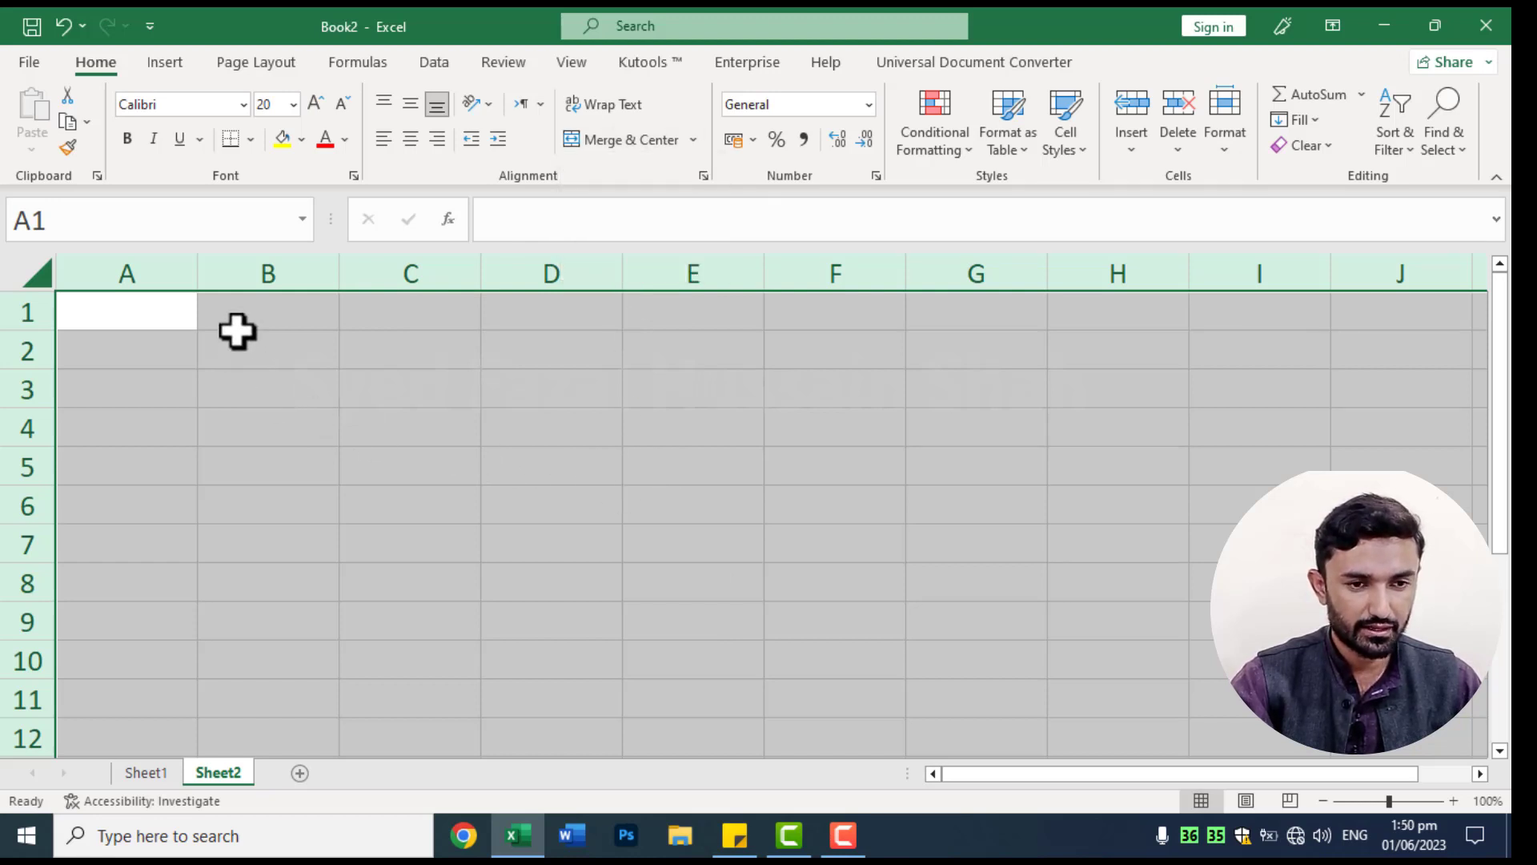
Merge & Center B1:E5 and enter the word 'center' in it
{"action": "left_click_drag", "start_coordinate": [230, 313], "coordinate": [726, 462]}
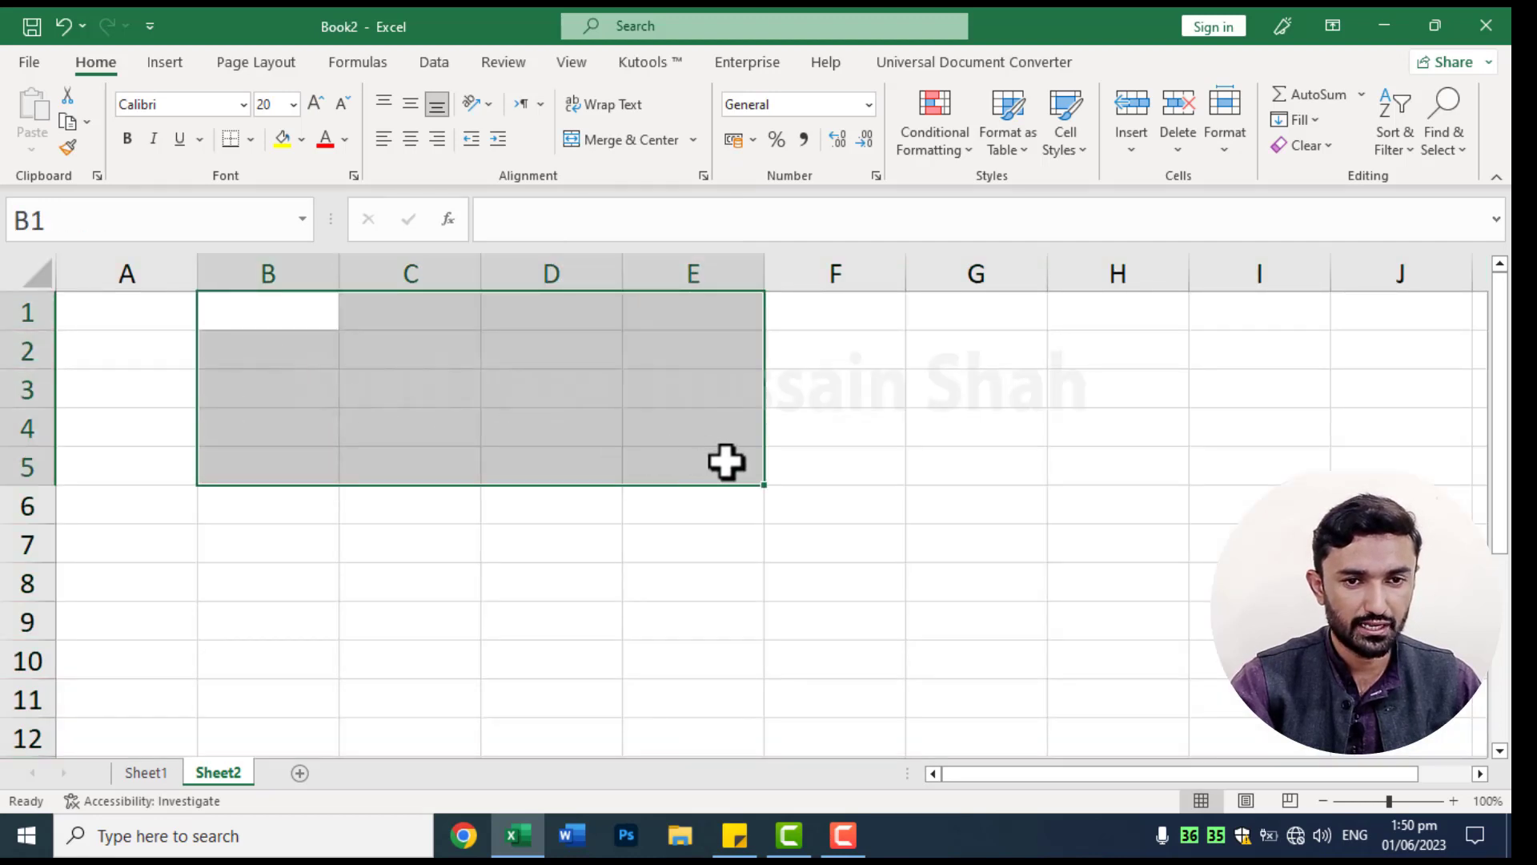
{"action": "left_click", "coordinate": [613, 140]}
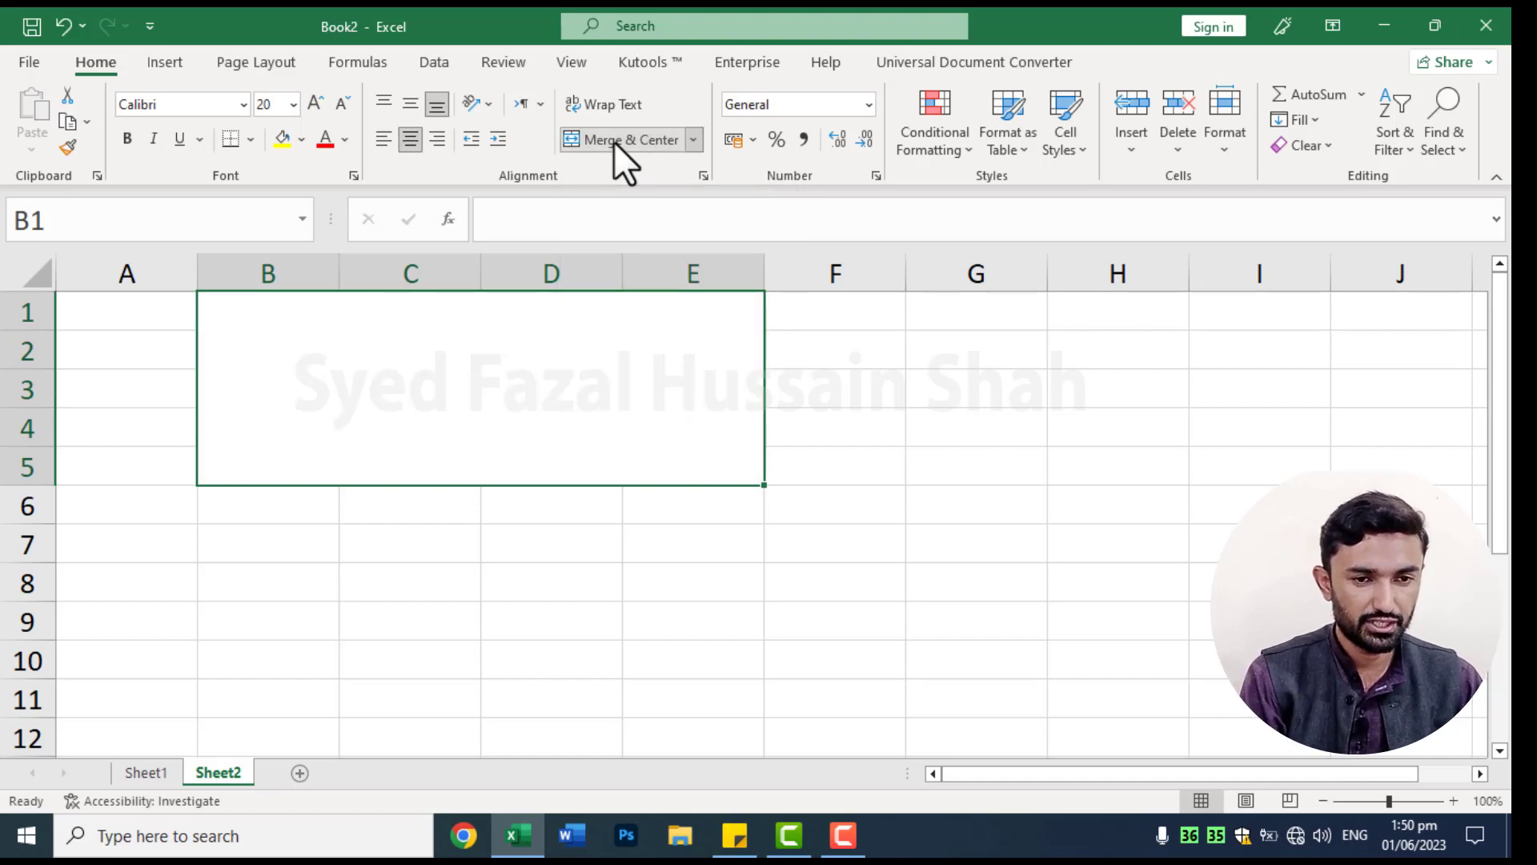
{"action": "type", "text": "n"}
{"action": "key", "text": "BackSpace"}
{"action": "type", "text": "c"}
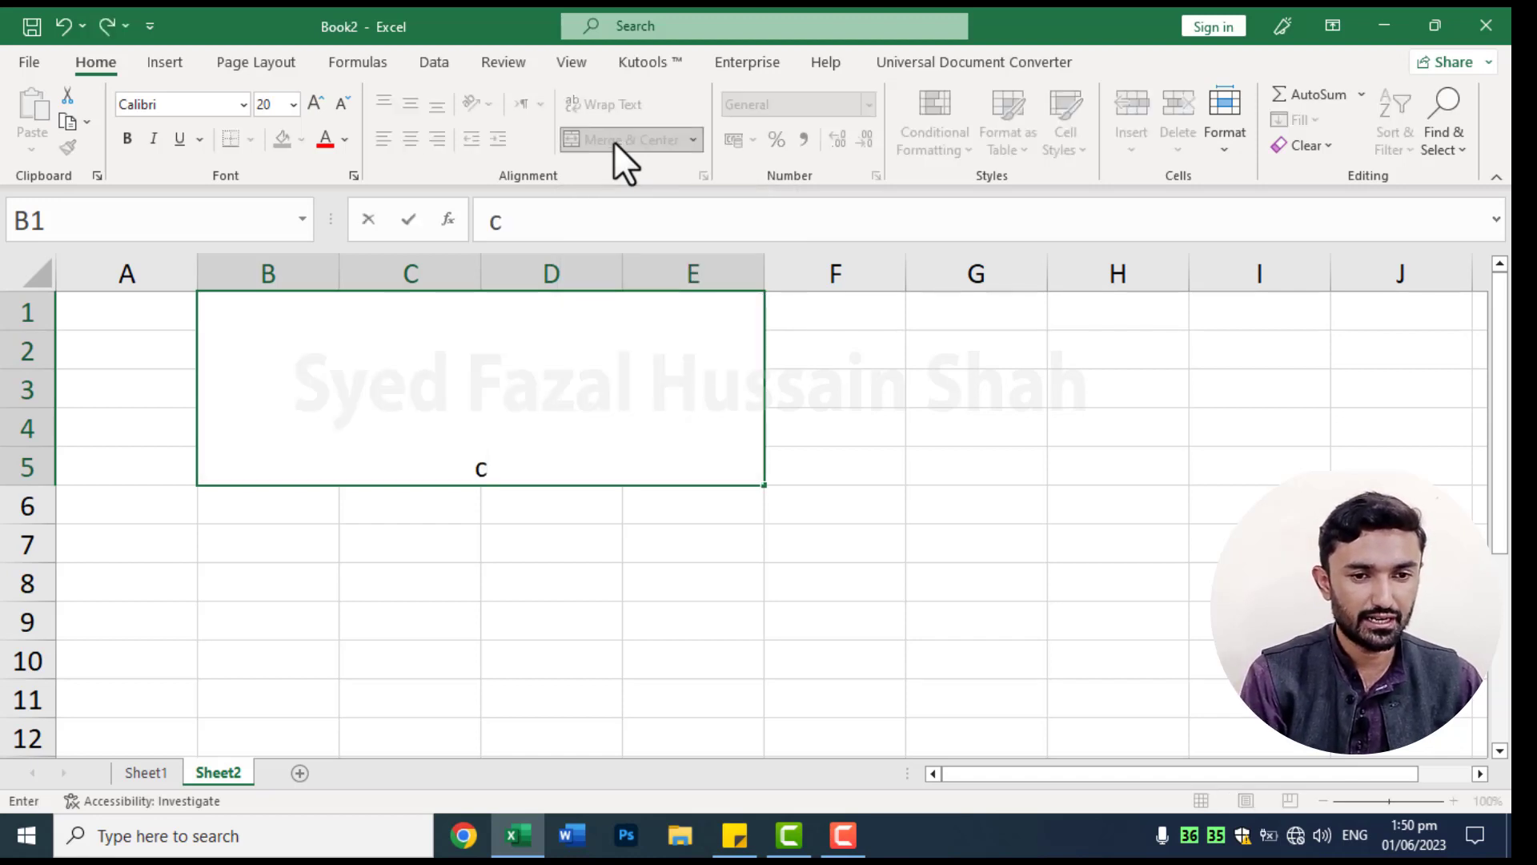
{"action": "type", "text": "enter"}
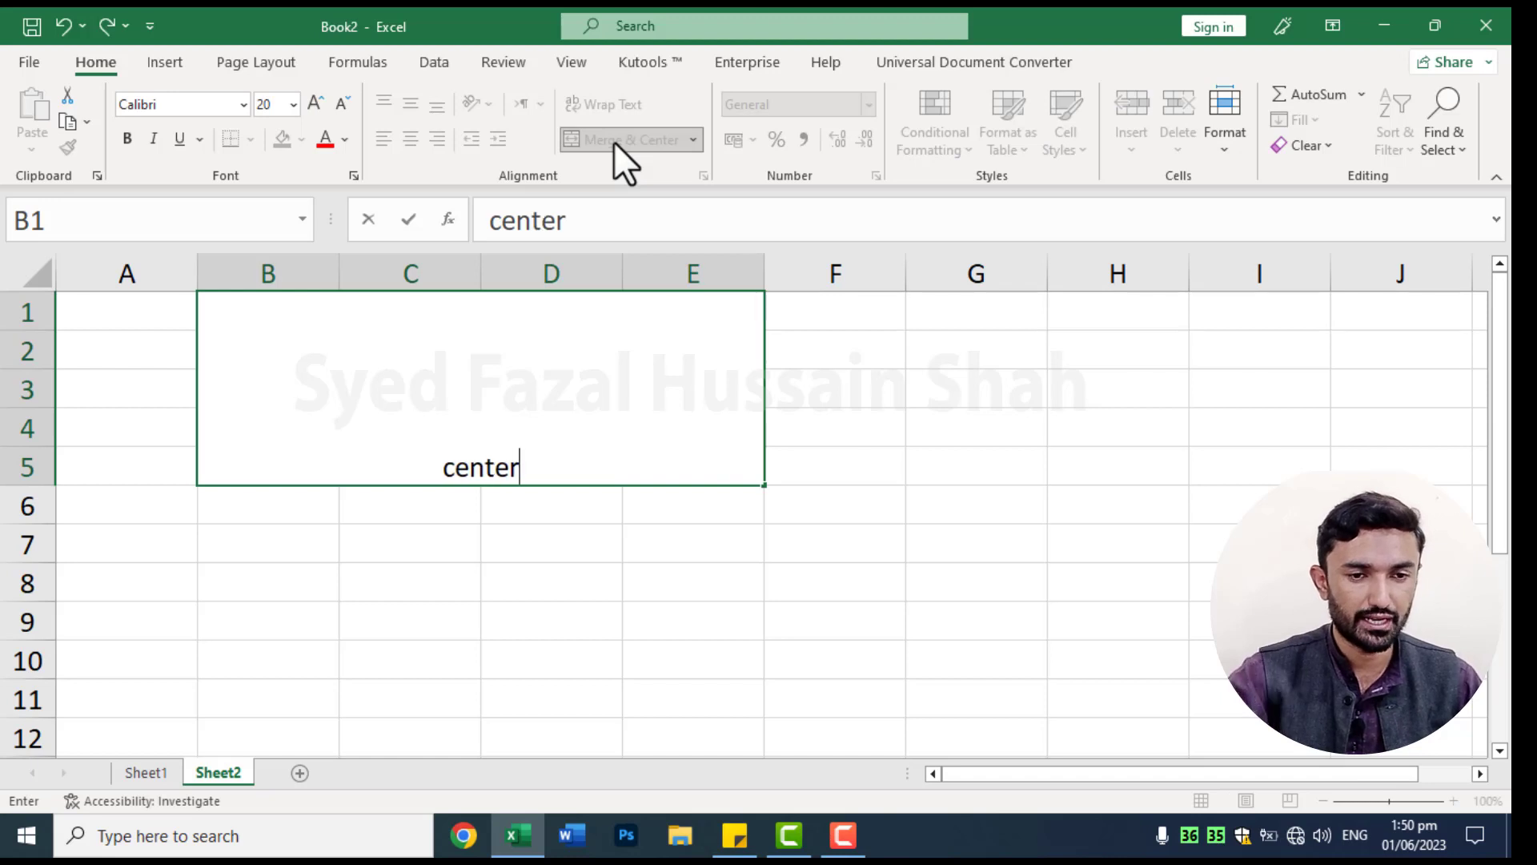
{"action": "left_click", "coordinate": [1015, 474]}
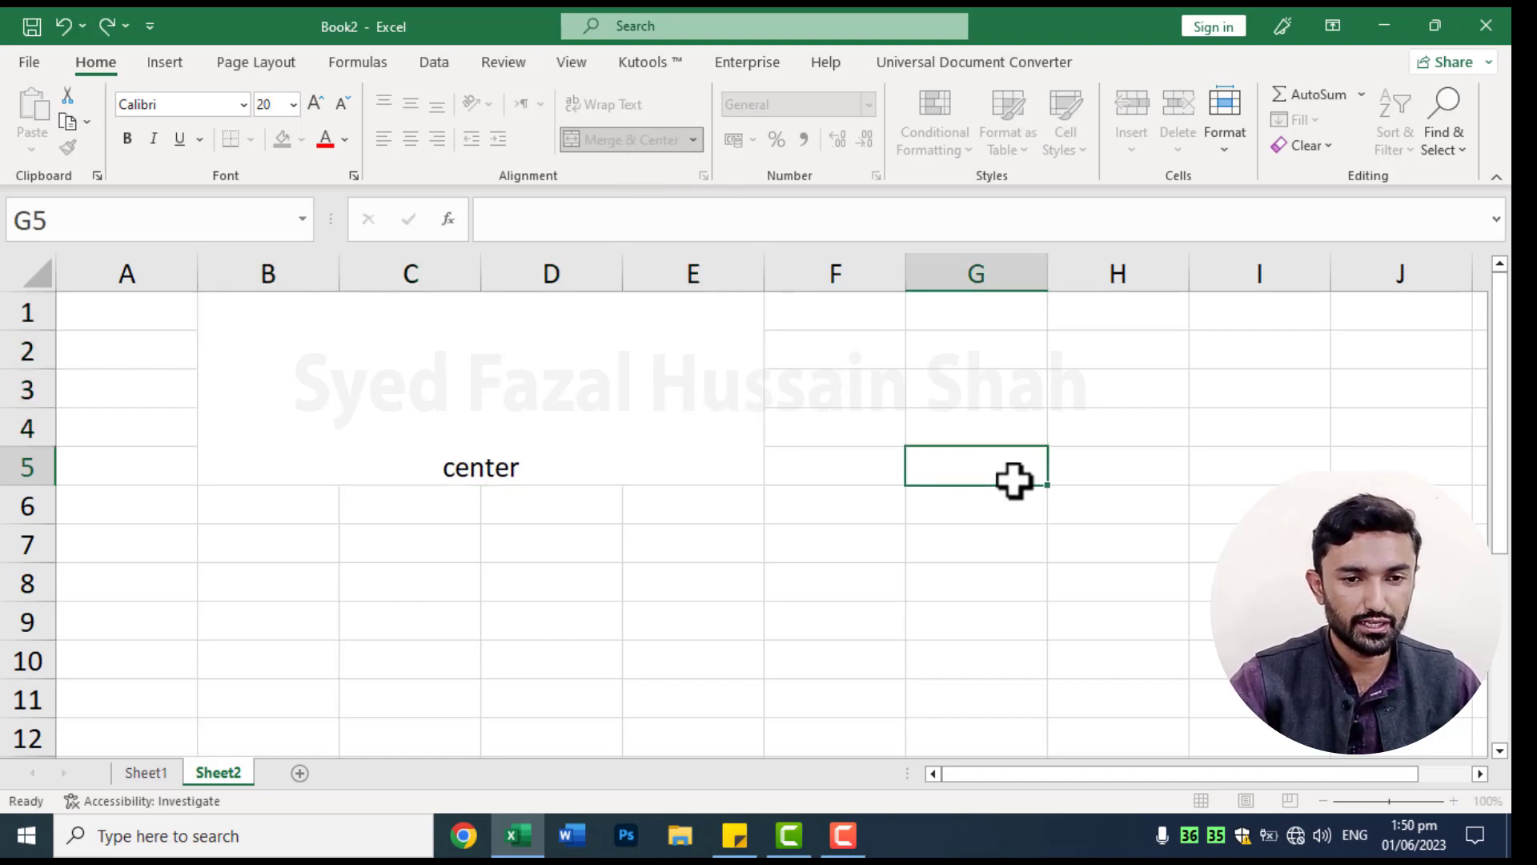
{"action": "left_click", "coordinate": [539, 429]}
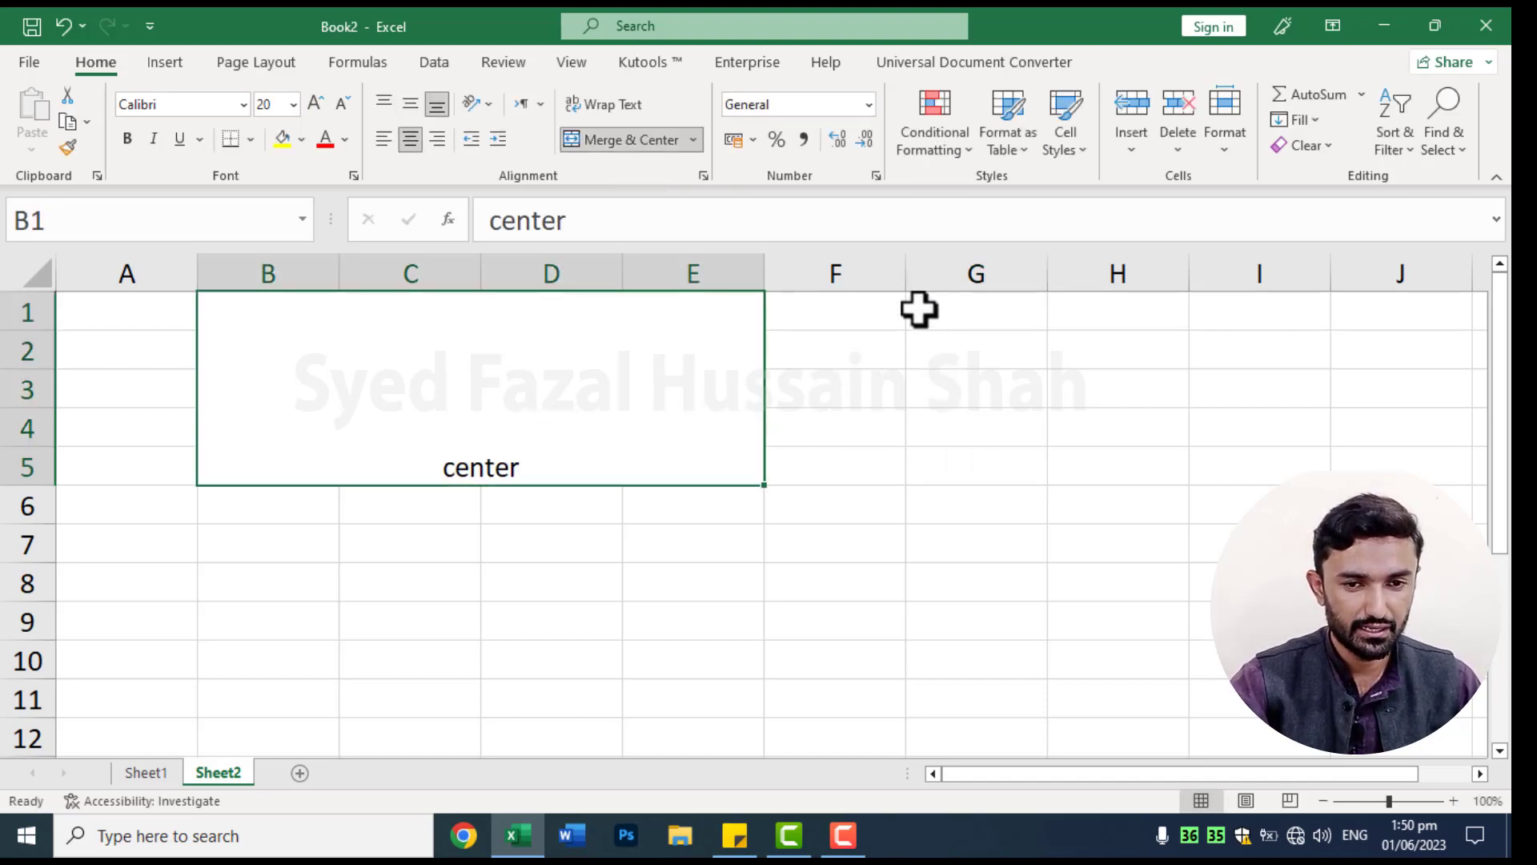
Merge Across G1:J5 into five wide row cells and enter 'Lines' in G1
{"action": "mouse_move", "coordinate": [926, 312]}
{"action": "left_mouse_down"}
{"action": "mouse_move", "coordinate": [1047, 401]}
{"action": "mouse_move", "coordinate": [1232, 443]}
{"action": "left_mouse_up"}
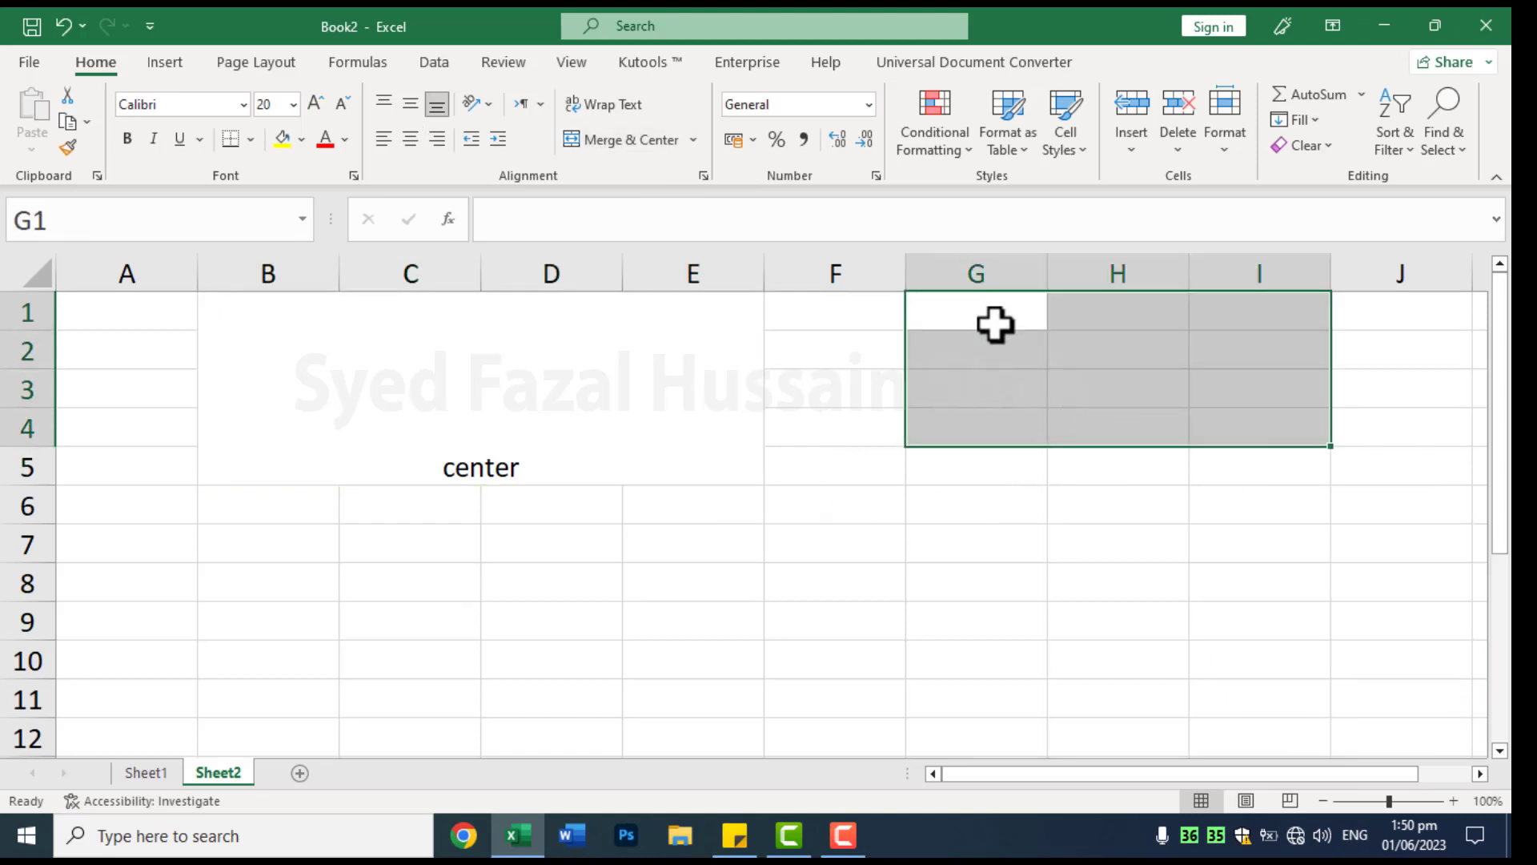
{"action": "mouse_move", "coordinate": [991, 320]}
{"action": "left_mouse_down"}
{"action": "mouse_move", "coordinate": [1317, 466]}
{"action": "mouse_move", "coordinate": [1346, 459]}
{"action": "left_mouse_up"}
{"action": "left_click", "coordinate": [694, 139]}
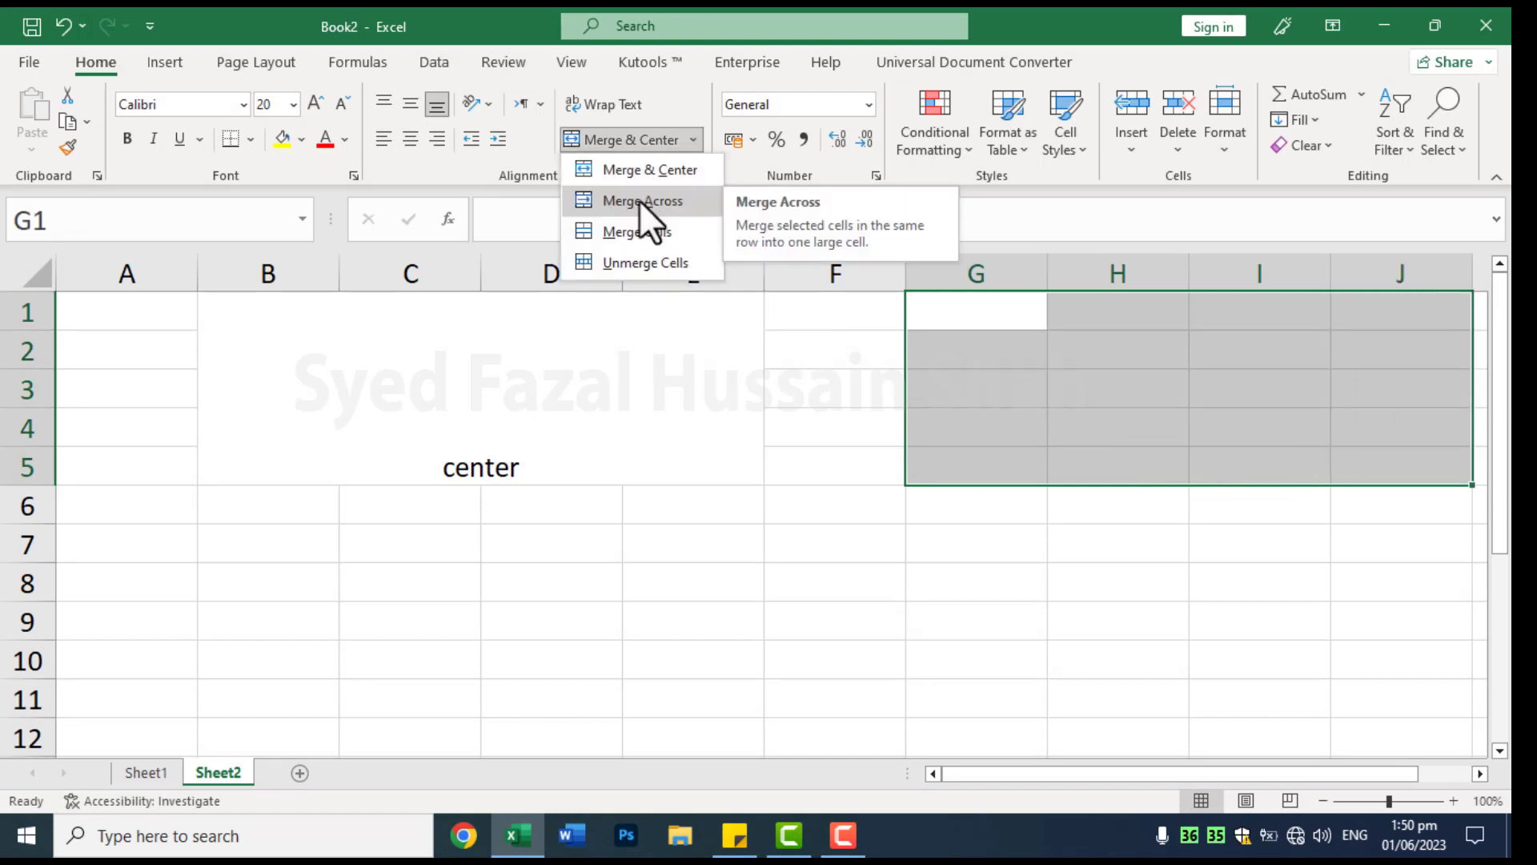
{"action": "left_click", "coordinate": [638, 199]}
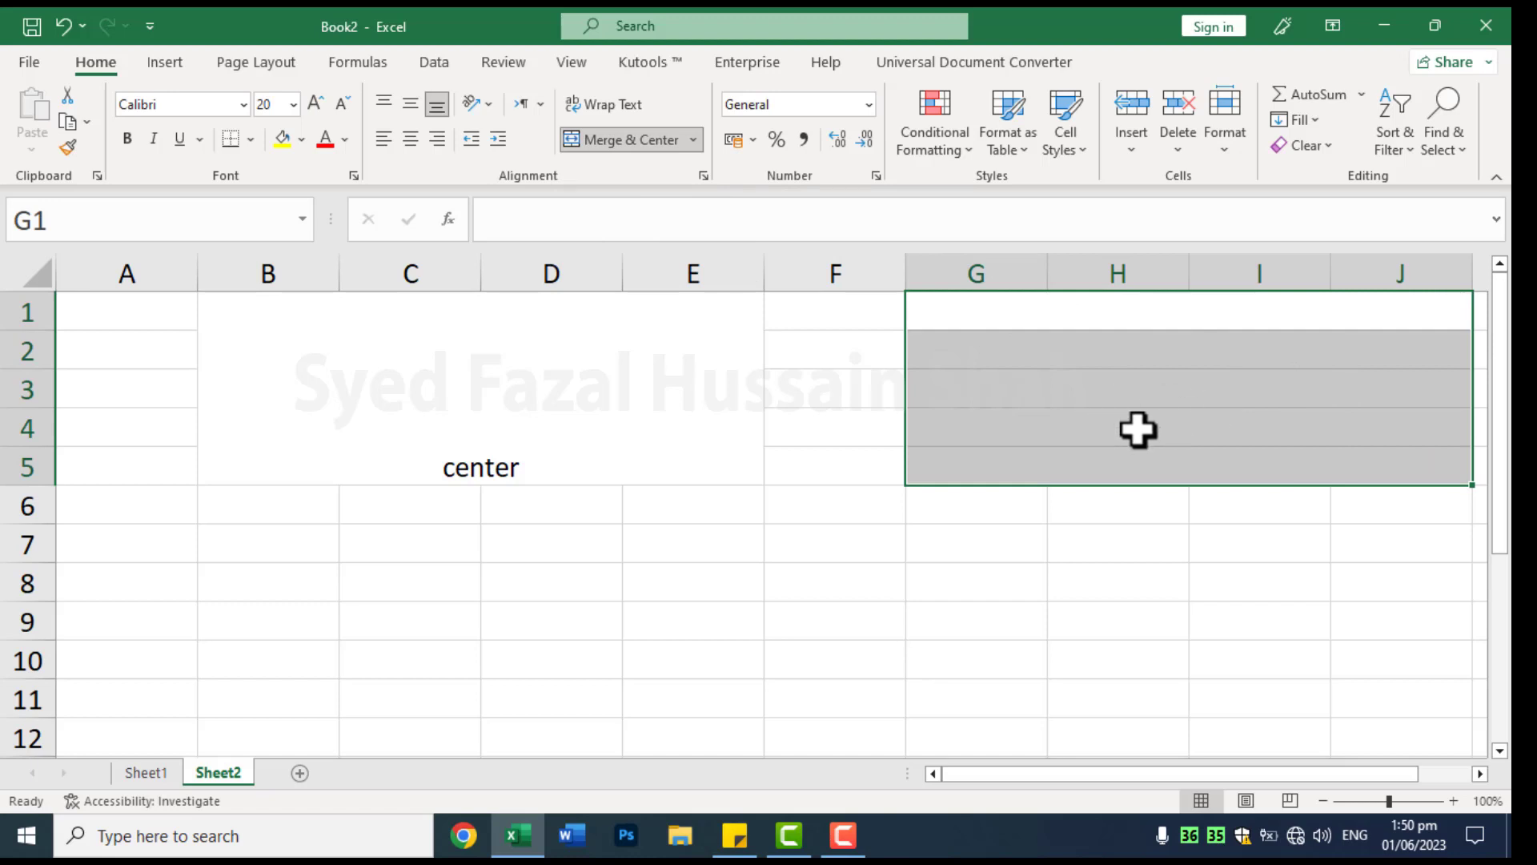
{"action": "type", "text": "Lines"}
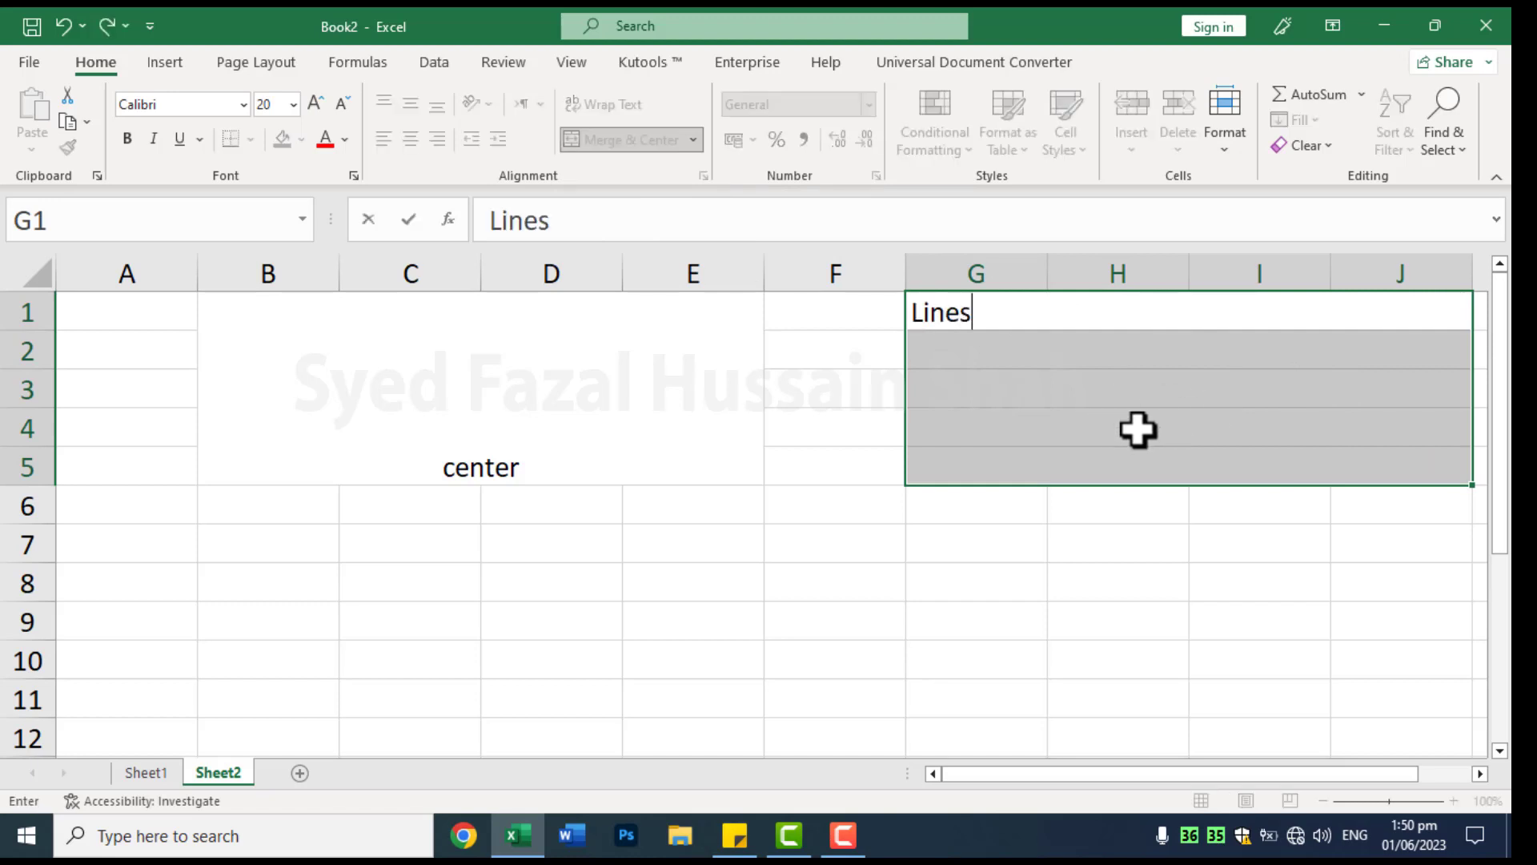
{"action": "left_click", "coordinate": [1032, 584]}
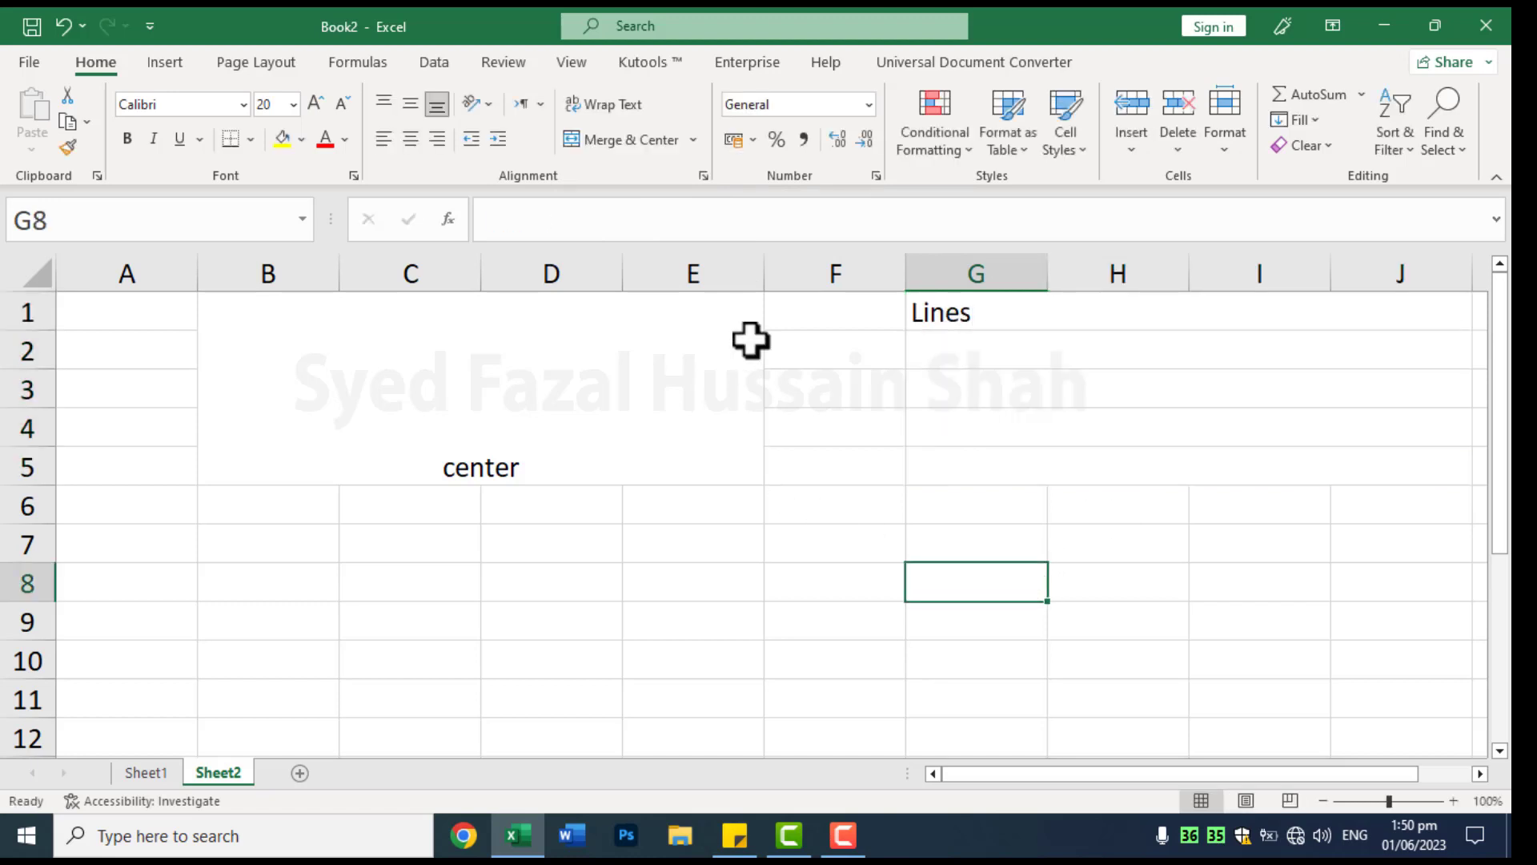
{"action": "left_click", "coordinate": [693, 141]}
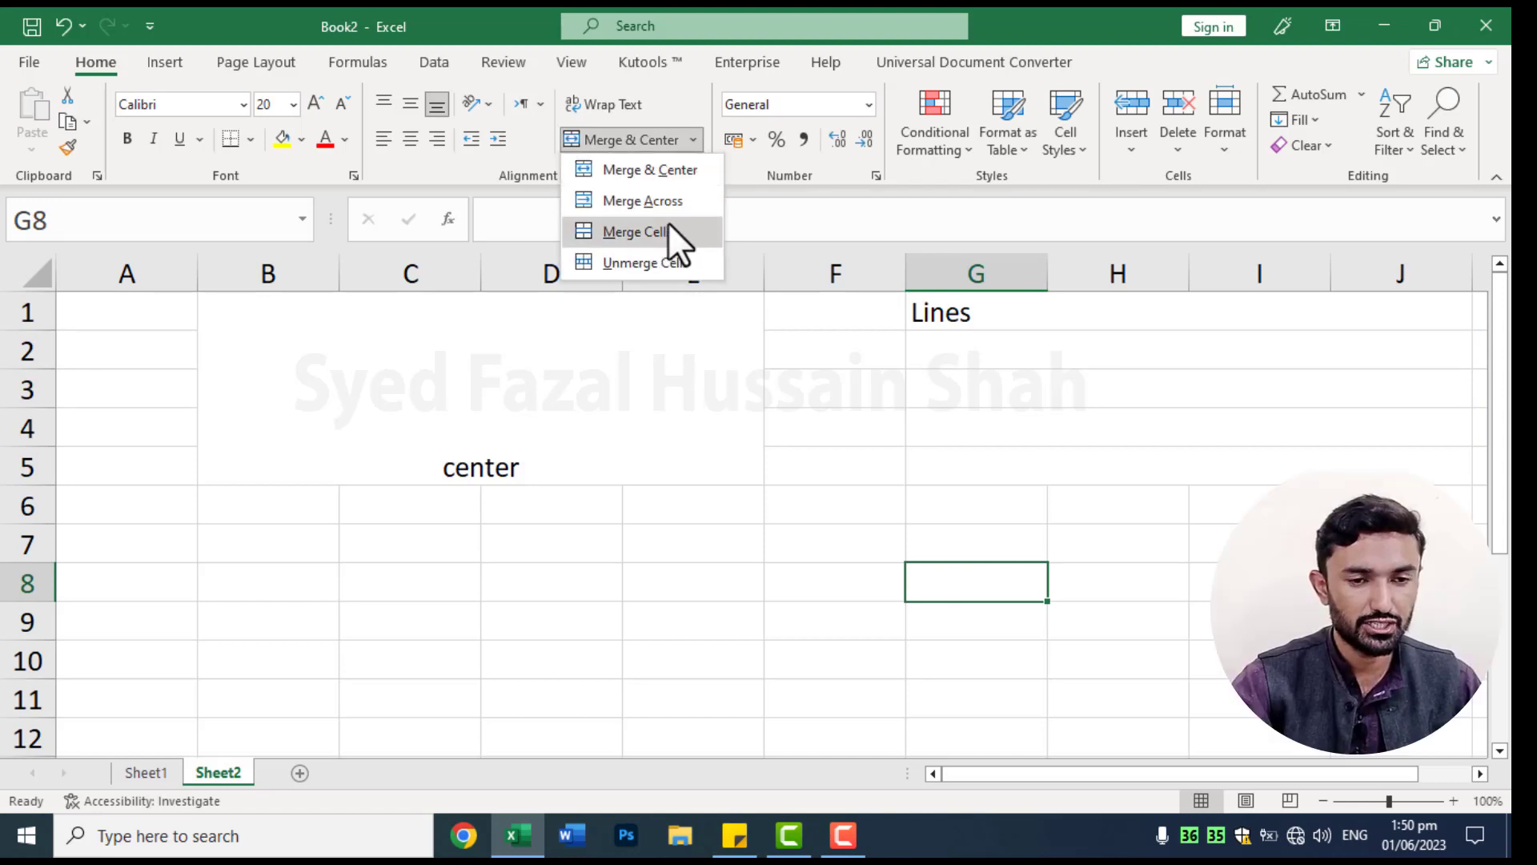
Merge B8:E11 with Merge Cells, type 'normal', then unmerge the range
{"action": "left_click", "coordinate": [398, 594]}
{"action": "left_click_drag", "start_coordinate": [244, 577], "coordinate": [734, 682]}
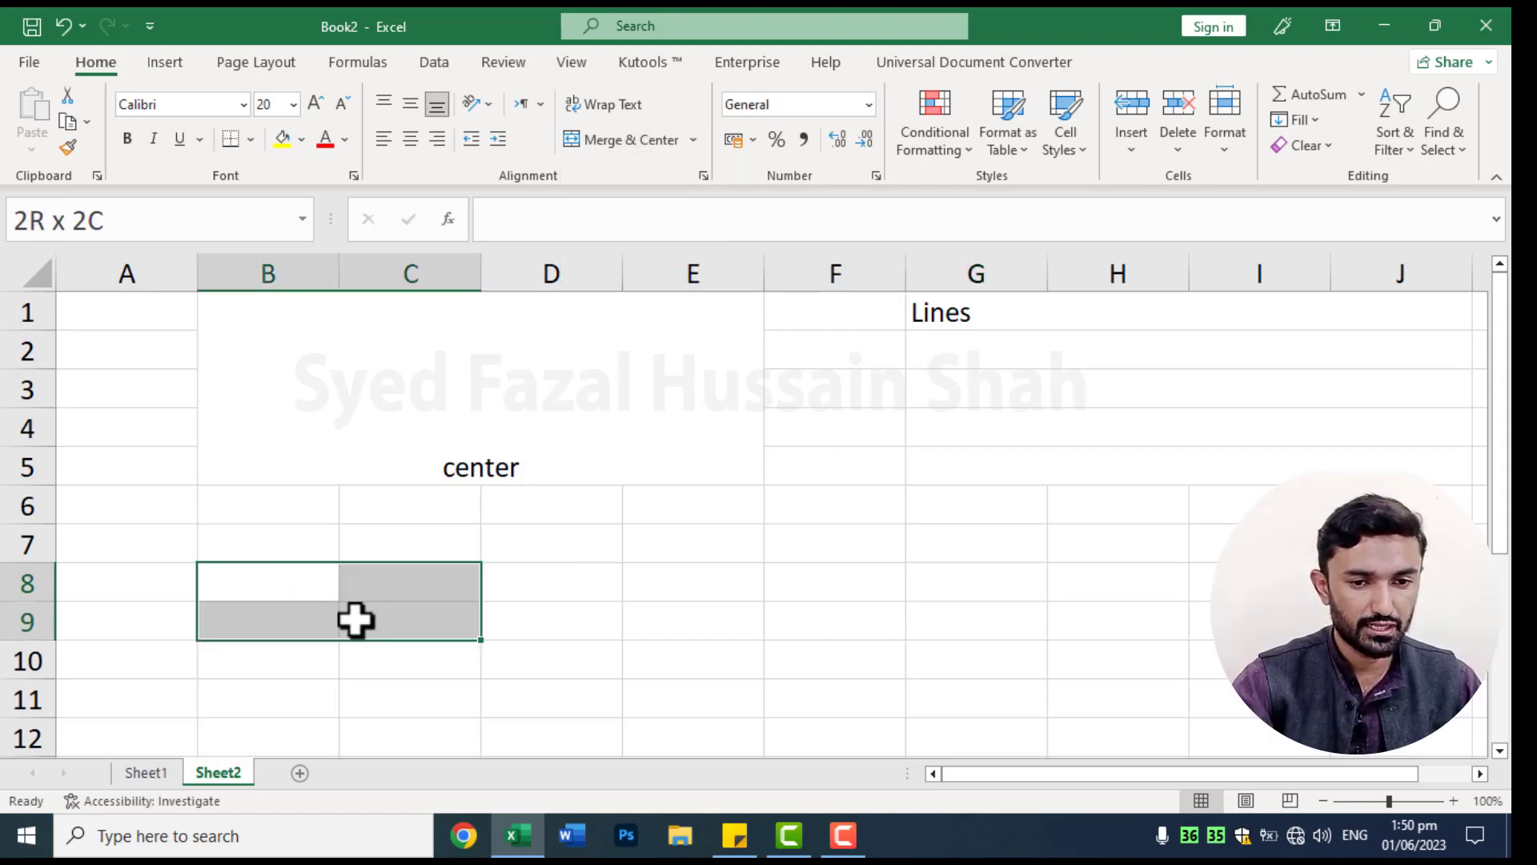
{"action": "left_click", "coordinate": [695, 141]}
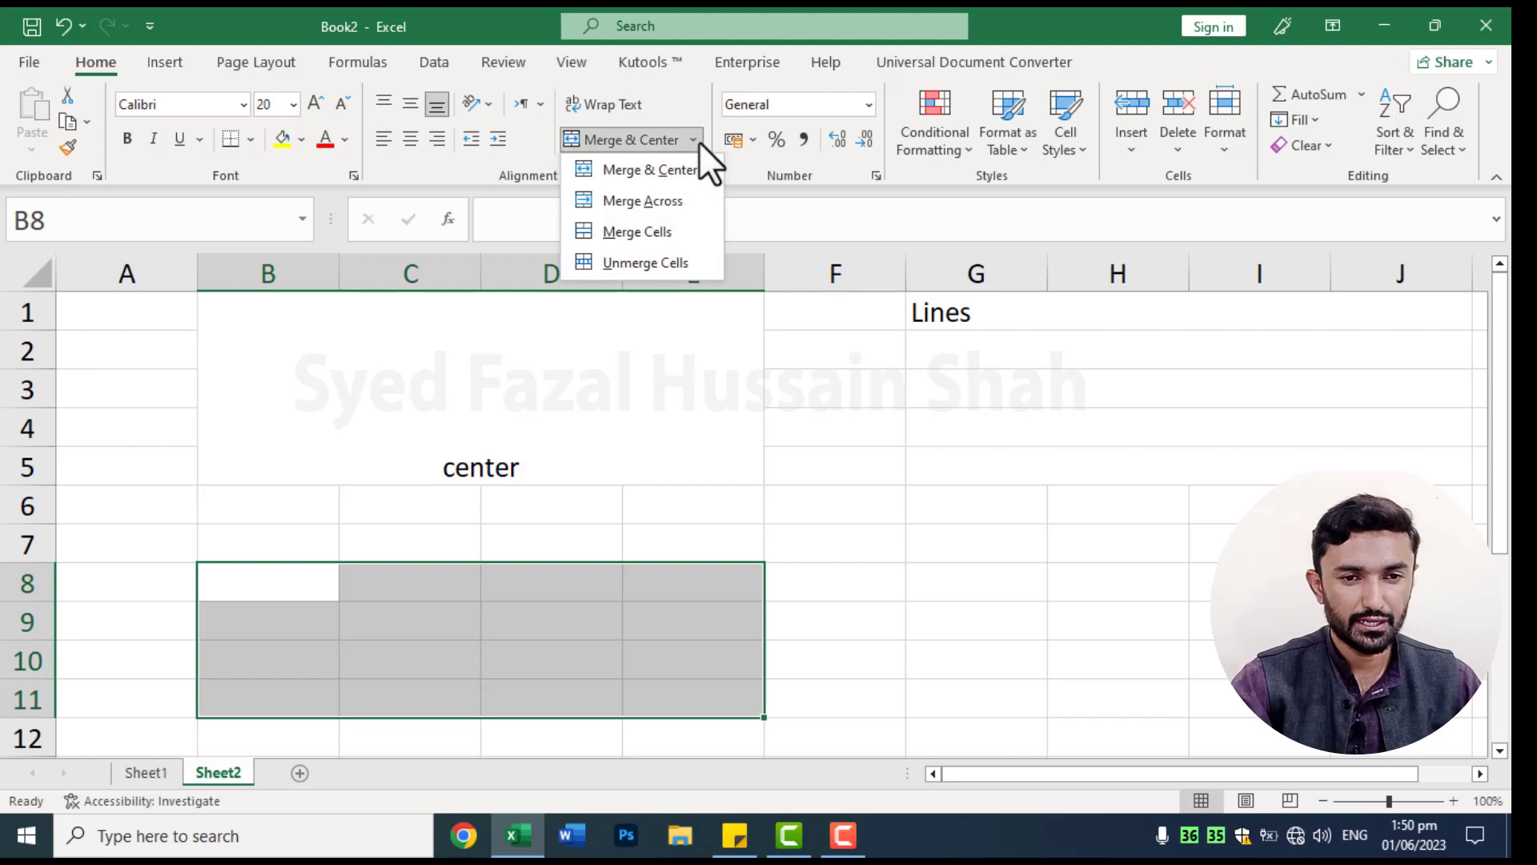
{"action": "left_click", "coordinate": [670, 232]}
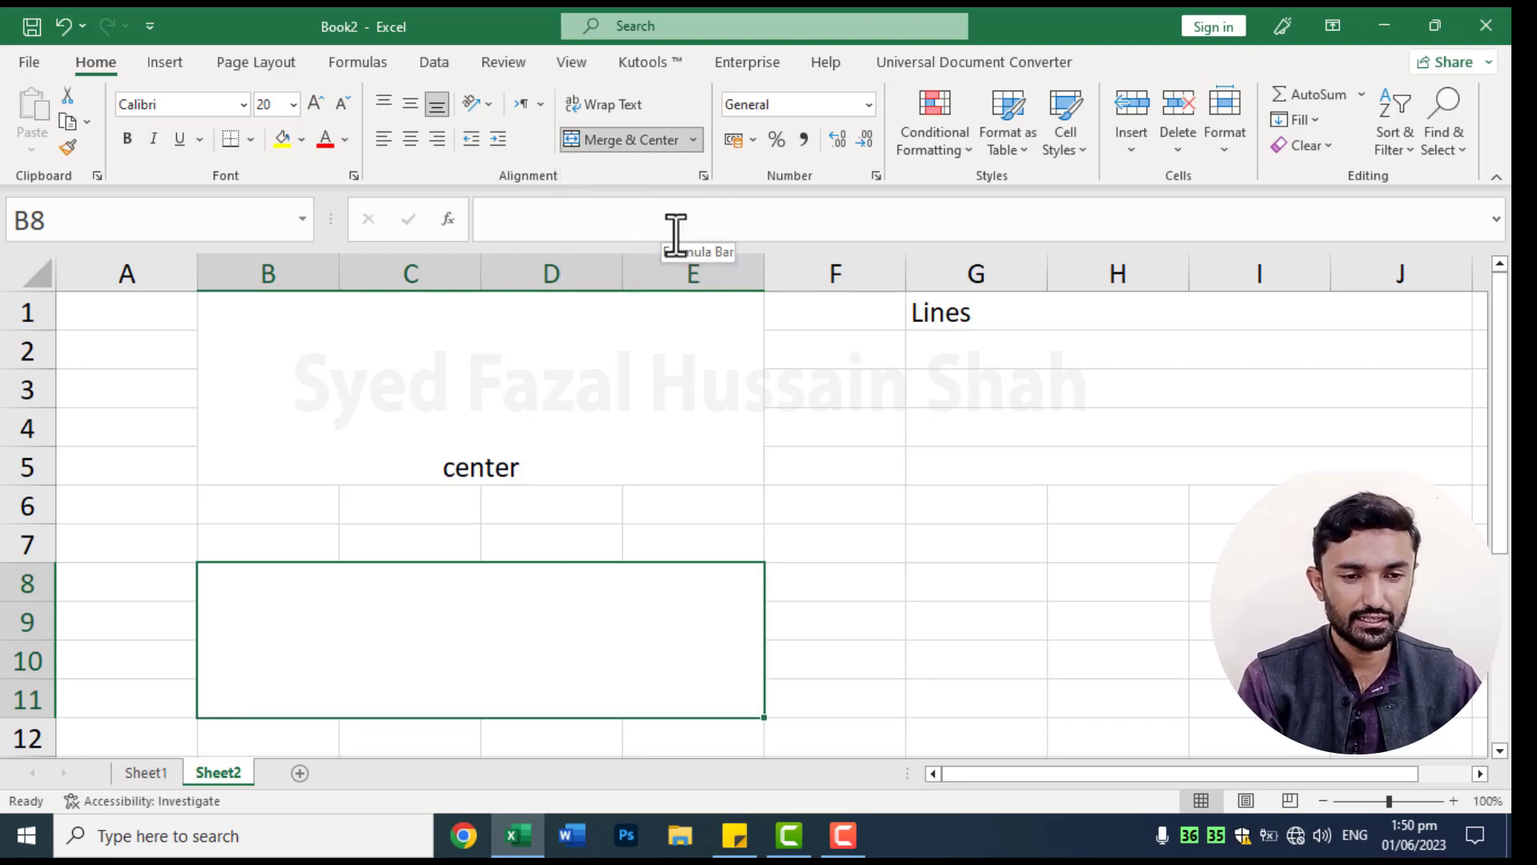
{"action": "type", "text": "norm"}
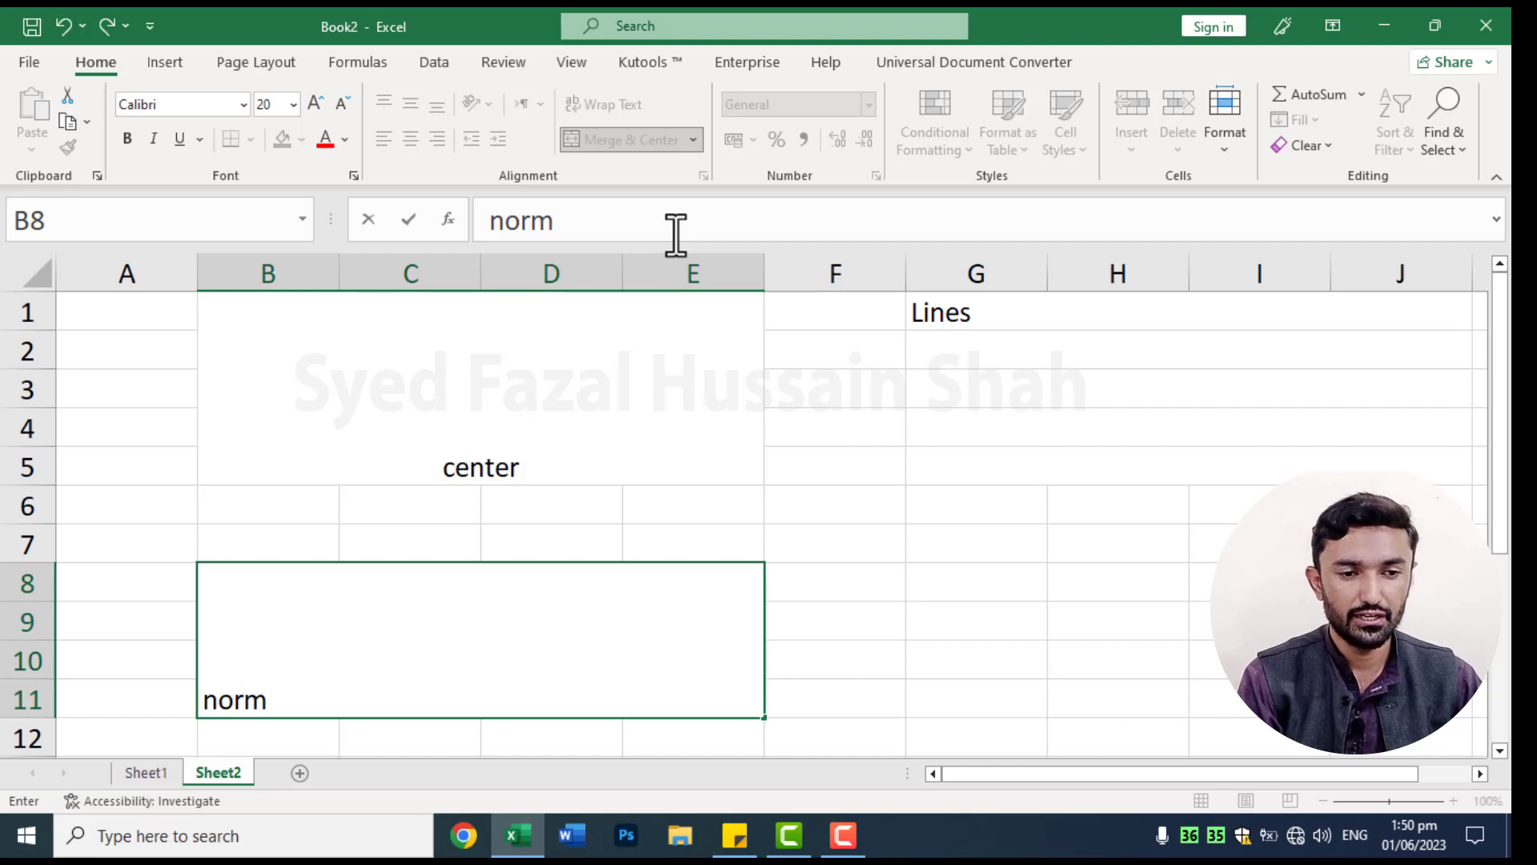
{"action": "type", "text": "al"}
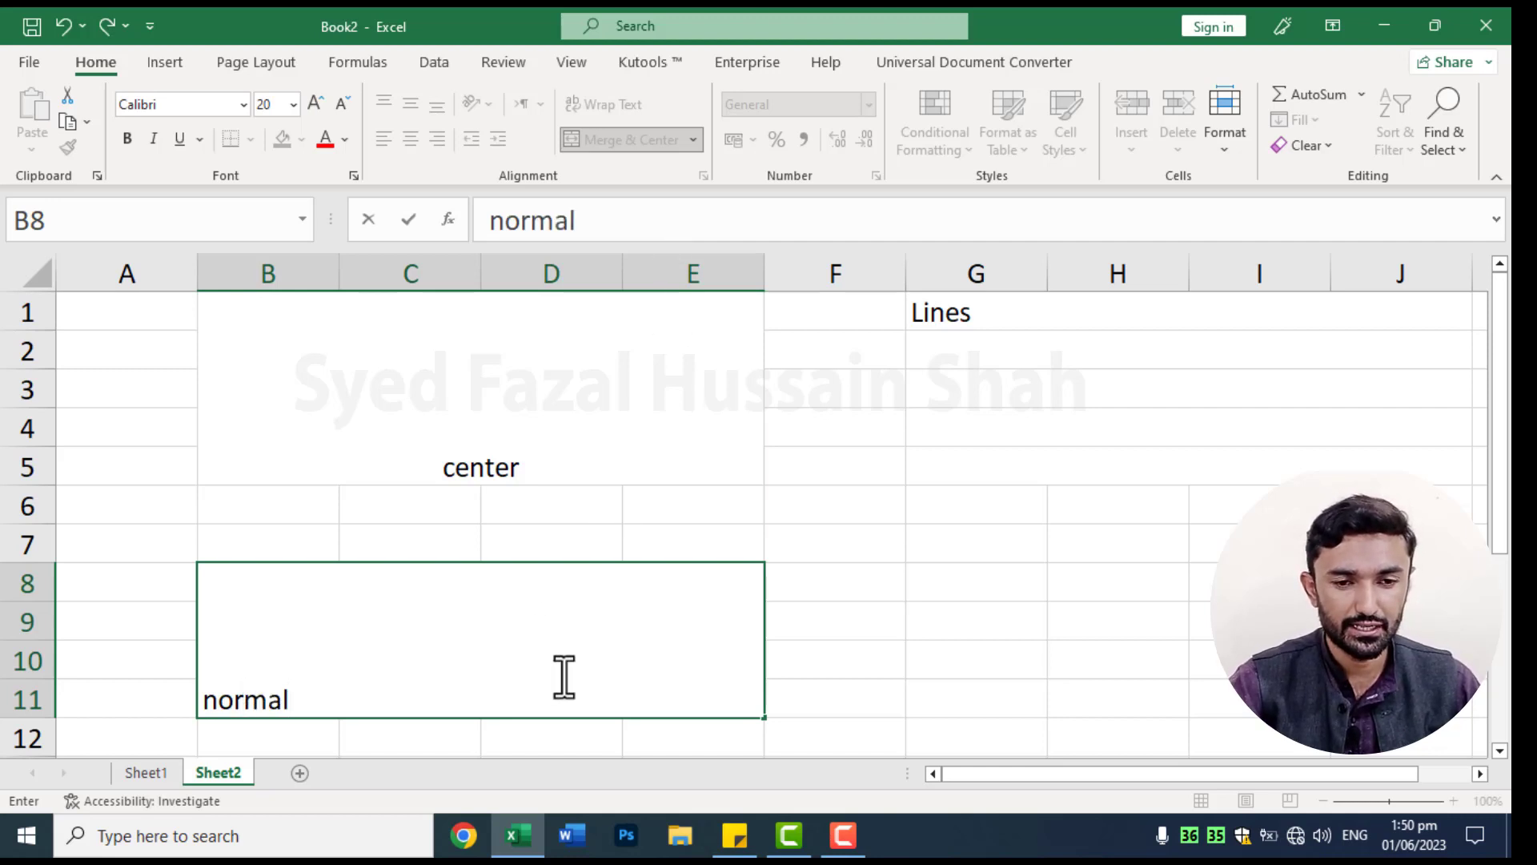
{"action": "left_click", "coordinate": [913, 669]}
{"action": "left_click", "coordinate": [658, 674]}
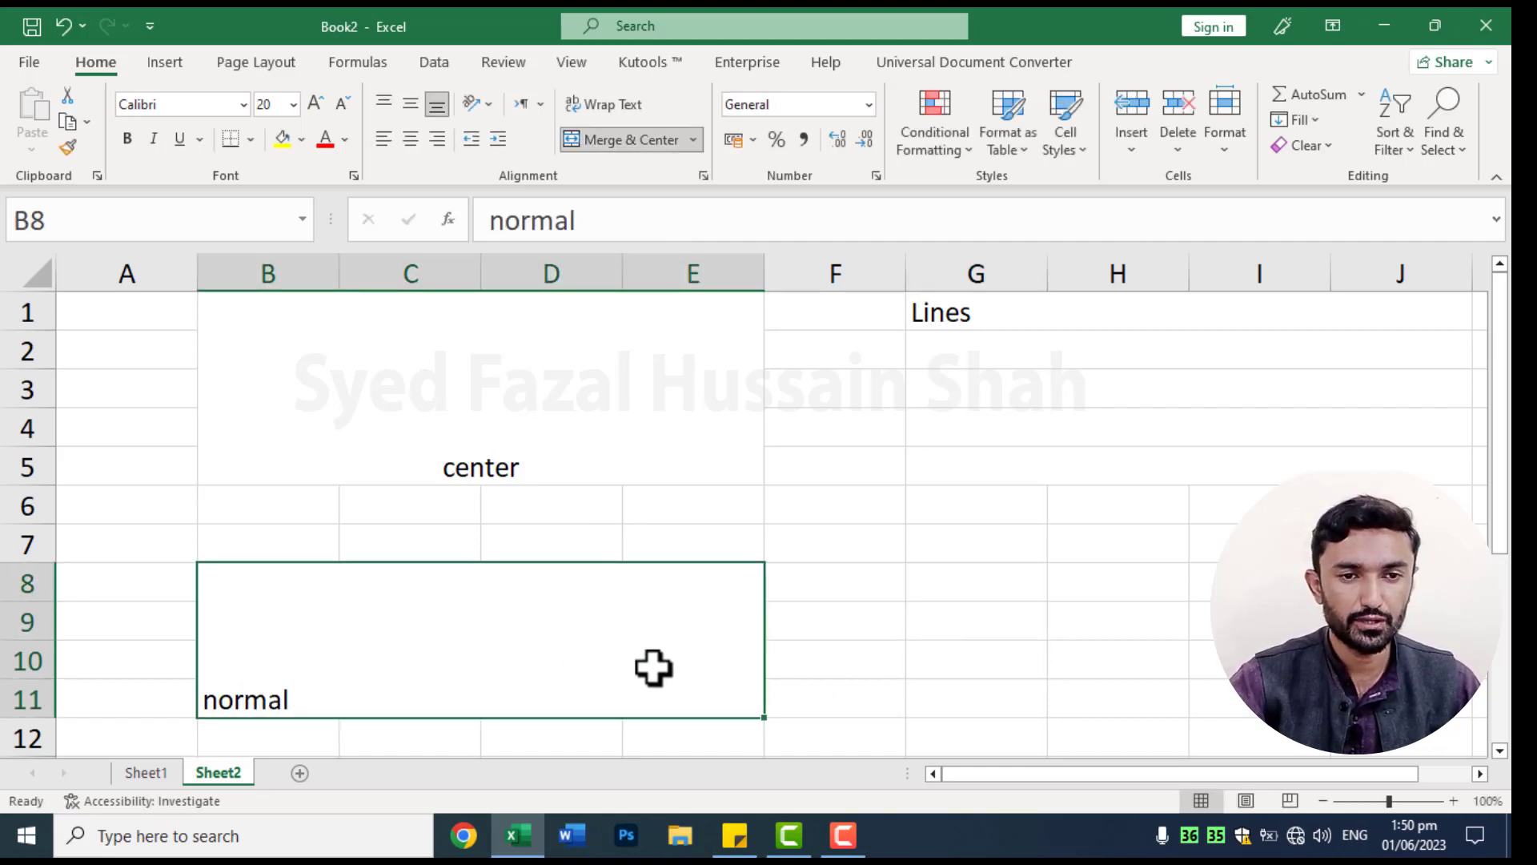
{"action": "left_click", "coordinate": [653, 142]}
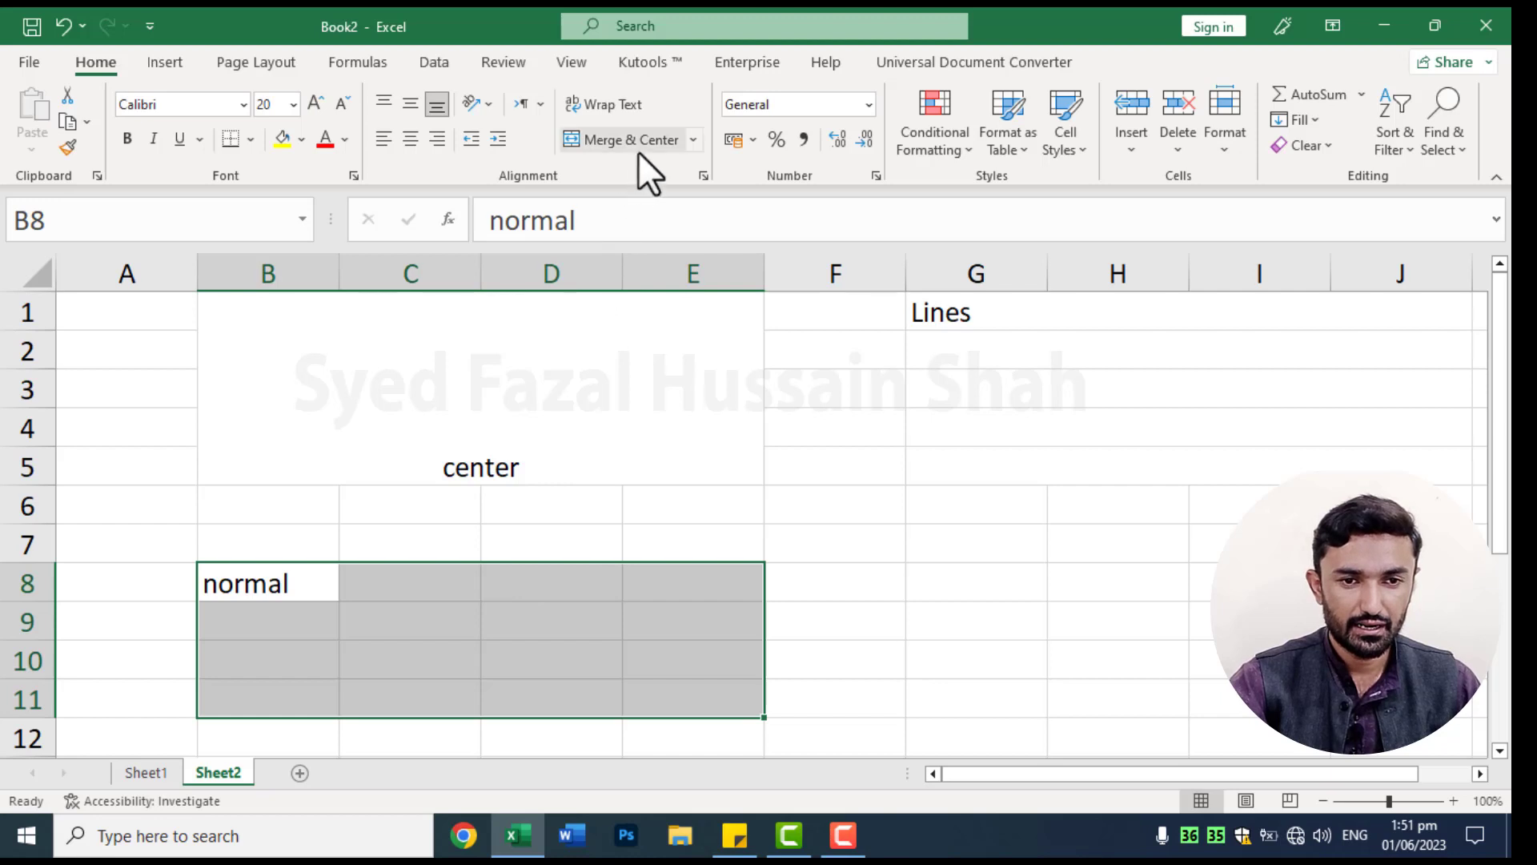
Merge B8:E11 back into one cell and centre "normal" horizontally within it
{"action": "left_click", "coordinate": [692, 139]}
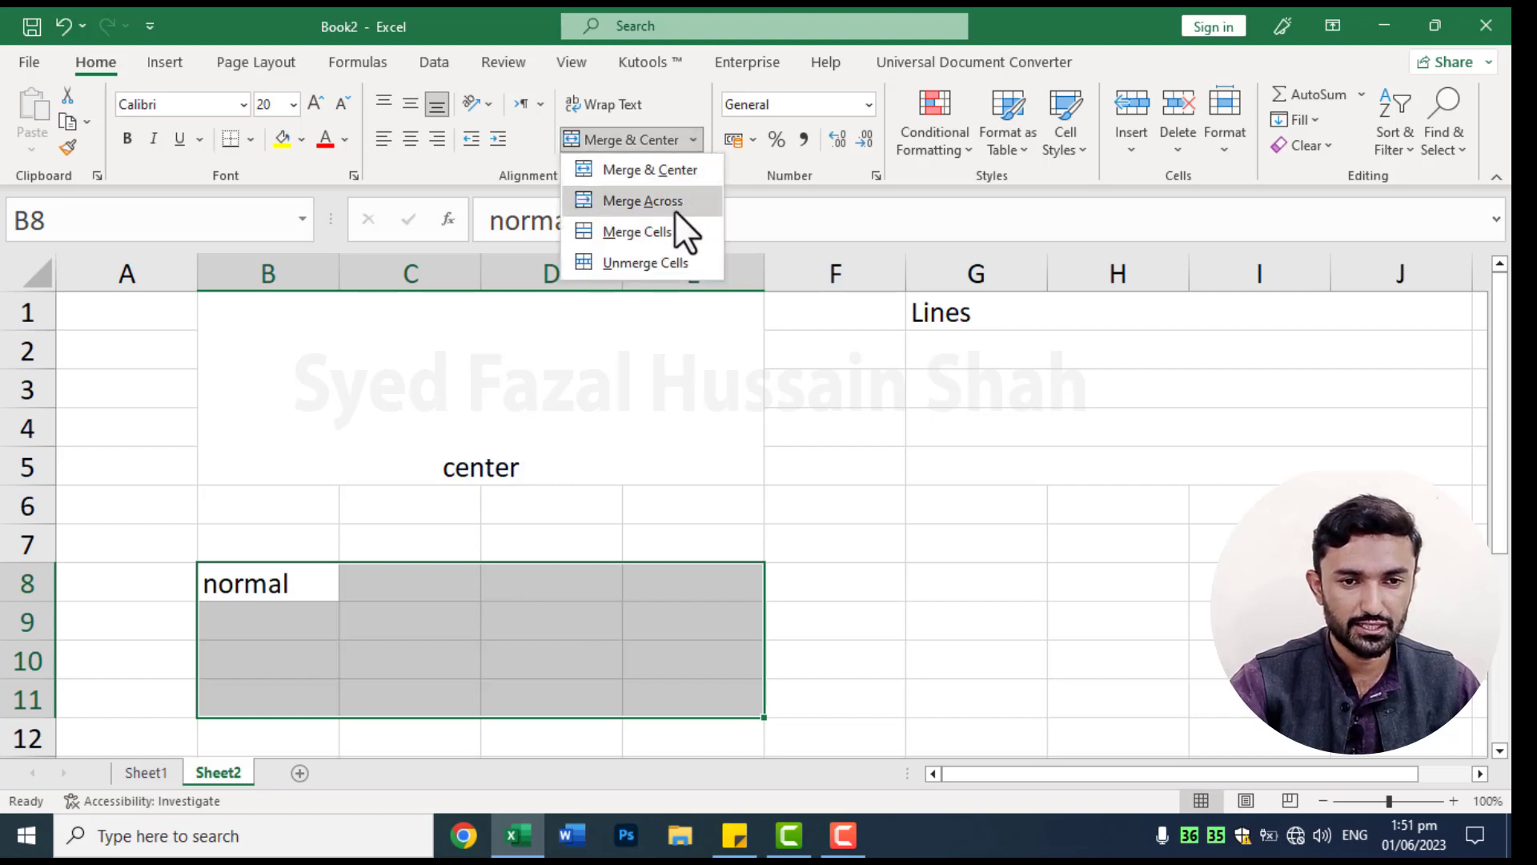
{"action": "left_click", "coordinate": [664, 229]}
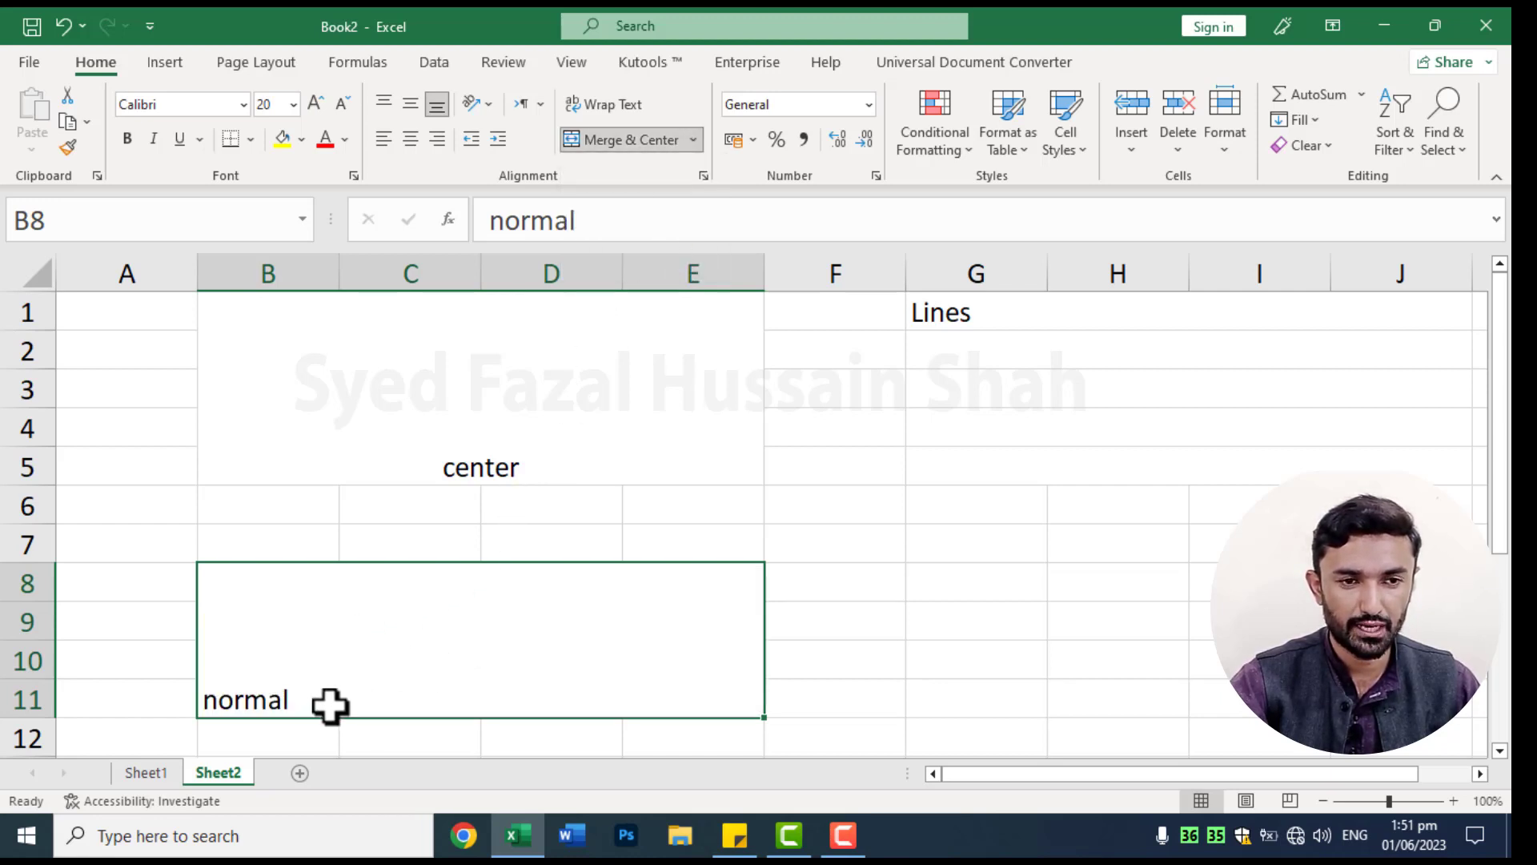
{"action": "double_click", "coordinate": [418, 141]}
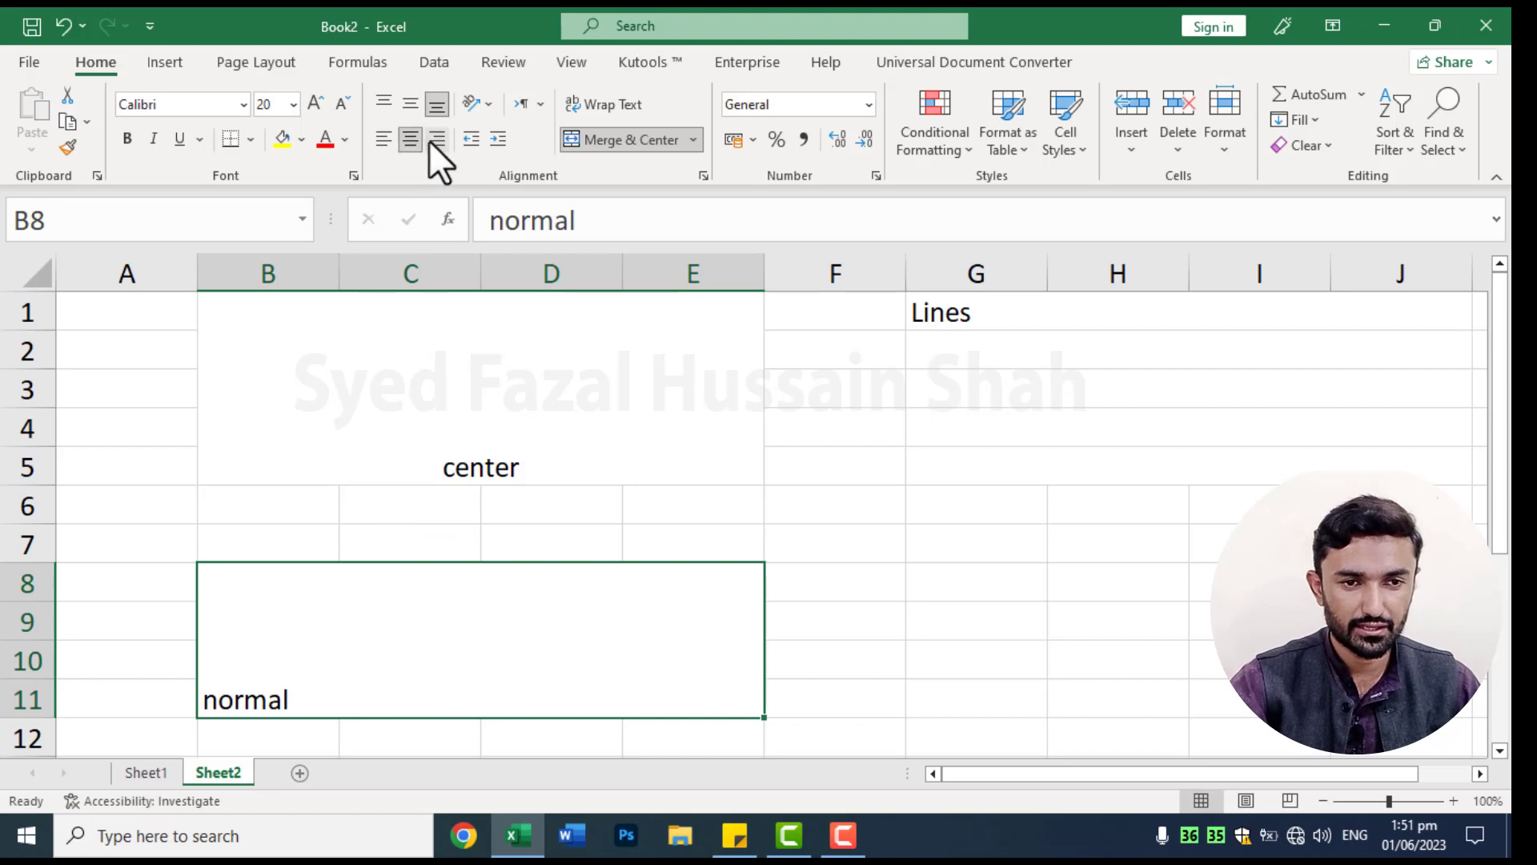
{"action": "left_click", "coordinate": [432, 138]}
{"action": "left_click", "coordinate": [410, 139]}
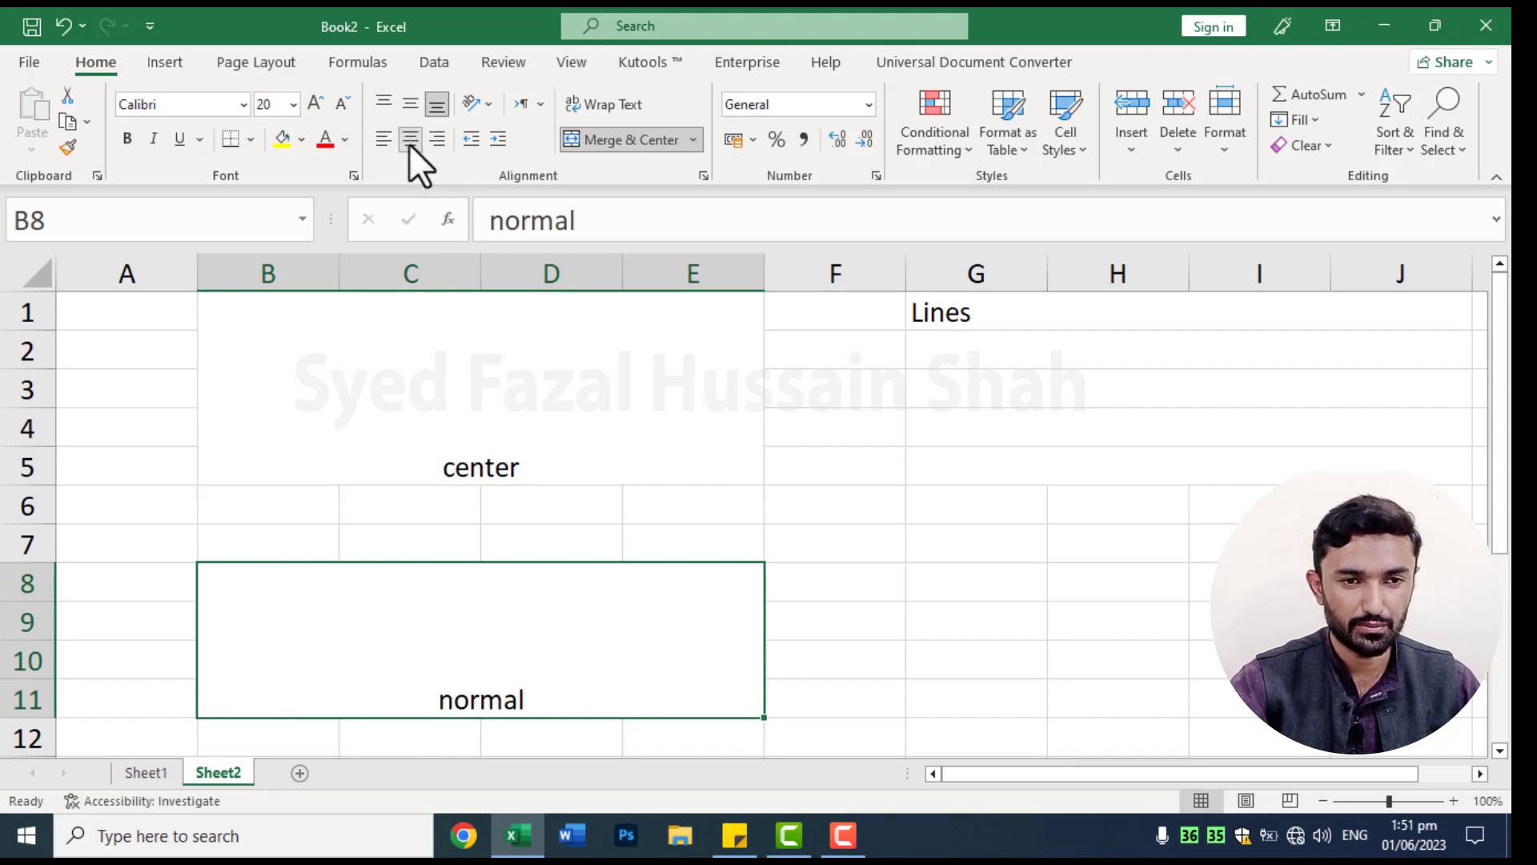
Centre "normal" vertically in the merged cell with Middle Align
{"action": "left_click", "coordinate": [386, 104]}
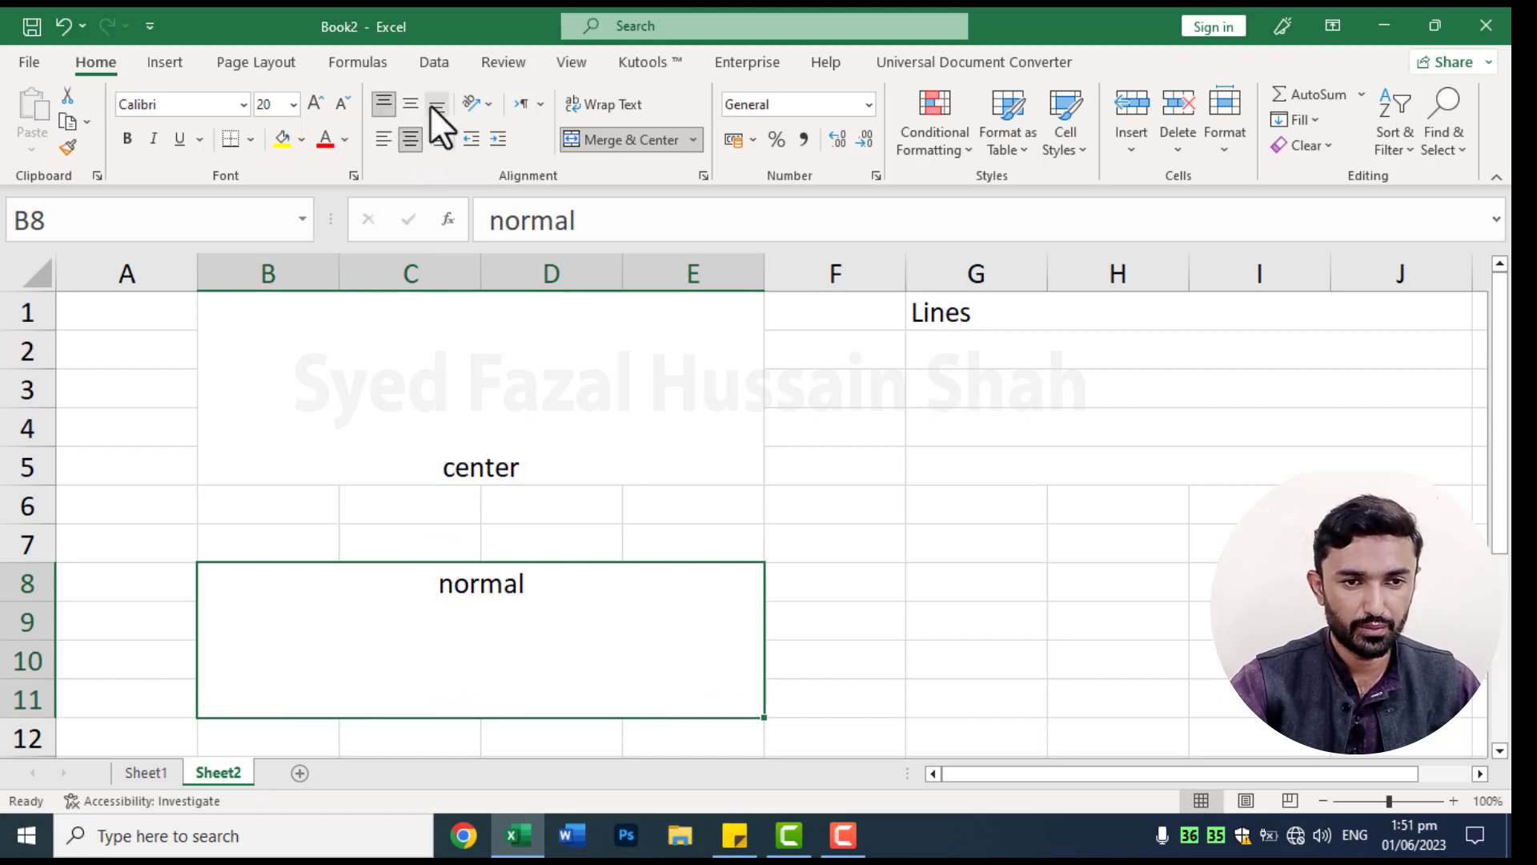
{"action": "left_click", "coordinate": [429, 105]}
{"action": "left_click", "coordinate": [415, 102]}
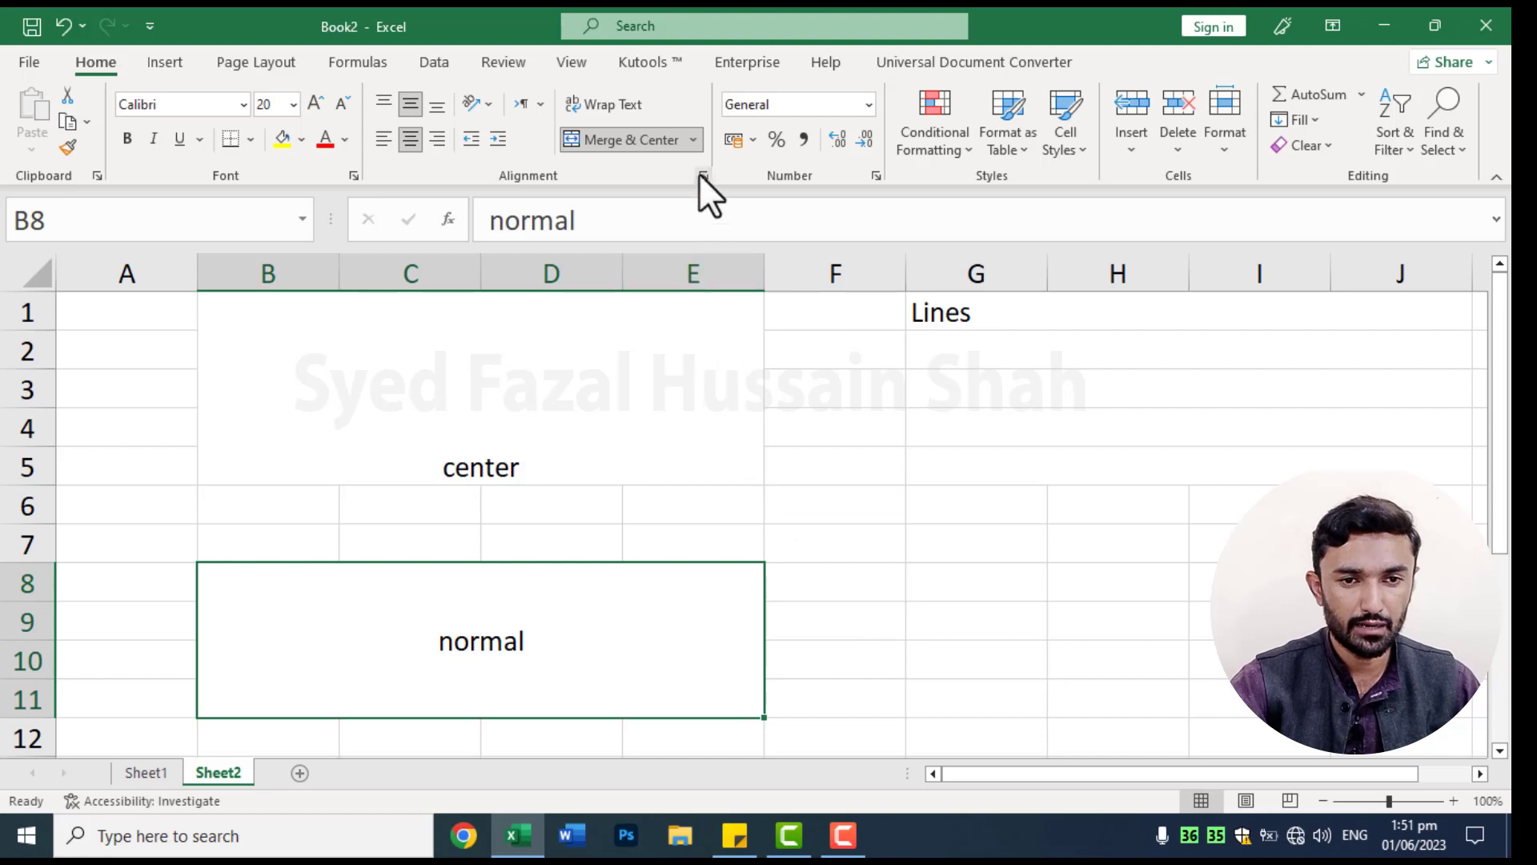
Unmerge B8:E11 and the B1:E5 block holding "center" into single cells
{"action": "left_click", "coordinate": [694, 137]}
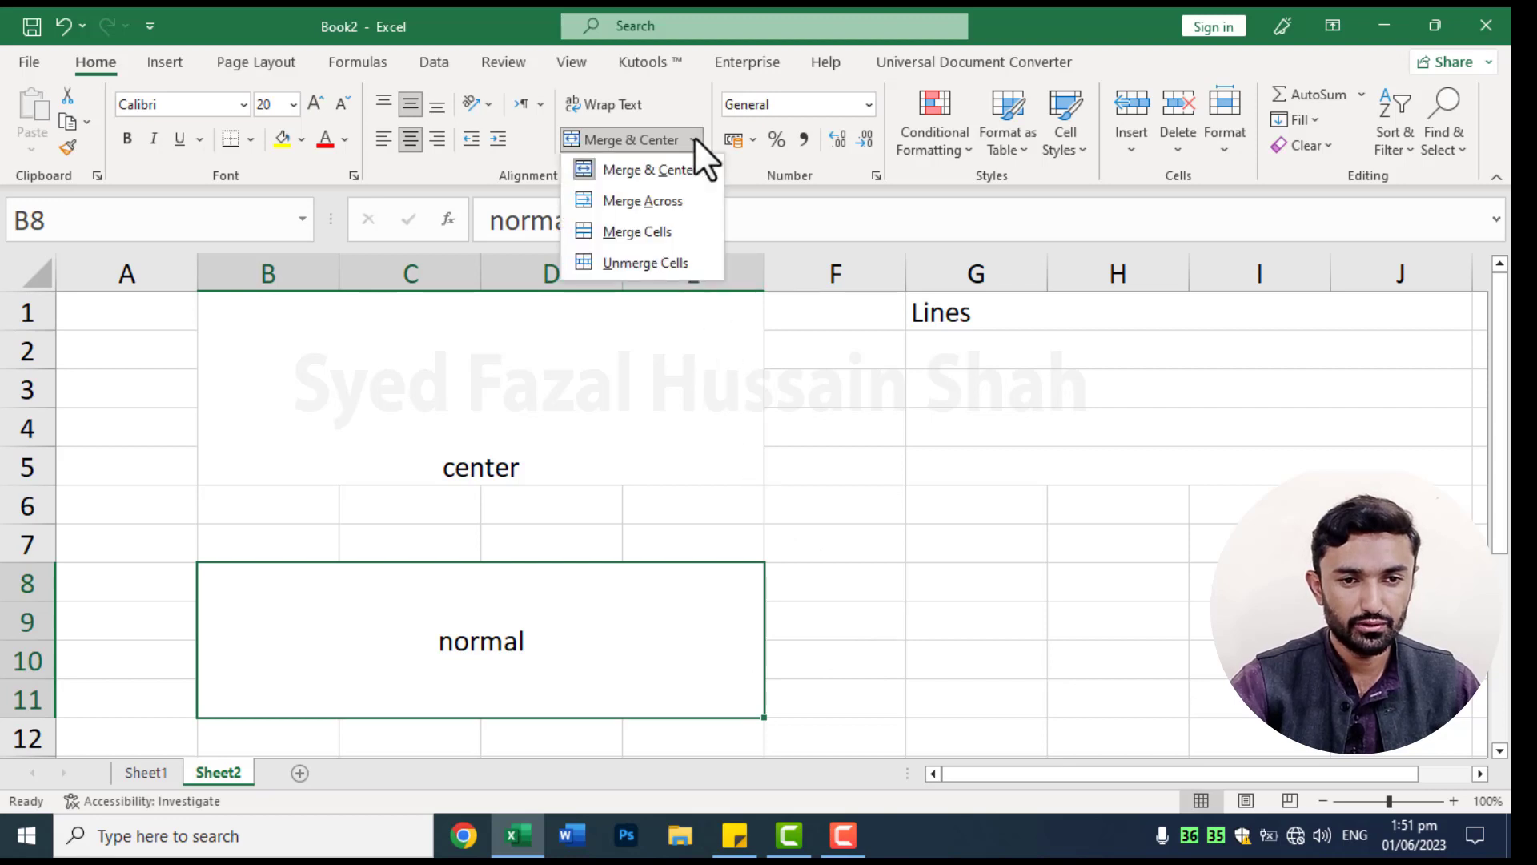
{"action": "left_click", "coordinate": [651, 257]}
{"action": "left_click", "coordinate": [622, 358]}
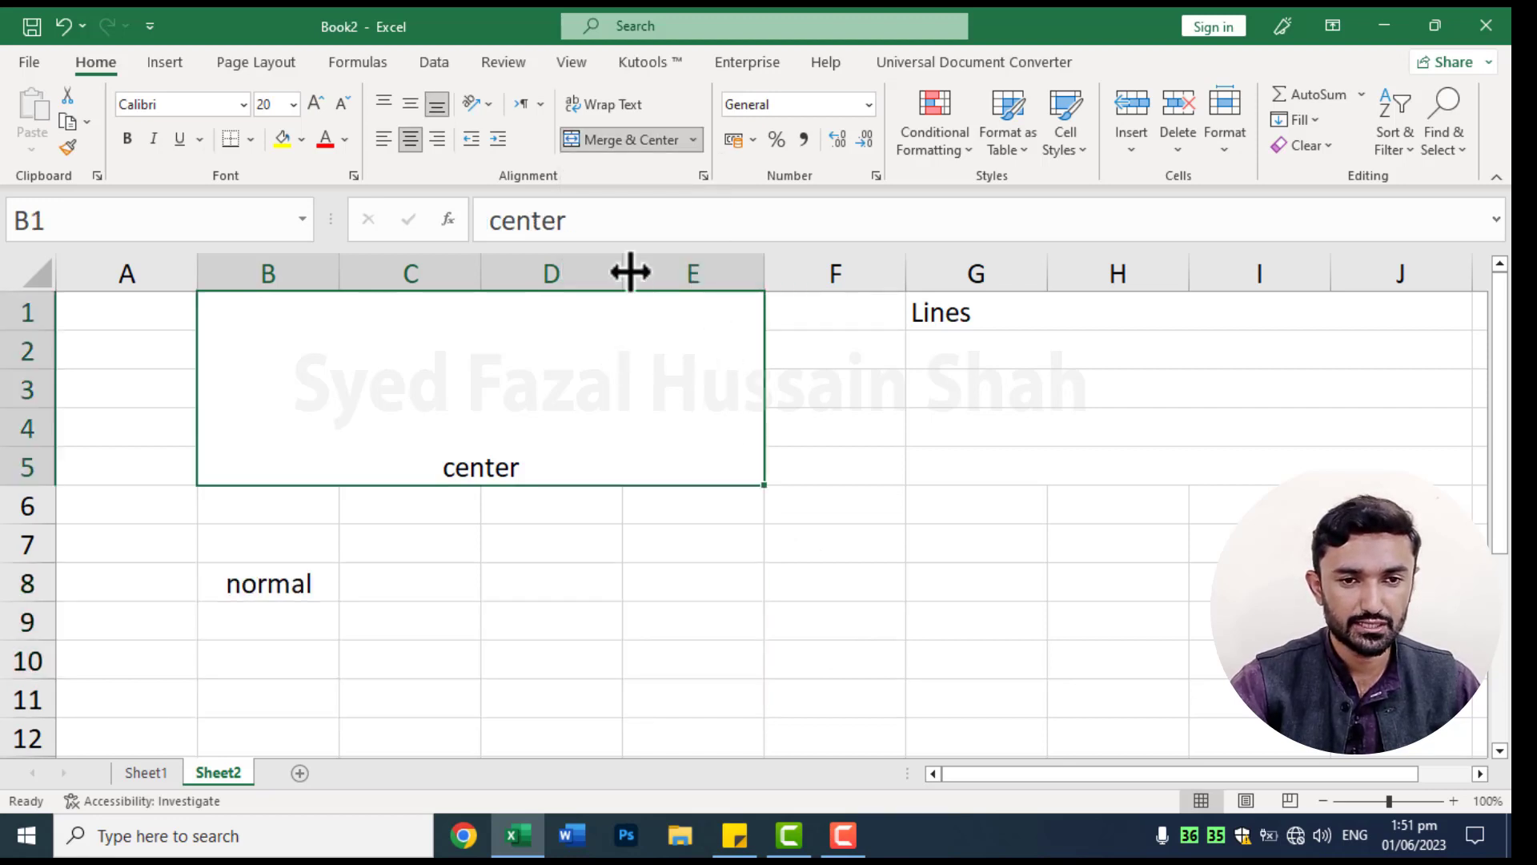
{"action": "left_click", "coordinate": [694, 144]}
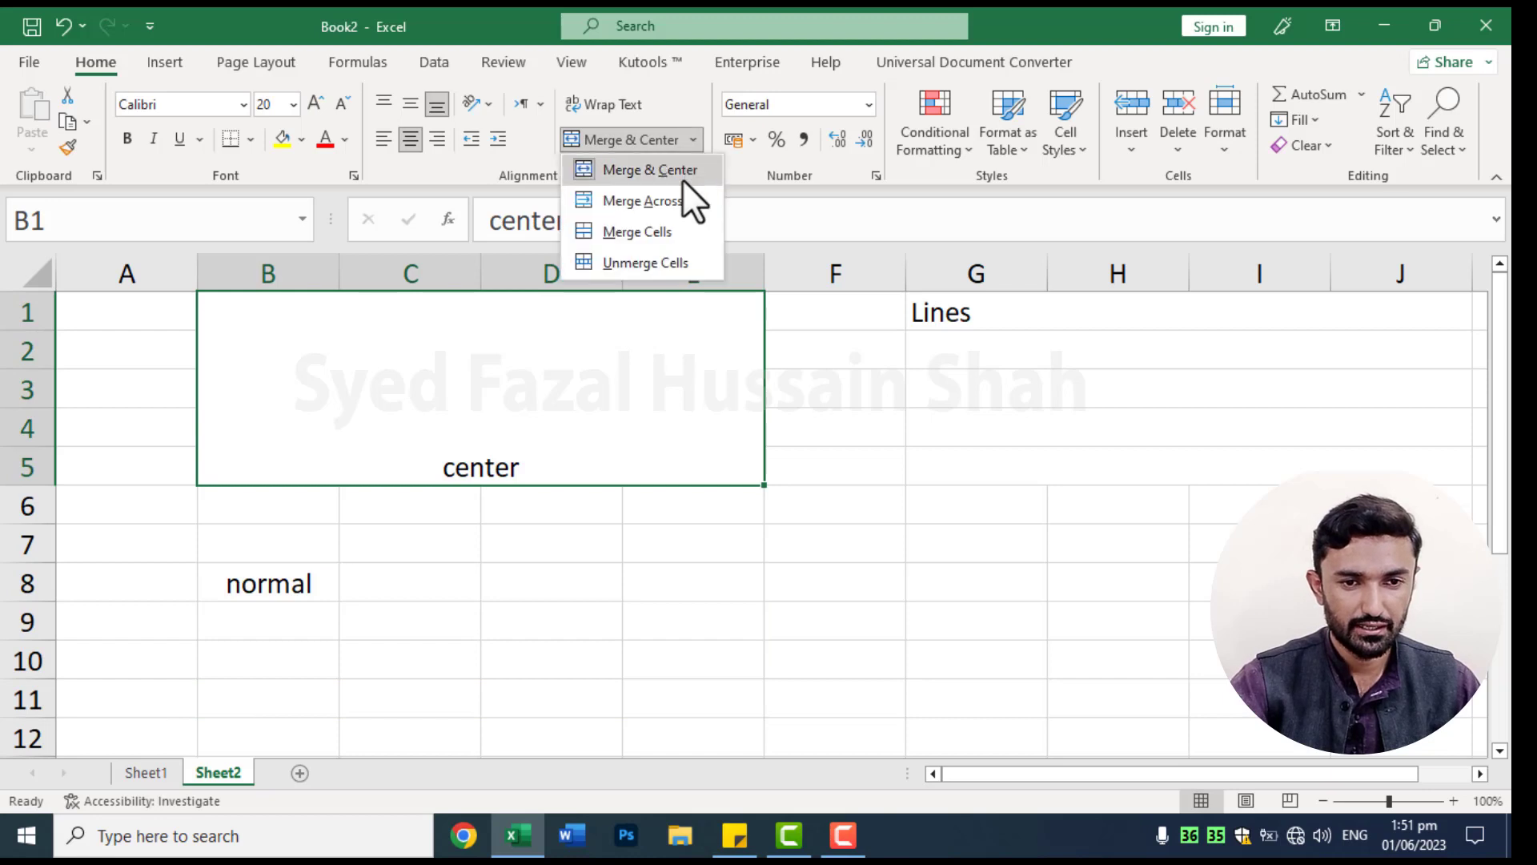
{"action": "left_click", "coordinate": [666, 260]}
Unmerge G1:J5 so "Lines" sits in an ordinary G1 cell
{"action": "left_click_drag", "start_coordinate": [1043, 316], "coordinate": [1030, 473]}
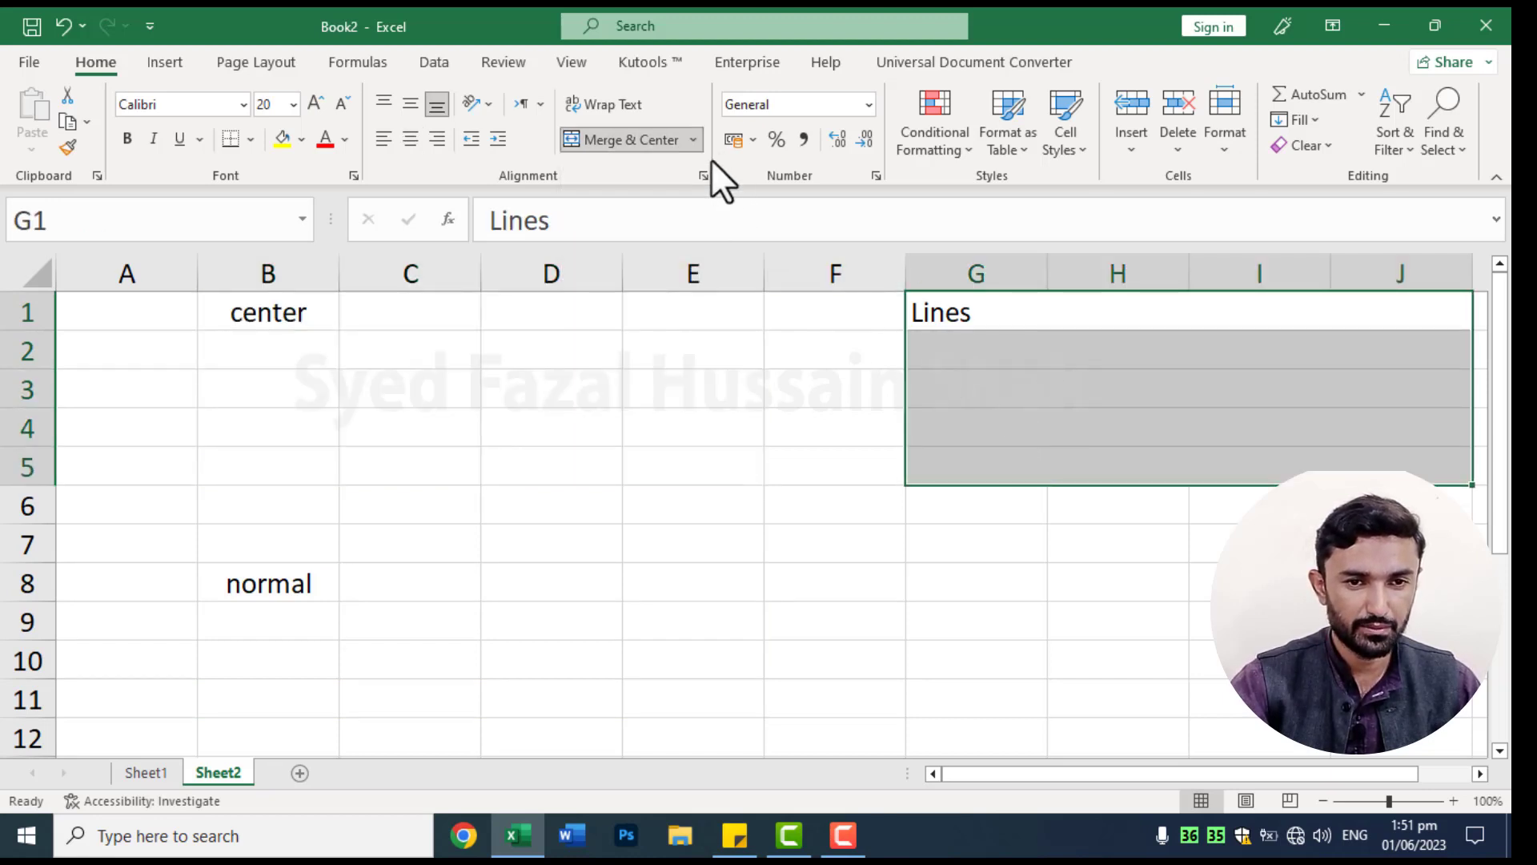
{"action": "left_click", "coordinate": [694, 146]}
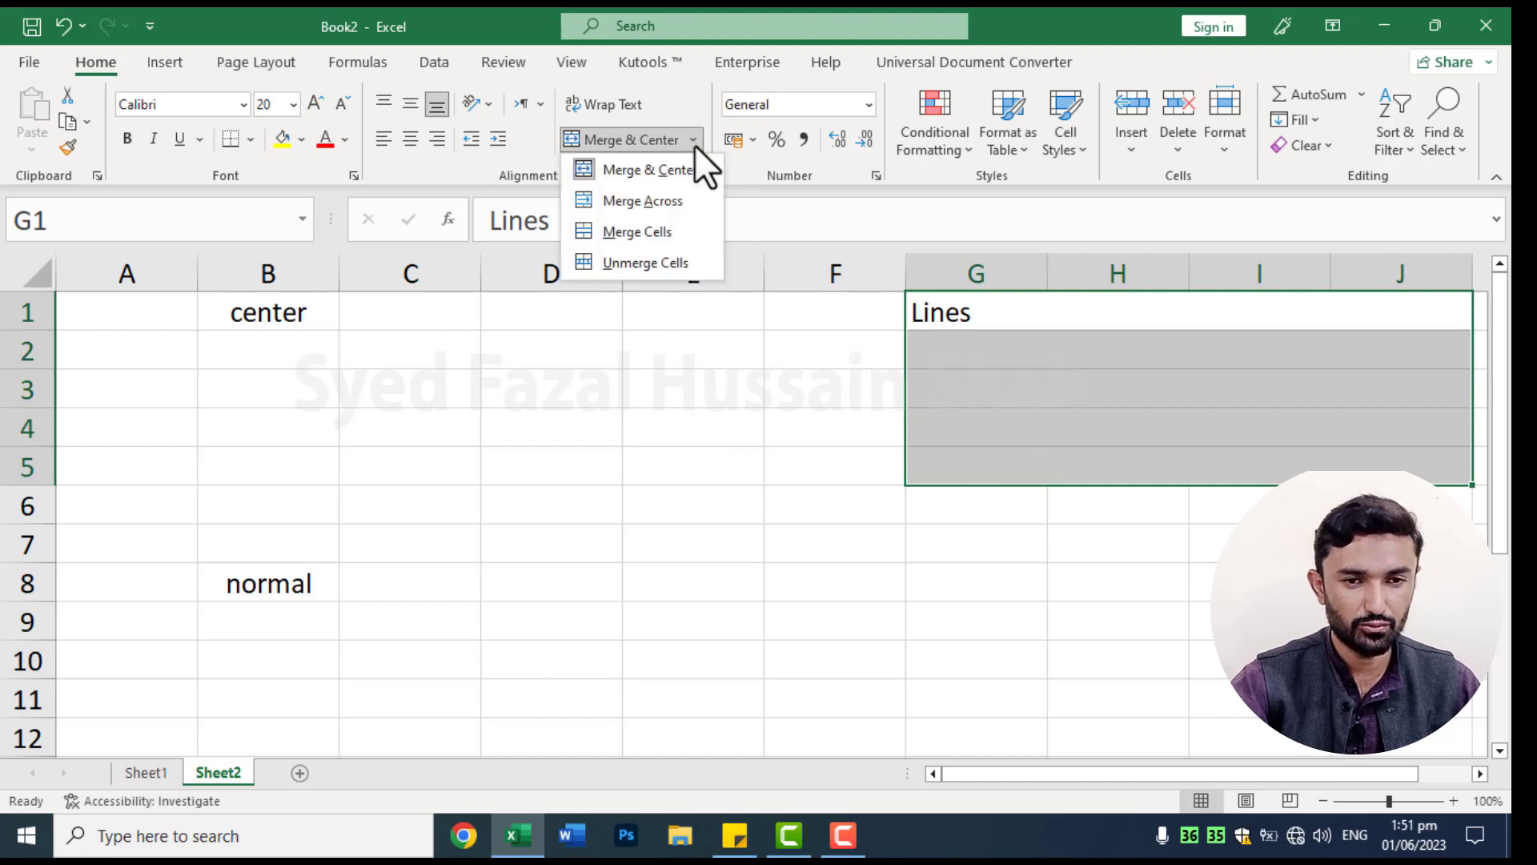
{"action": "left_click", "coordinate": [674, 260]}
{"action": "left_click", "coordinate": [670, 440]}
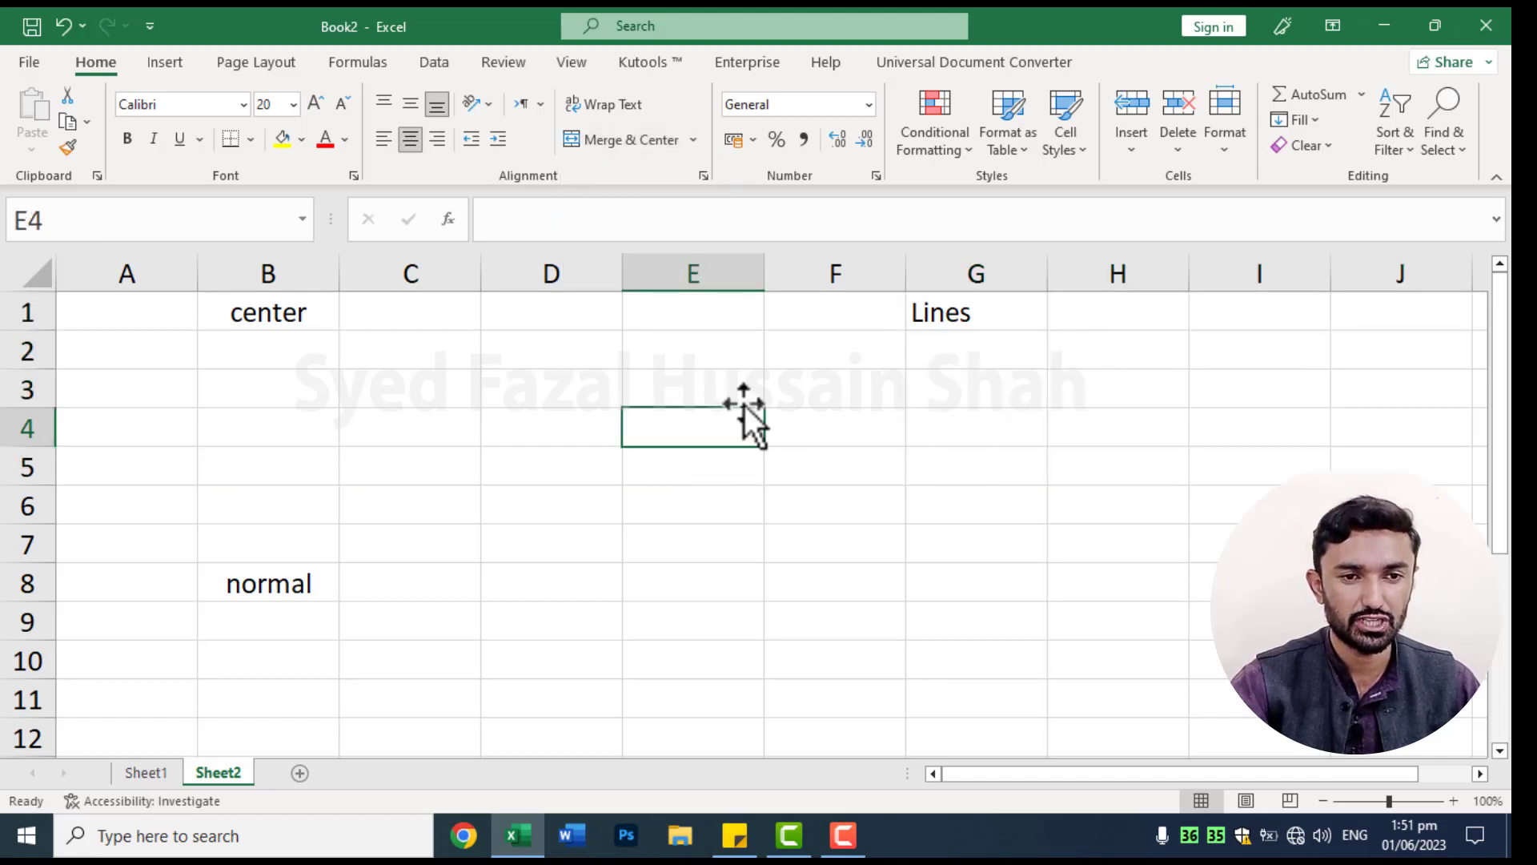